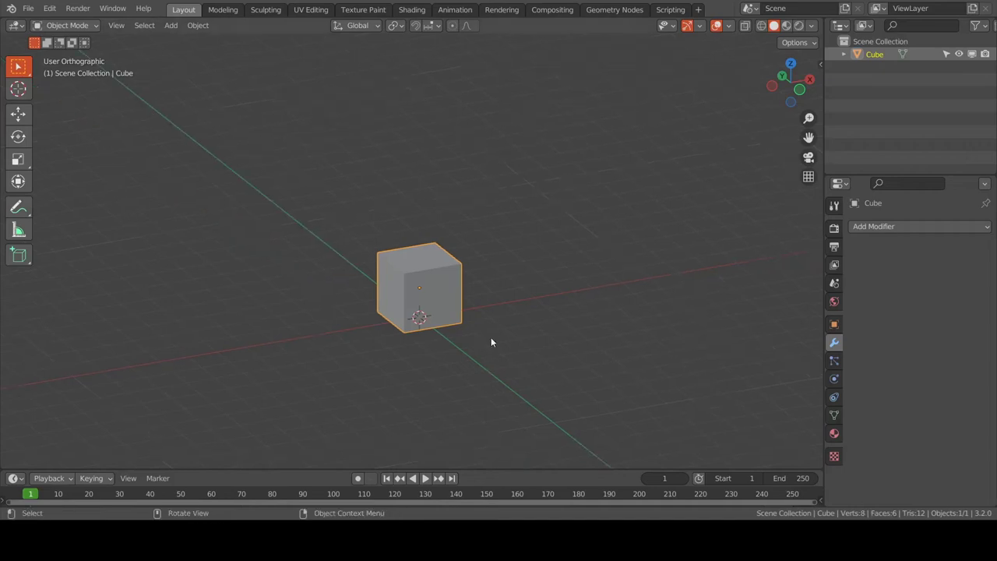
# Replace the default cube with a 12-vertex circle at the origin
pyautogui.press('Delete')
pyautogui.hotkey('shift', 'a')
pyautogui.click(535, 283)
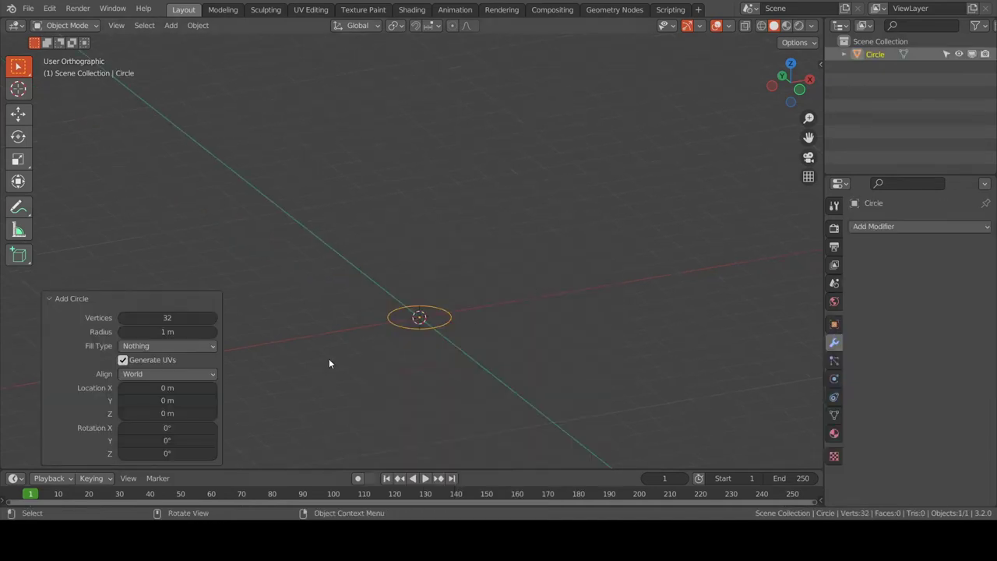
pyautogui.scroll(1, 470, 327)
pyautogui.press('Tab')
pyautogui.press('Tab')
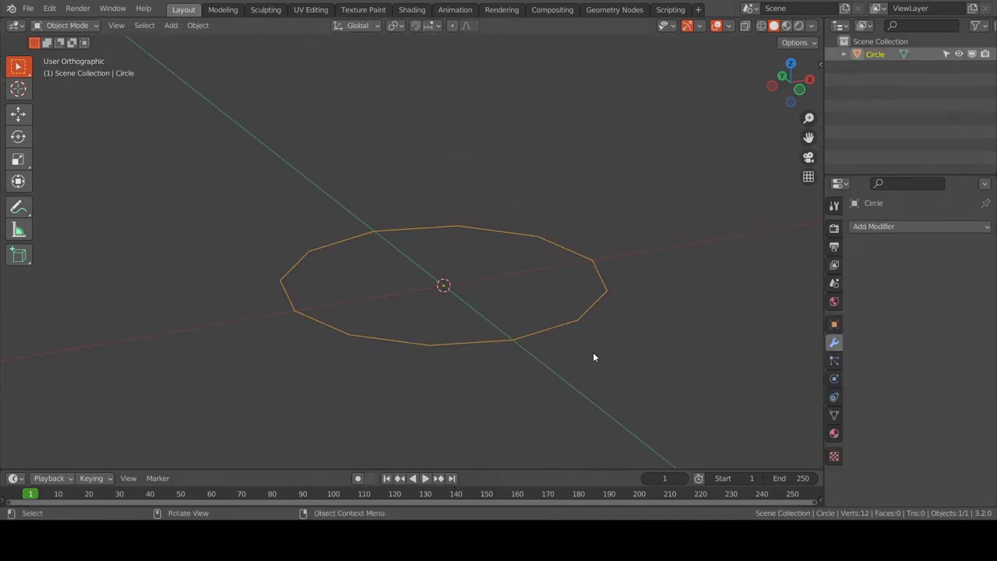
pyautogui.moveTo(593, 352)
pyautogui.mouseDown(button='middle')
pyautogui.moveTo(558, 295)
pyautogui.moveTo(560, 247)
pyautogui.mouseUp(button='middle')
# Extrude the circle into a thick base slab with a filled top and a new ring
pyautogui.press('e')
pyautogui.click(591, 296)
pyautogui.press('f')
pyautogui.hotkey('shift', 'a')
pyautogui.click(561, 249)
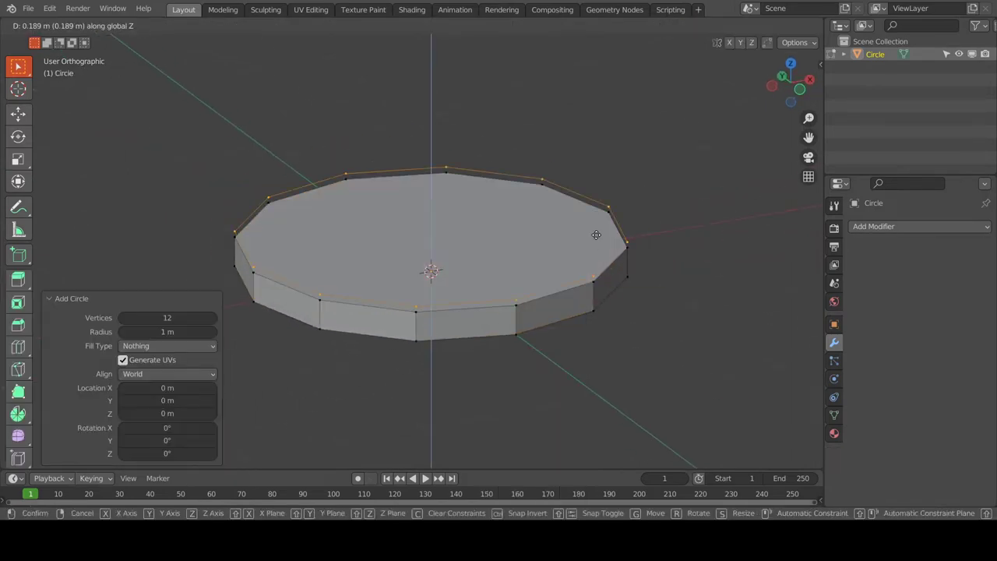
pyautogui.press('g')
pyautogui.press('z')
pyautogui.click(682, 306)
pyautogui.click(591, 292)
# Extrude the ring upward into walls and raise the top ring
pyautogui.press('e')
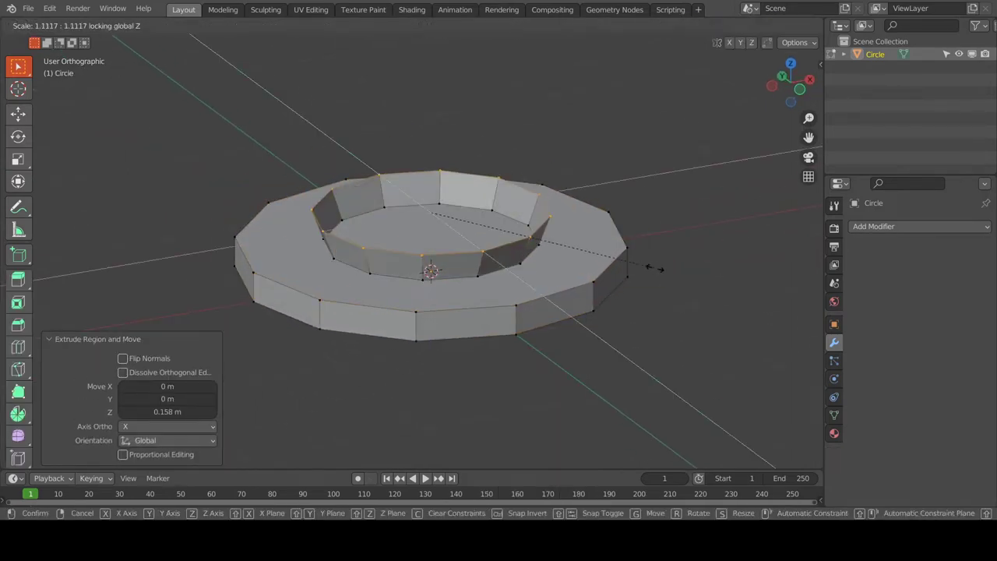
pyautogui.click(670, 258)
pyautogui.press('g')
pyautogui.press('z')
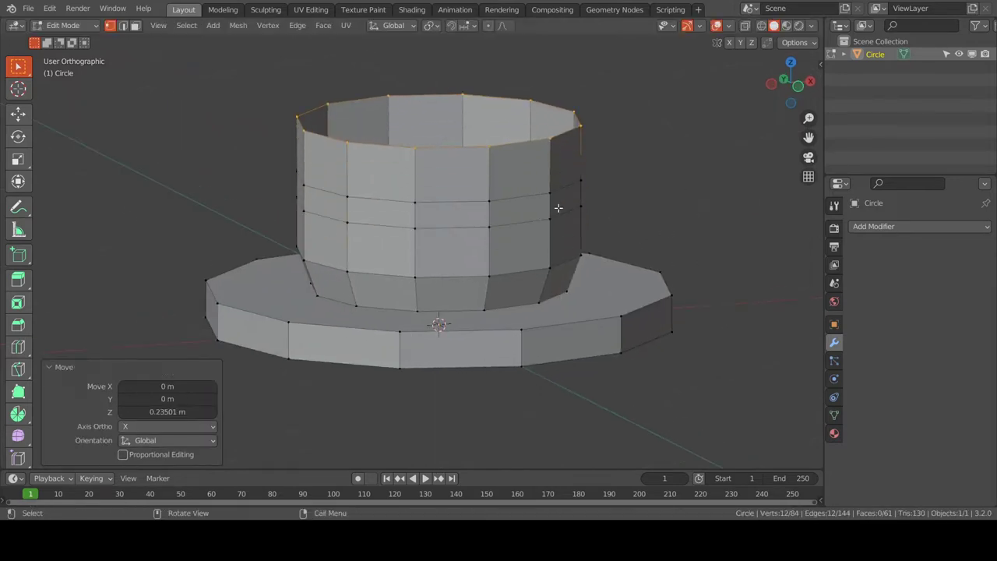
pyautogui.click(558, 210)
# Scale the middle wall ring outward into a round bulge
pyautogui.press('s')
pyautogui.click(650, 158)
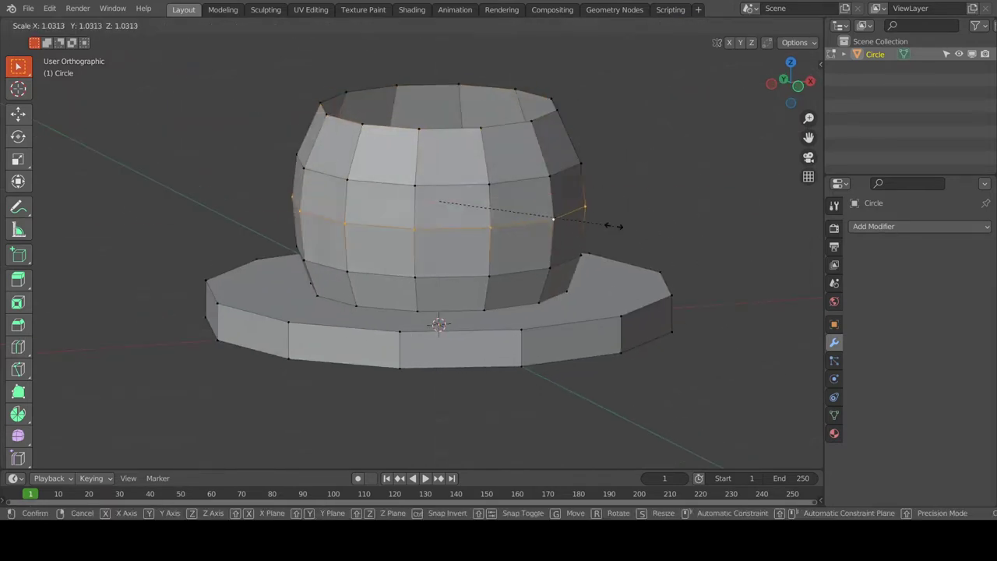
pyautogui.click(607, 225)
pyautogui.scroll(2, 734, 111)
pyautogui.moveTo(734, 112); pyautogui.dragTo(473, 136, button='middle')
# Scale the top ring out into a wide brim and lift it upward
pyautogui.press('Escape')
pyautogui.press('s')
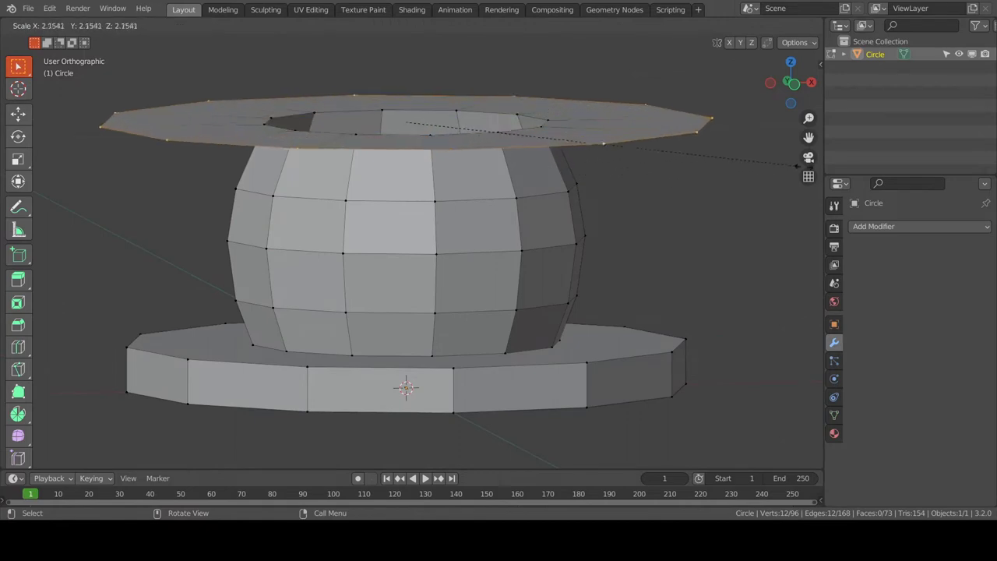
pyautogui.click(757, 179)
pyautogui.press('g')
pyautogui.press('z')
pyautogui.click(749, 162)
# Extrude the brim edge upward and taper it inward to 0.783 scale
pyautogui.press('e')
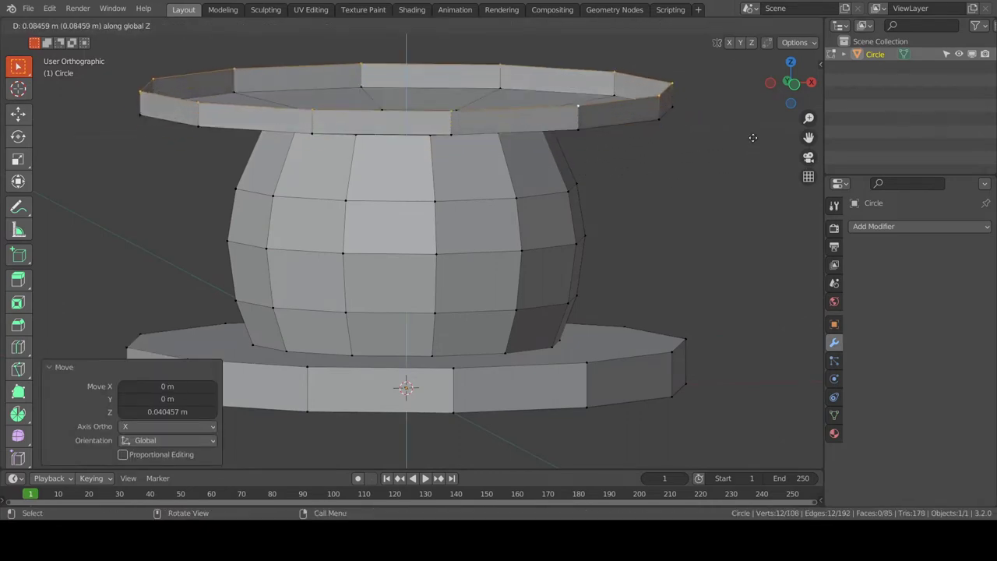
pyautogui.click(754, 140)
pyautogui.press('s')
pyautogui.click(687, 166)
# Extrude and scale the rim inward several times into a sloped cap
pyautogui.press('e')
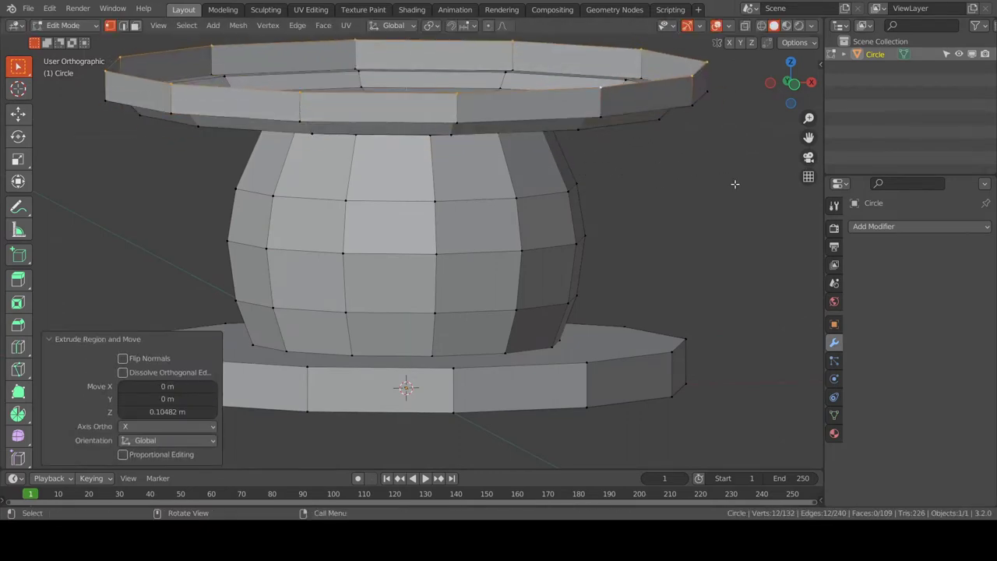
pyautogui.press('s')
pyautogui.press('KP_1')
pyautogui.press('g')
pyautogui.press('z')
pyautogui.click(725, 213)
pyautogui.press('s')
pyautogui.click(667, 229)
pyautogui.press('e')
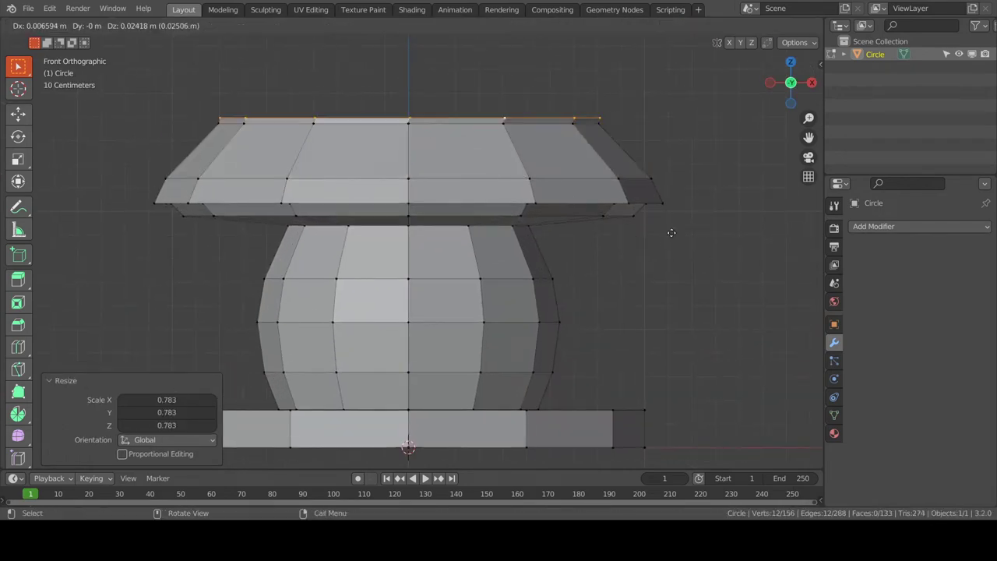
pyautogui.click(663, 223)
pyautogui.press('s')
pyautogui.click(594, 201)
# Scale the whole bulb wider
pyautogui.press('l')
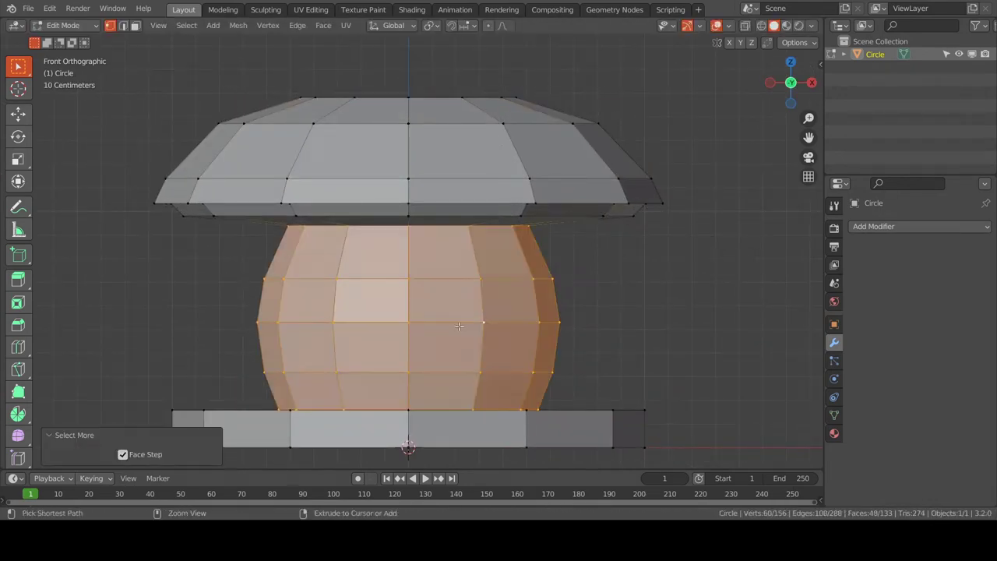
pyautogui.press('s')
pyautogui.click(735, 370)
pyautogui.moveTo(735, 370)
pyautogui.mouseDown(button='middle')
pyautogui.moveTo(628, 211)
pyautogui.moveTo(592, 283)
pyautogui.moveTo(638, 272)
pyautogui.moveTo(567, 289)
pyautogui.mouseUp(button='middle')
pyautogui.hotkey('shift', 'l')
# Grid Fill the cap's open top and raise the face loop beneath it
pyautogui.hotkey('ctrl', 'f')
pyautogui.hotkey('alt', 'a')
pyautogui.press('3')
pyautogui.keyDown('alt'); pyautogui.click(639, 272); pyautogui.keyUp('alt')
pyautogui.press('g')
pyautogui.press('z')
pyautogui.click(639, 272)
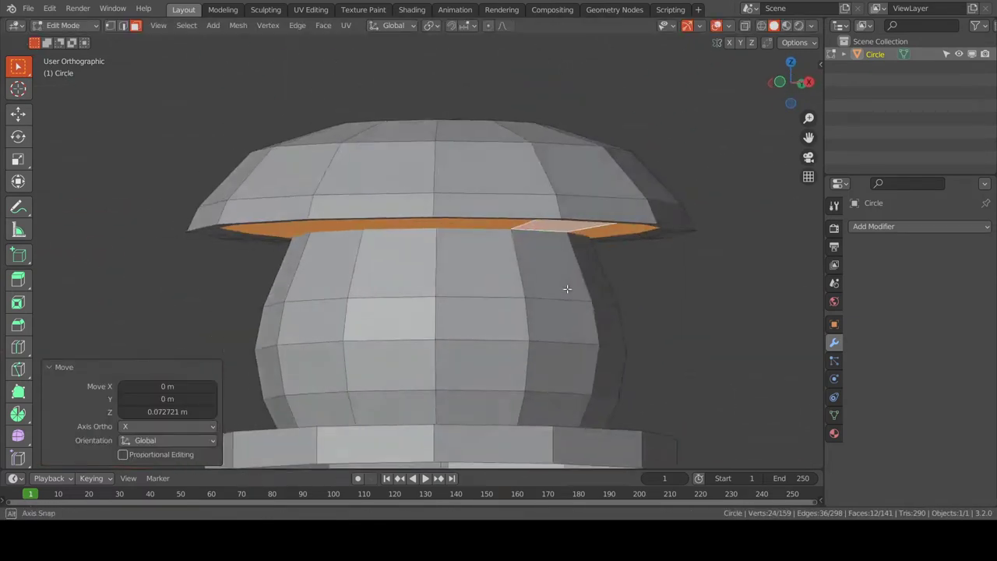
pyautogui.scroll(-4, 567, 289)
pyautogui.scroll(4, 567, 288)
# Separate the house body from the base slab into its own object
pyautogui.press('Tab')
pyautogui.scroll(-3, 514, 322)
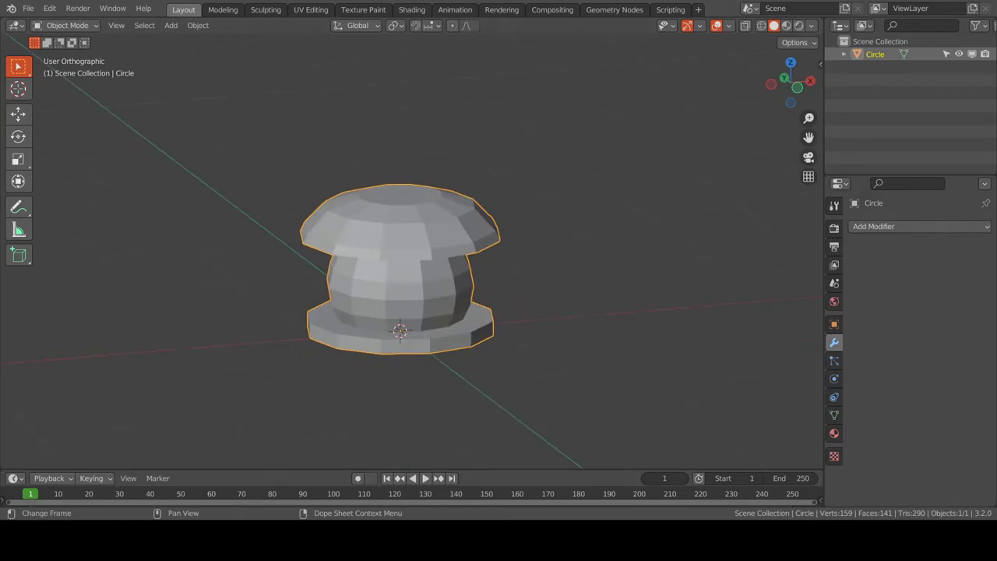
pyautogui.scroll(2, 416, 327)
pyautogui.moveTo(405, 331); pyautogui.dragTo(502, 331, button='middle')
pyautogui.press('Tab')
pyautogui.scroll(3, 446, 302)
pyautogui.click(446, 302)
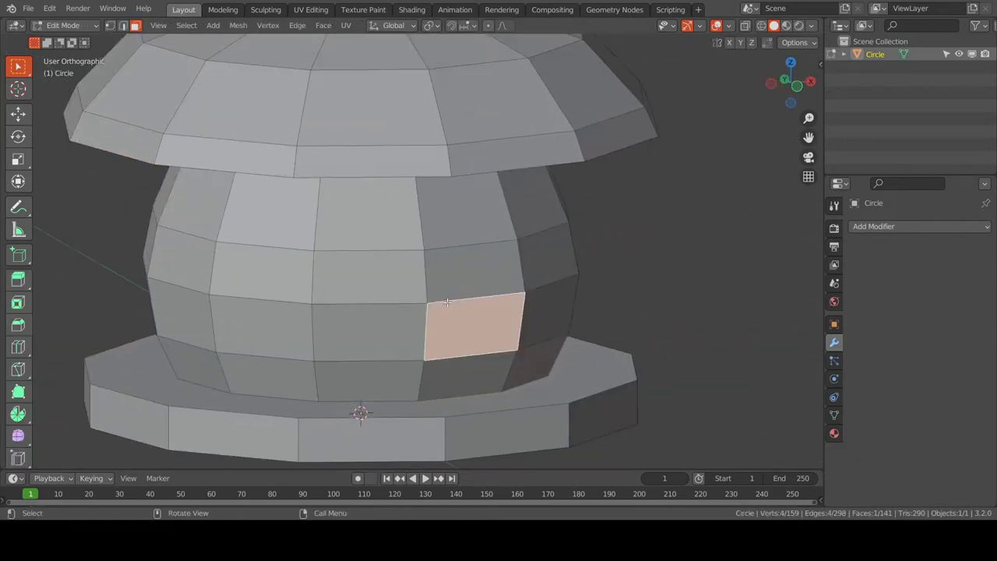
pyautogui.press('l')
pyautogui.press('p')
pyautogui.press('Tab')
# Name the separated object Floor and select the House in front view
pyautogui.doubleClick(872, 67)
pyautogui.write('Holoor')
pyautogui.press('Return')
pyautogui.scroll(-3, 633, 212)
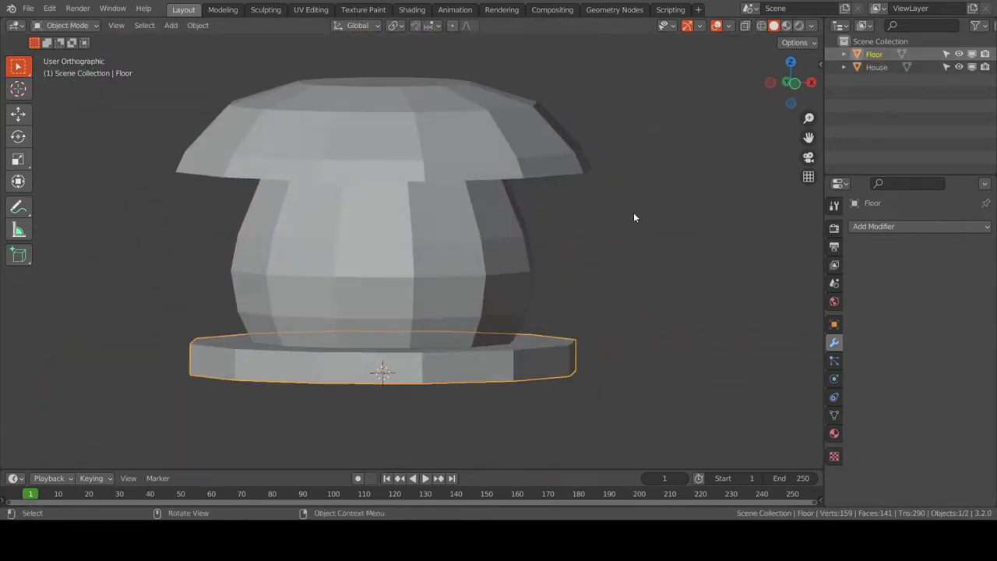
pyautogui.click(473, 235)
pyautogui.press('KP_1')
pyautogui.hotkey('shift', 'a')
# Add a smaller circle and raise it onto the house wall
pyautogui.click(720, 228)
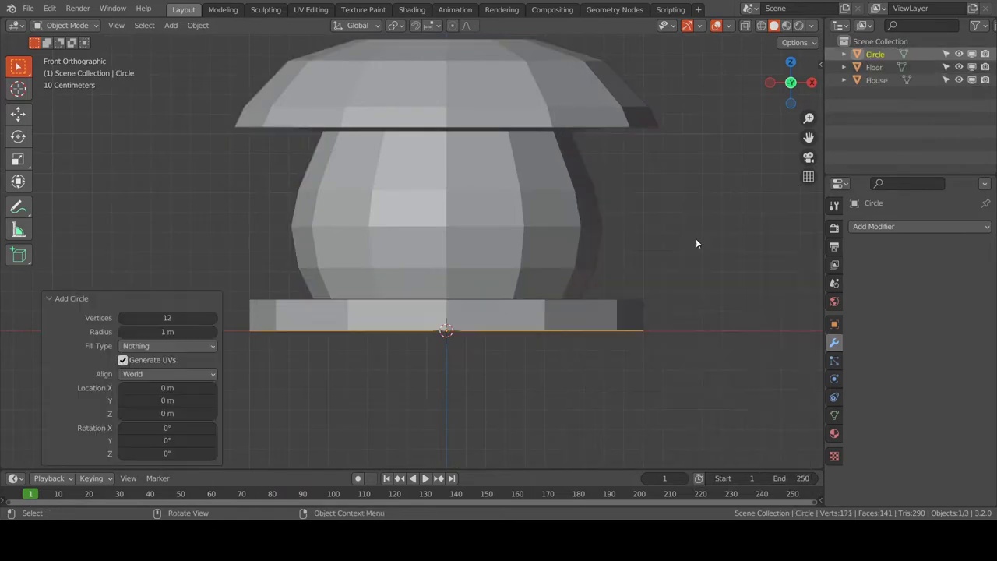
pyautogui.press('s')
pyautogui.click(603, 260)
pyautogui.press('g')
pyautogui.click(707, 301)
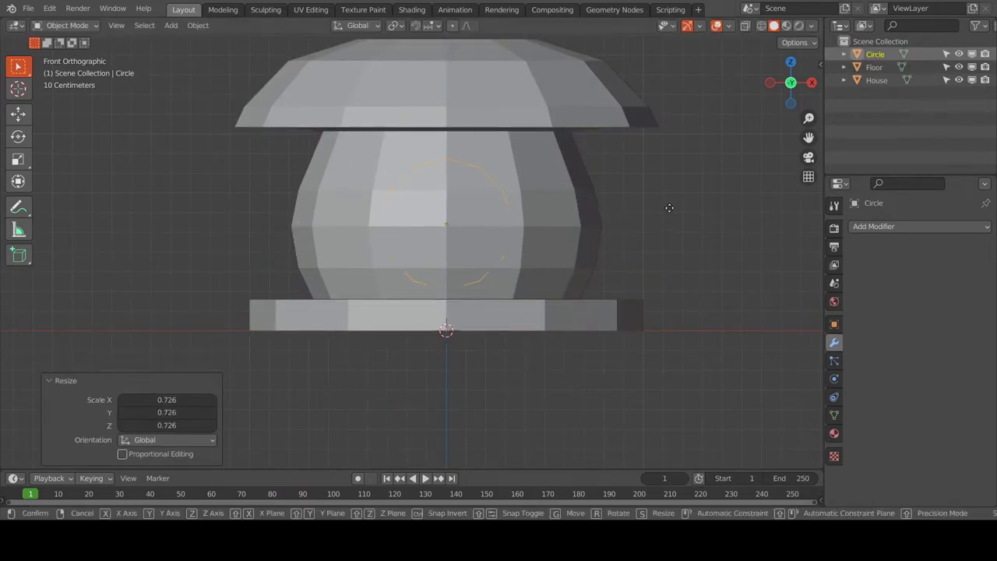
pyautogui.click(635, 217)
# Delete the circle's lower vertices in see-through front view, leaving an arch
pyautogui.press('KP_7')
pyautogui.press('Tab')
pyautogui.press('KP_1')
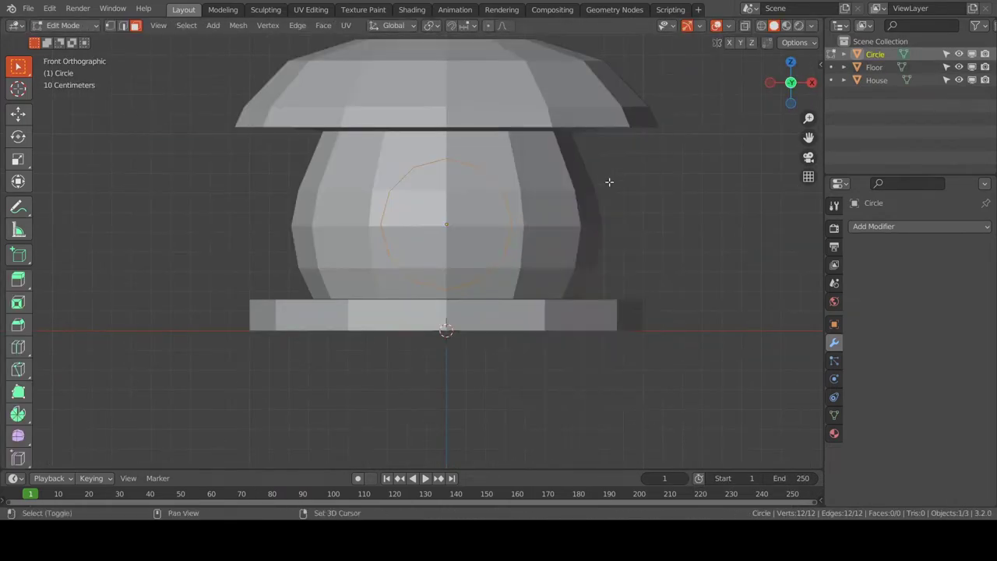
pyautogui.hotkey('alt', 'z')
pyautogui.moveTo(312, 226); pyautogui.dragTo(707, 356)
pyautogui.press('x')
pyautogui.click(670, 342)
# Rename the arch Doorr and extrude its two ends down to the floor
pyautogui.doubleClick(874, 54)
pyautogui.write('Doorr')
pyautogui.press('Return')
pyautogui.moveTo(319, 203); pyautogui.dragTo(741, 303)
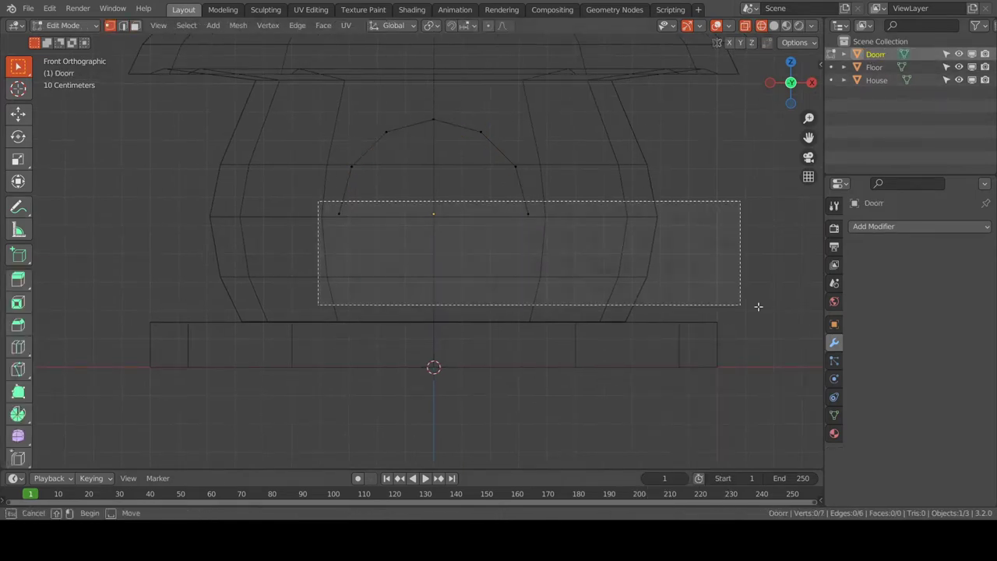
pyautogui.press('e')
pyautogui.press('z')
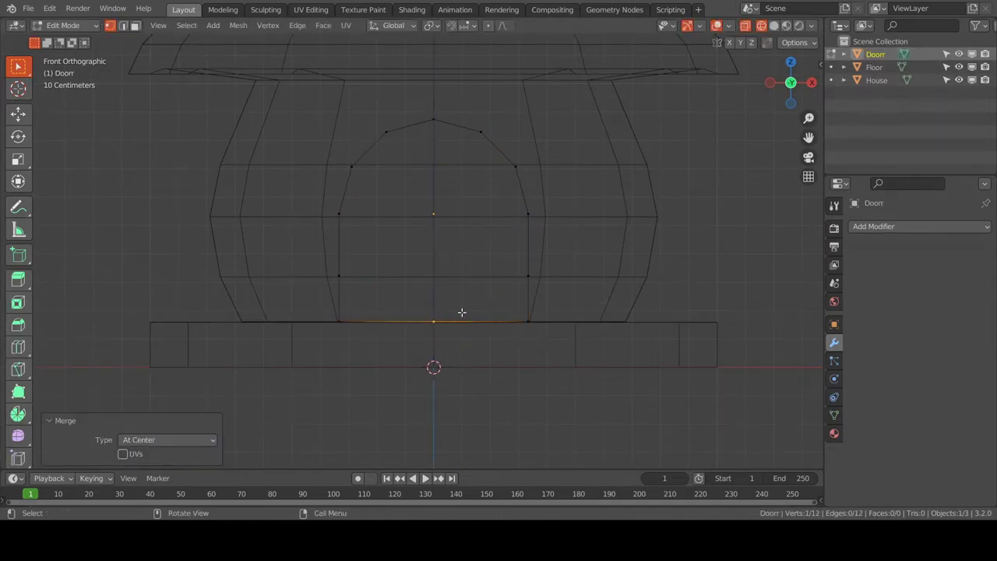
# Fill the door outline with faces and shift its middle vertices vertically
pyautogui.click(591, 282)
pyautogui.moveTo(590, 282); pyautogui.dragTo(478, 327, button='middle')
pyautogui.press('KP_1')
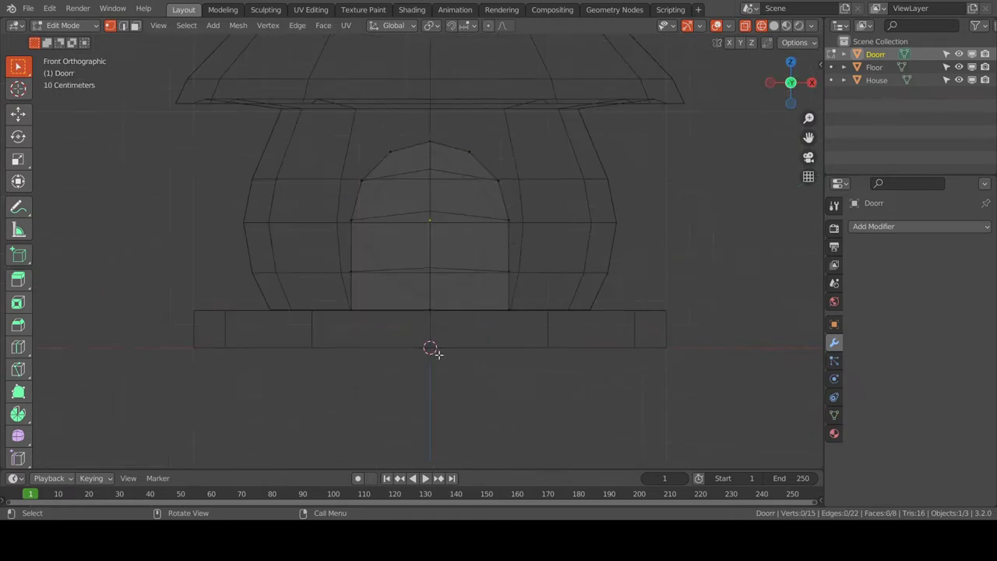
pyautogui.moveTo(420, 140); pyautogui.dragTo(448, 288)
pyautogui.press('g')
pyautogui.press('z')
pyautogui.click(618, 180)
pyautogui.moveTo(641, 273); pyautogui.dragTo(532, 320, button='middle')
pyautogui.press('KP_1')
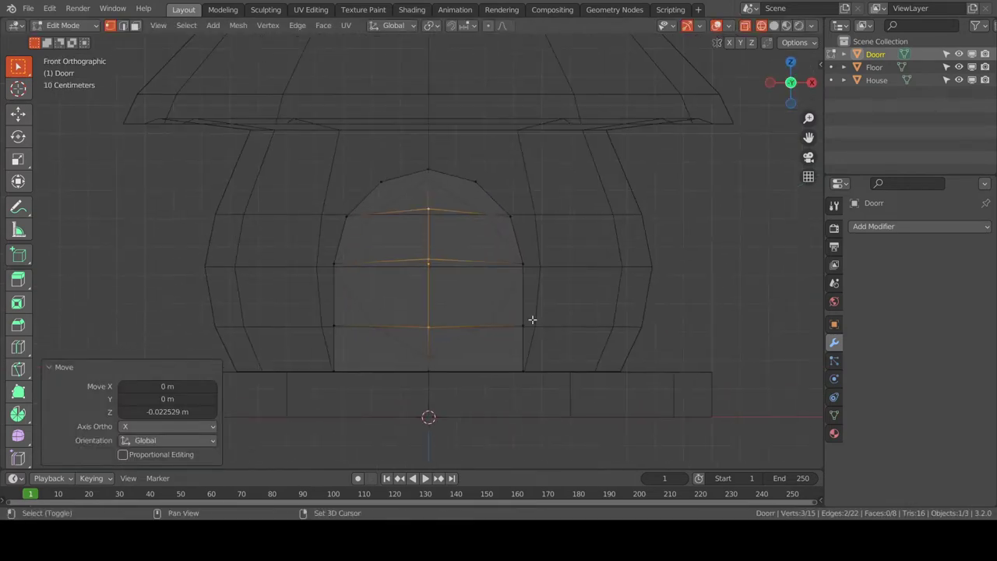
# Inset all the door faces to create a border
pyautogui.press('c')
pyautogui.moveTo(450, 200)
pyautogui.mouseDown()
pyautogui.moveTo(390, 307)
pyautogui.moveTo(444, 305)
pyautogui.mouseUp()
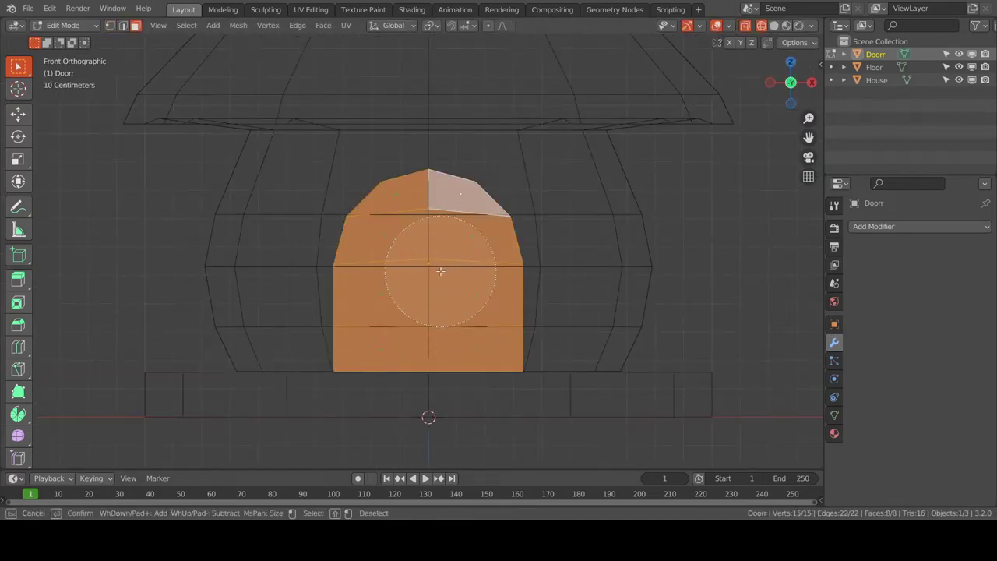
pyautogui.click(673, 234)
# Extrude the arch faces outward into a raised door frame
pyautogui.moveTo(541, 303); pyautogui.dragTo(412, 356, button='middle')
pyautogui.click(412, 356)
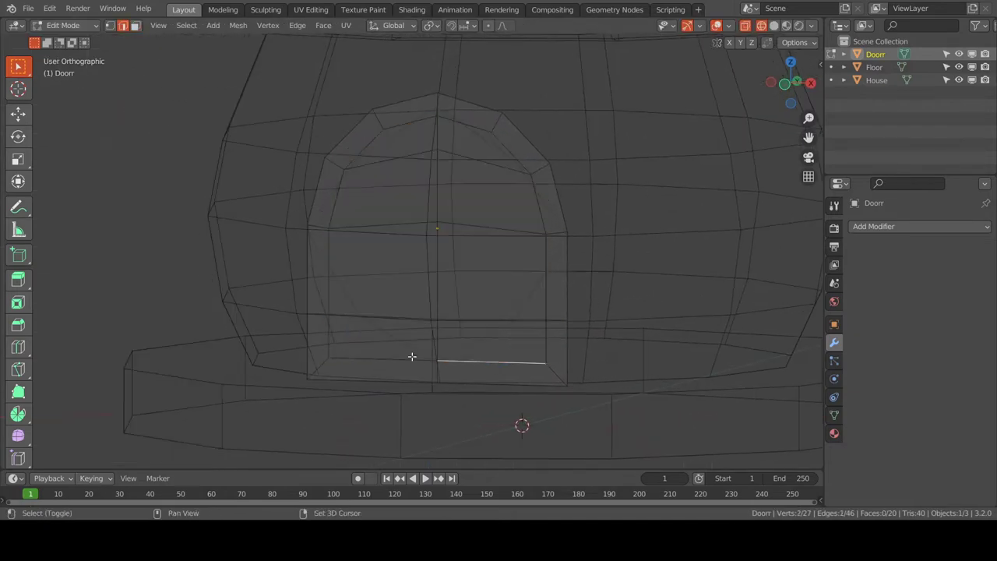
pyautogui.click(539, 392)
pyautogui.moveTo(569, 362)
pyautogui.mouseDown(button='middle')
pyautogui.moveTo(595, 304)
pyautogui.moveTo(563, 312)
pyautogui.moveTo(621, 300)
pyautogui.moveTo(545, 309)
pyautogui.moveTo(525, 276)
pyautogui.moveTo(571, 260)
pyautogui.mouseUp(button='middle')
pyautogui.press('e')
pyautogui.click(572, 294)
pyautogui.hotkey('alt', 'z')
# Move the Doorr object along Y against the front of the house
pyautogui.press('Tab')
pyautogui.click(625, 232)
pyautogui.press('Tab')
pyautogui.click(572, 260)
pyautogui.press('g')
pyautogui.press('y')
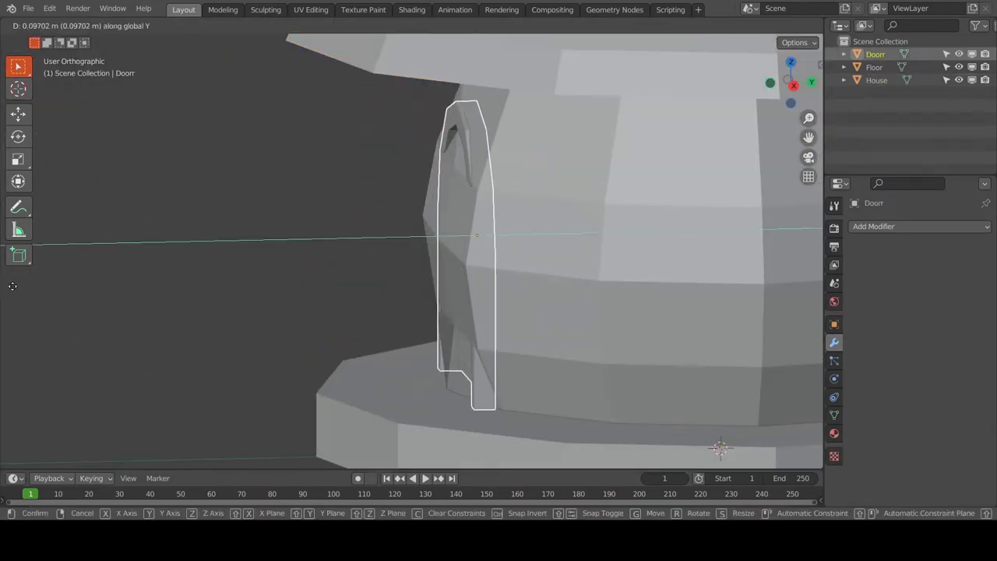
pyautogui.click(12, 286)
pyautogui.moveTo(12, 286)
pyautogui.mouseDown(button='middle')
pyautogui.moveTo(538, 237)
pyautogui.moveTo(290, 238)
pyautogui.moveTo(582, 273)
pyautogui.moveTo(490, 264)
pyautogui.moveTo(470, 329)
pyautogui.moveTo(494, 288)
pyautogui.moveTo(632, 280)
pyautogui.mouseUp(button='middle')
# Move the selected House vertices along Y toward the door
pyautogui.click(631, 280)
pyautogui.press('Tab')
pyautogui.press('g')
pyautogui.press('y')
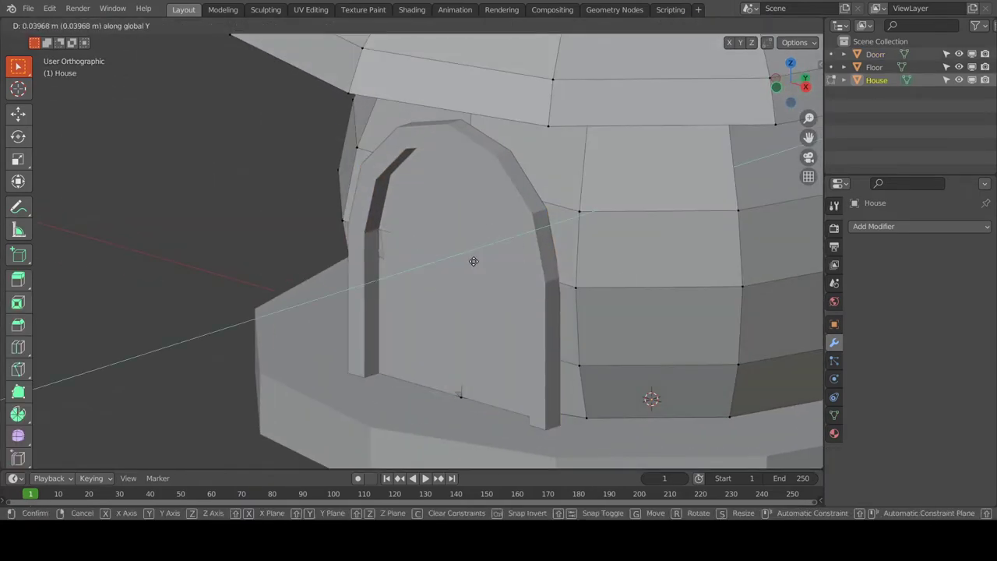
pyautogui.click(475, 263)
pyautogui.moveTo(475, 262)
pyautogui.mouseDown(button='middle')
pyautogui.moveTo(438, 334)
pyautogui.moveTo(311, 345)
pyautogui.mouseUp(button='middle')
# Readjust the House vertices along Y, ending at -0.023098 m
pyautogui.press('g')
pyautogui.press('y')
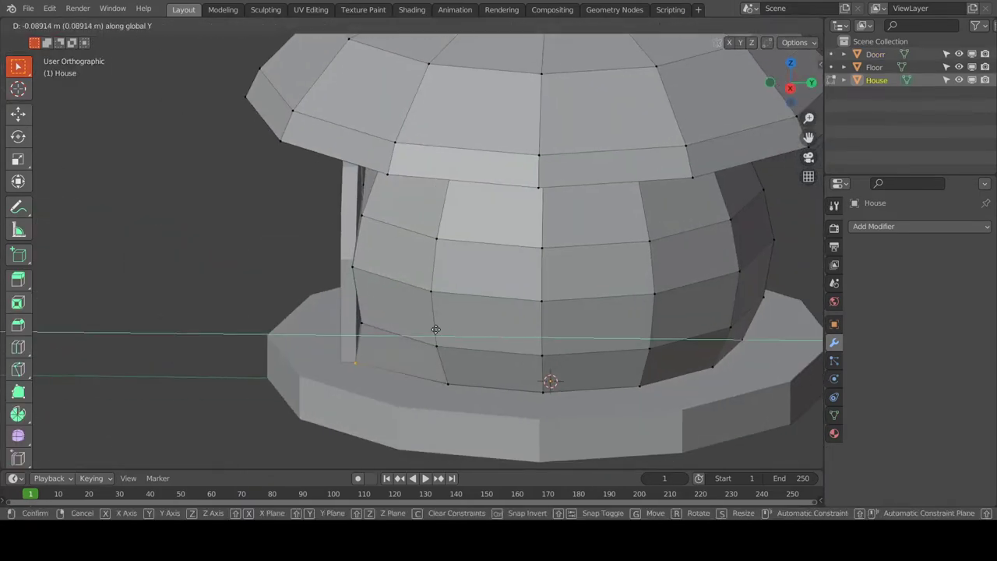
pyautogui.rightClick(434, 327)
pyautogui.moveTo(434, 327)
pyautogui.mouseDown(button='middle')
pyautogui.moveTo(381, 303)
pyautogui.moveTo(583, 299)
pyautogui.mouseUp(button='middle')
pyautogui.press('g')
pyautogui.press('y')
pyautogui.click(460, 296)
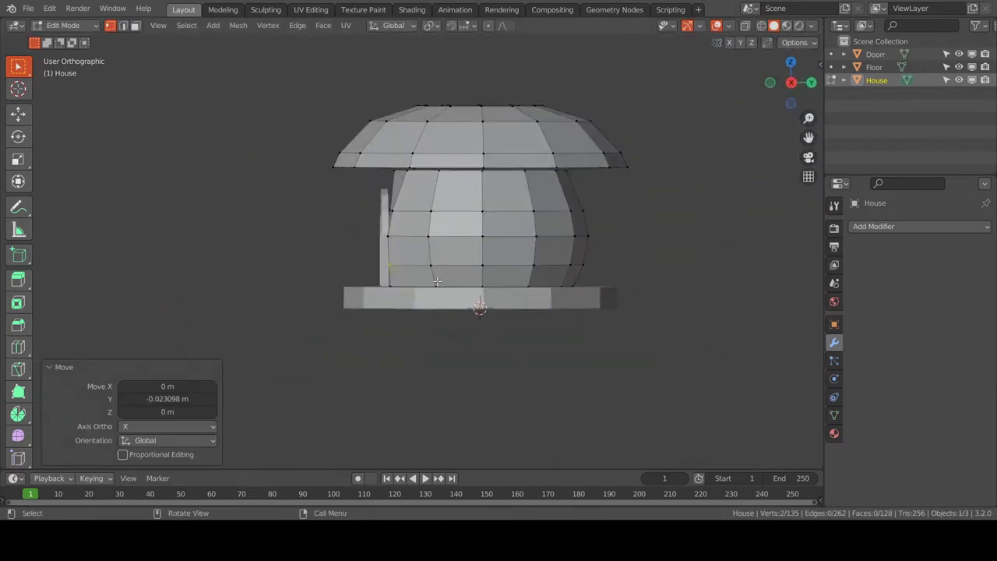
# Select the door and shift it along Y in a wireframe side view
pyautogui.scroll(3, 545, 363)
pyautogui.press('Tab')
pyautogui.hotkey('shift', 'z')
pyautogui.click(454, 338)
pyautogui.press('Tab')
pyautogui.moveTo(454, 338)
pyautogui.mouseDown(button='middle')
pyautogui.moveTo(454, 380)
pyautogui.moveTo(412, 371)
pyautogui.moveTo(462, 344)
pyautogui.moveTo(407, 334)
pyautogui.mouseUp(button='middle')
pyautogui.click(481, 377)
pyautogui.press('g')
pyautogui.press('y')
pyautogui.click(400, 341)
pyautogui.hotkey('shift', 'z')
# Move the door frame's side vertices along the Y axis
pyautogui.hotkey('shift', 'z')
pyautogui.moveTo(268, 183); pyautogui.dragTo(405, 223)
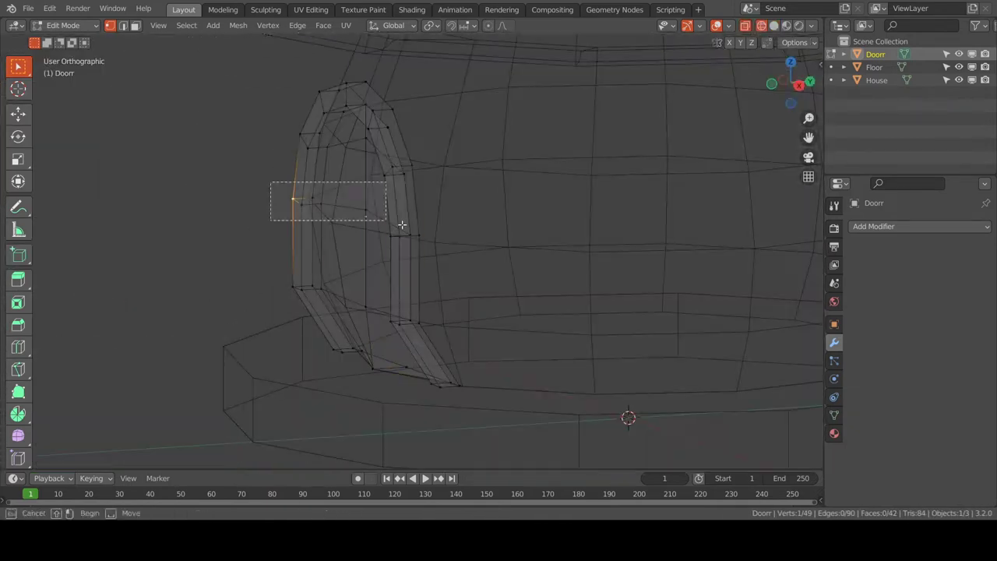
pyautogui.press('g')
pyautogui.press('y')
pyautogui.click(497, 271)
pyautogui.click(514, 288)
# Delete one half of the door frame and add a Mirror modifier with Clipping
pyautogui.hotkey('shift', 'z')
pyautogui.moveTo(514, 288)
pyautogui.mouseDown(button='middle')
pyautogui.moveTo(659, 323)
pyautogui.moveTo(561, 362)
pyautogui.moveTo(421, 233)
pyautogui.mouseUp(button='middle')
pyautogui.click(470, 271)
pyautogui.moveTo(470, 272); pyautogui.dragTo(612, 382, button='middle')
pyautogui.hotkey('shift', 'z')
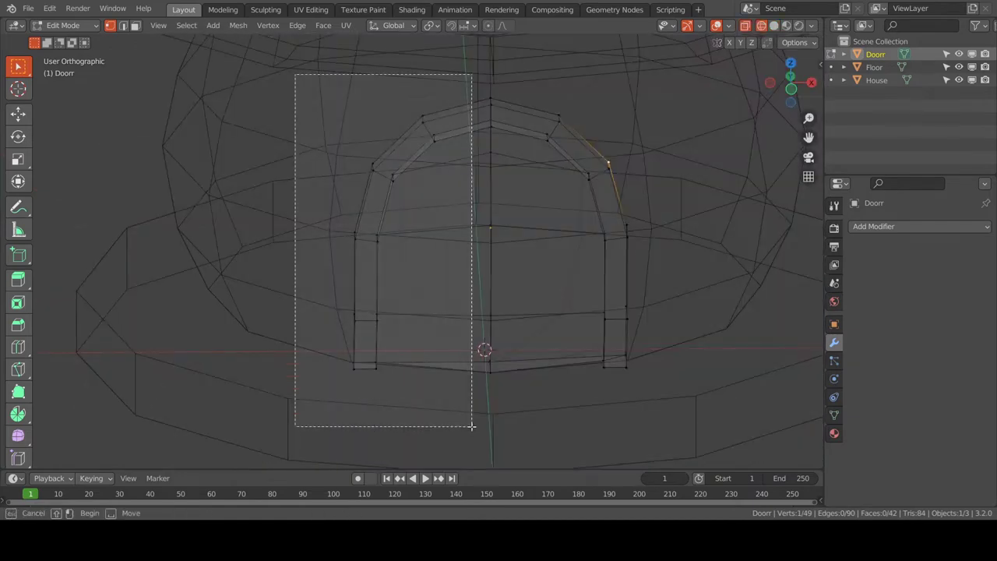
pyautogui.hotkey('shift', 'z')
pyautogui.click(919, 226)
pyautogui.click(908, 327)
pyautogui.moveTo(908, 327)
pyautogui.mouseDown(button='middle')
pyautogui.moveTo(703, 242)
pyautogui.moveTo(583, 401)
pyautogui.mouseUp(button='middle')
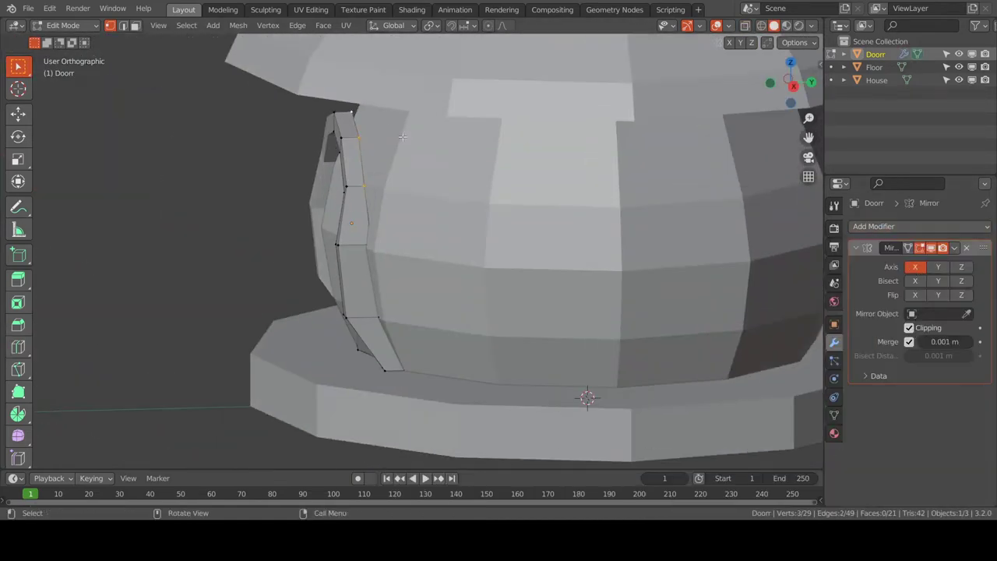
# Adjust several door frame vertices along the Y axis
pyautogui.press('g')
pyautogui.press('y')
pyautogui.click(659, 205)
pyautogui.moveTo(659, 204)
pyautogui.mouseDown(button='middle')
pyautogui.moveTo(416, 320)
pyautogui.moveTo(493, 213)
pyautogui.moveTo(623, 423)
pyautogui.moveTo(411, 352)
pyautogui.moveTo(411, 371)
pyautogui.moveTo(416, 291)
pyautogui.mouseUp(button='middle')
pyautogui.click(415, 319)
pyautogui.press('g')
pyautogui.press('y')
pyautogui.click(492, 213)
# Reselect the door in edit mode and pick its inner faces
pyautogui.press('Tab')
pyautogui.click(416, 292)
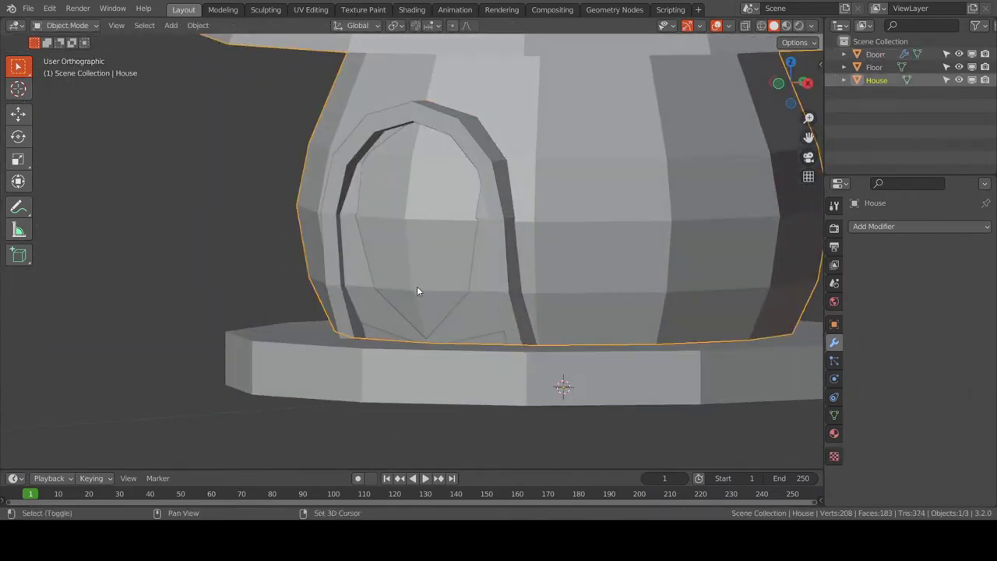
pyautogui.click(456, 245)
pyautogui.moveTo(456, 245)
pyautogui.mouseDown(button='middle')
pyautogui.moveTo(563, 216)
pyautogui.moveTo(514, 225)
pyautogui.moveTo(499, 327)
pyautogui.mouseUp(button='middle')
pyautogui.press('Tab')
pyautogui.click(564, 216)
pyautogui.press('Tab')
pyautogui.click(512, 223)
# Duplicate the inner faces with Shift+D and separate them into the Doorr.001 object
pyautogui.hotkey('shift', 'd')
pyautogui.press('y')
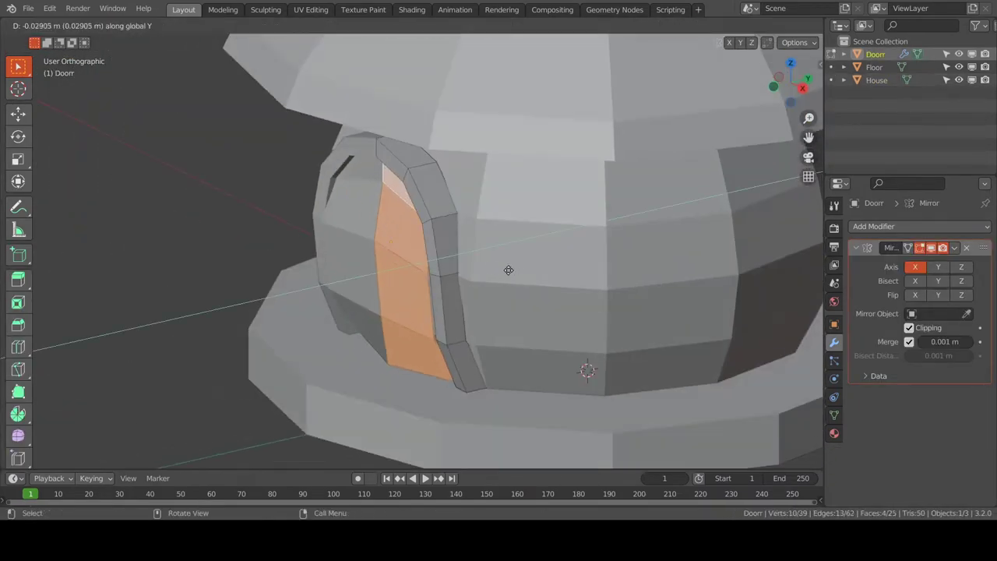
pyautogui.click(497, 324)
pyautogui.press('KP_3')
pyautogui.moveTo(256, 100); pyautogui.dragTo(332, 337)
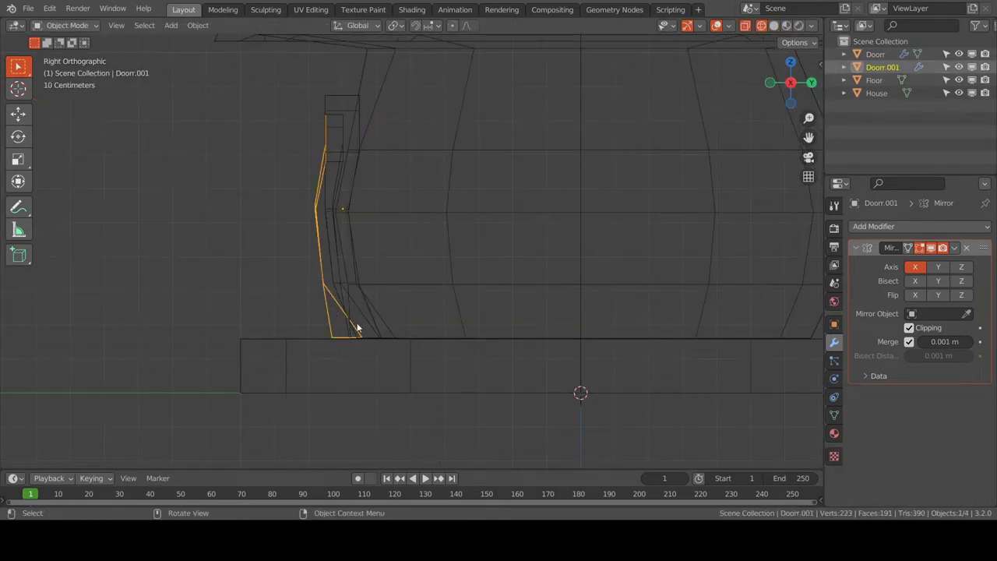
# Extrude the door panel for thickness and nudge a top vertex down
pyautogui.hotkey('shift', 'z')
pyautogui.moveTo(352, 318)
pyautogui.mouseDown(button='middle')
pyautogui.moveTo(492, 334)
pyautogui.moveTo(424, 360)
pyautogui.moveTo(474, 389)
pyautogui.mouseUp(button='middle')
pyautogui.press('e')
pyautogui.click(439, 350)
pyautogui.press('KP_1')
pyautogui.hotkey('shift', 'z')
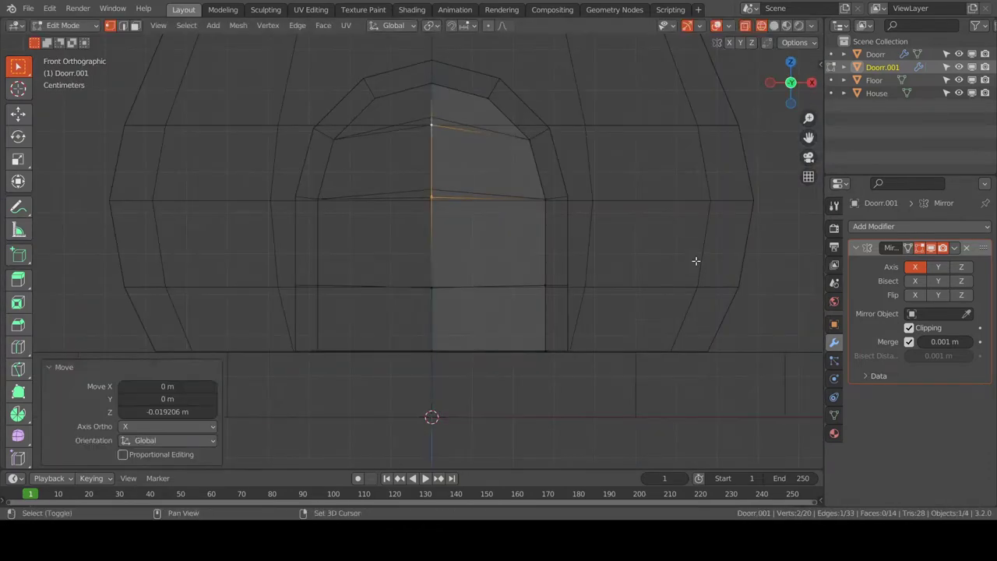
pyautogui.hotkey('shift', 'z')
pyautogui.click(466, 130)
pyautogui.click(488, 189)
# Add centred loop cuts across the door panel for plank divisions
pyautogui.hotkey('ctrl', 'r')
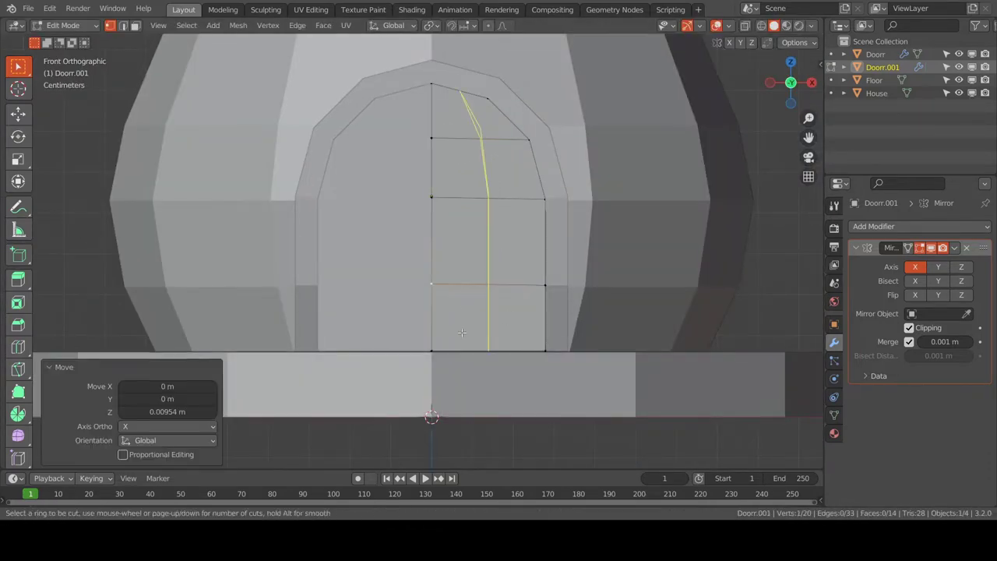
pyautogui.click(467, 234)
pyautogui.moveTo(467, 233)
pyautogui.mouseDown(button='middle')
pyautogui.moveTo(538, 405)
pyautogui.moveTo(440, 299)
pyautogui.moveTo(487, 262)
pyautogui.mouseUp(button='middle')
pyautogui.hotkey('shift', 'z')
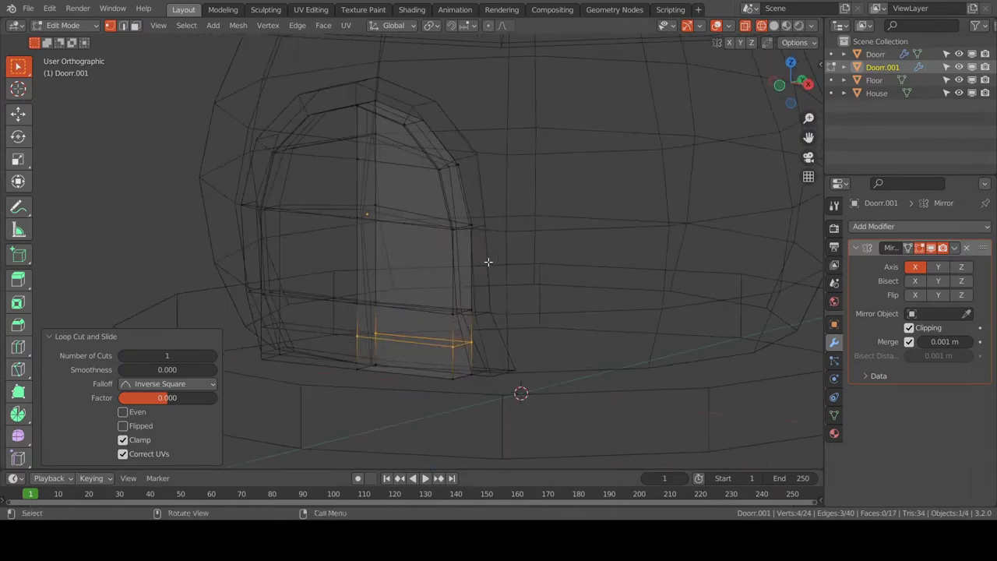
pyautogui.keyDown('ctrl'); pyautogui.rightClick(425, 194); pyautogui.keyUp('ctrl')
pyautogui.press('KP_1')
pyautogui.hotkey('shift', 'z')
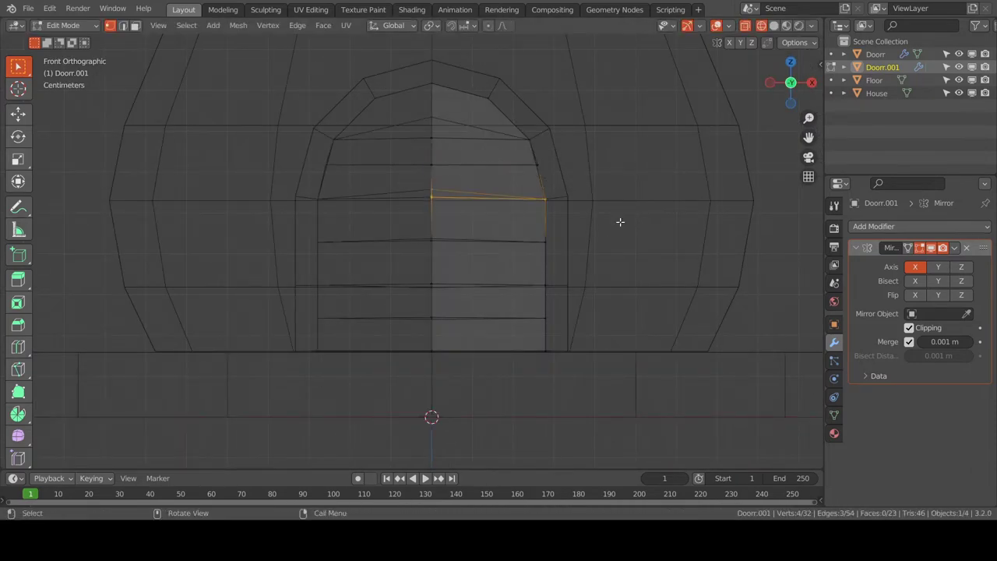
# Edge-slide the plank edge rows down the door to space the planks
pyautogui.keyDown('alt'); pyautogui.click(485, 239); pyautogui.keyUp('alt')
pyautogui.moveTo(411, 272); pyautogui.dragTo(538, 305)
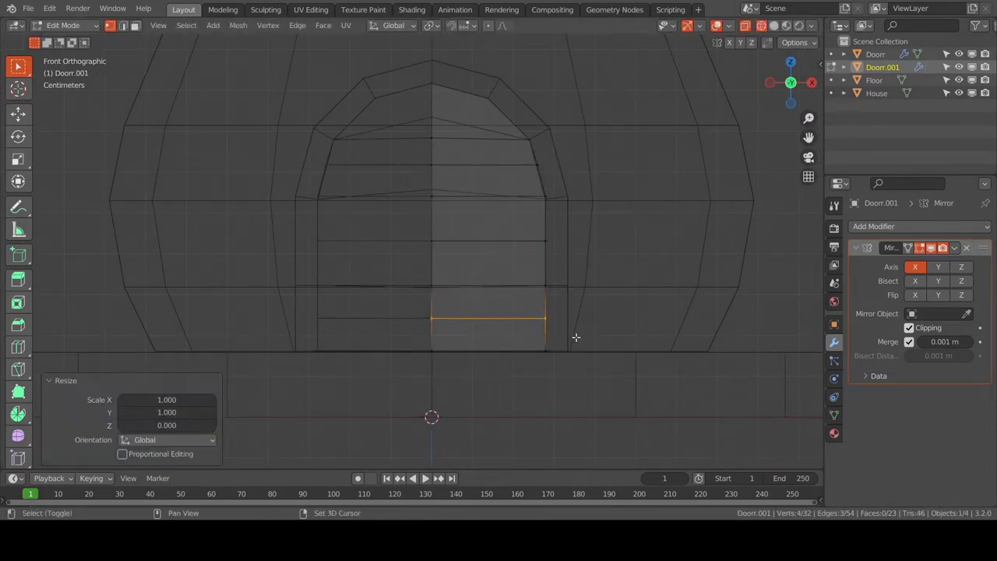
pyautogui.moveTo(575, 337); pyautogui.dragTo(535, 401, button='middle')
pyautogui.hotkey('shift', 'z')
pyautogui.press('KP_1')
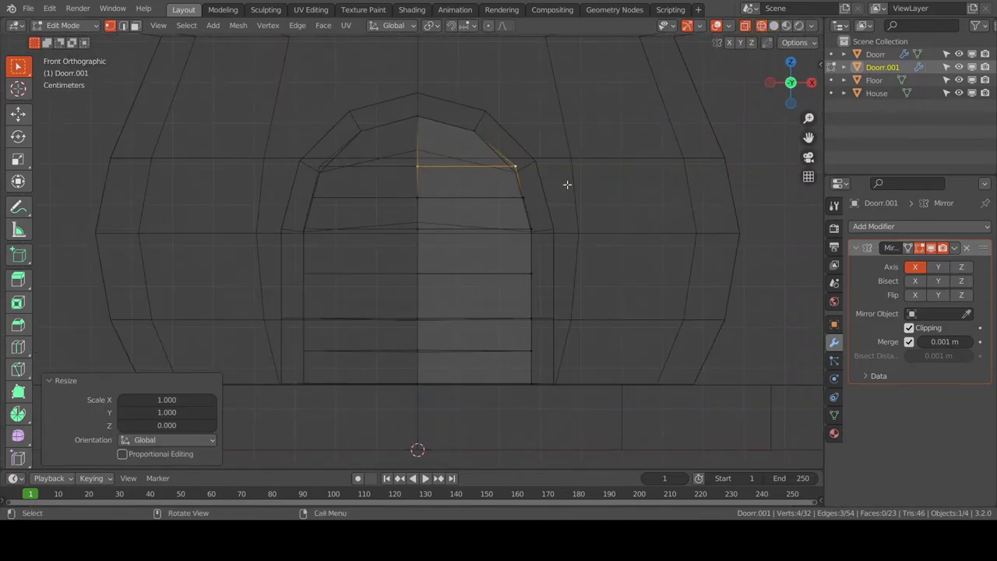
pyautogui.press('g')
pyautogui.press('x')
pyautogui.press('Escape')
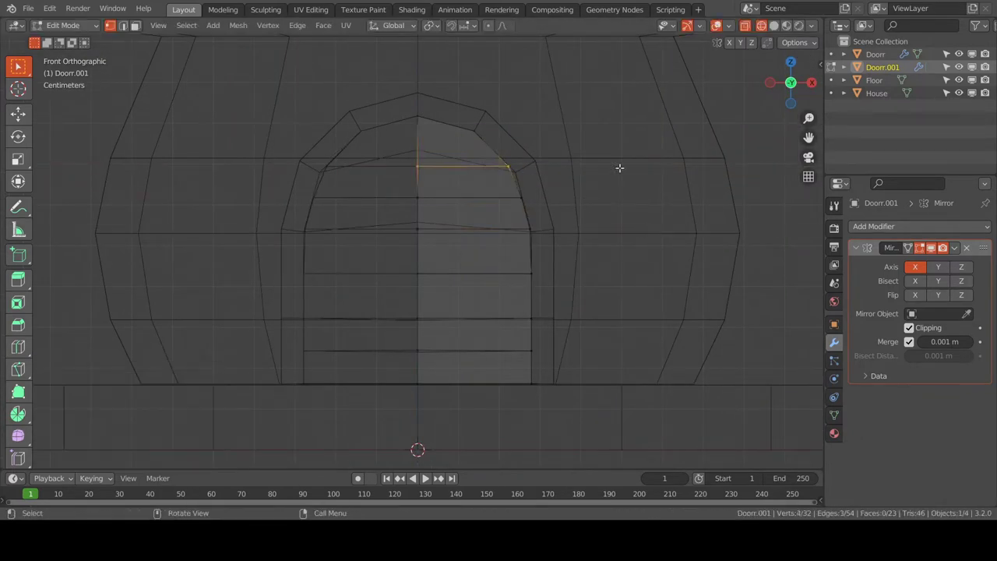
pyautogui.hotkey('shift', 'z')
pyautogui.press('g')
pyautogui.press('g')
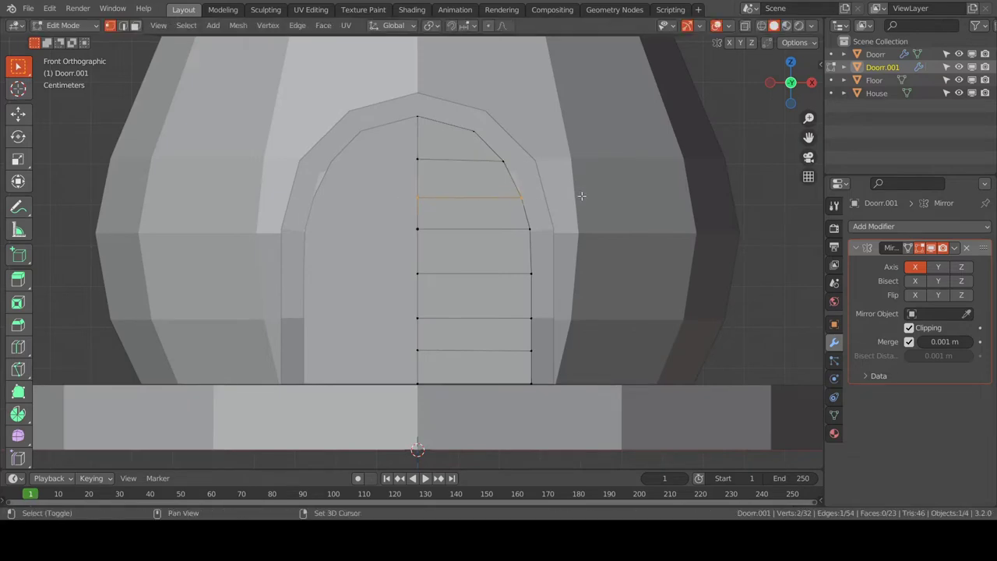
pyautogui.hotkey('shift', 'z')
pyautogui.click(650, 309)
pyautogui.hotkey('shift', 'z')
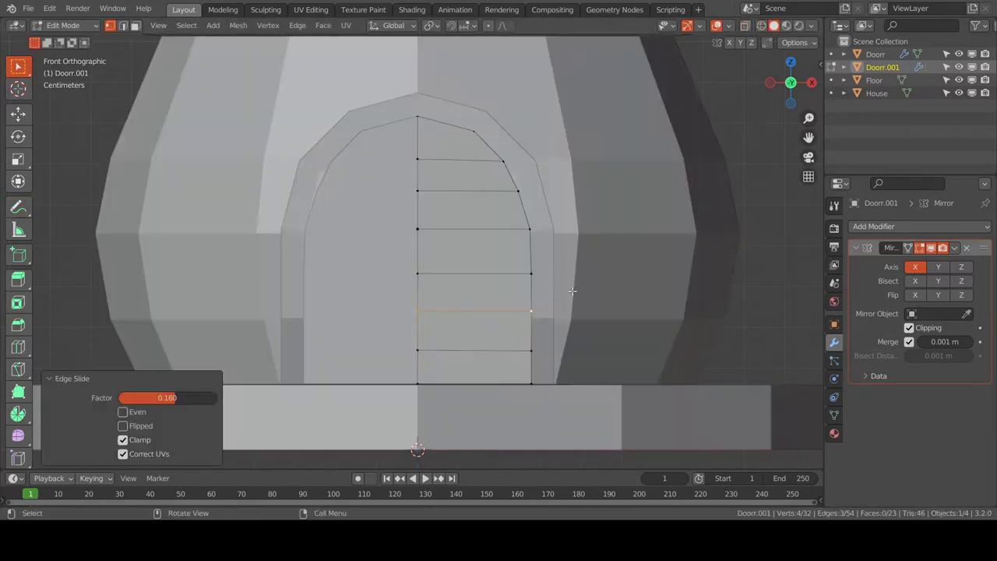
pyautogui.click(631, 180)
# Move the door's bottom edge along the Y axis
pyautogui.hotkey('shift', 'z')
pyautogui.moveTo(631, 180); pyautogui.dragTo(517, 244, button='middle')
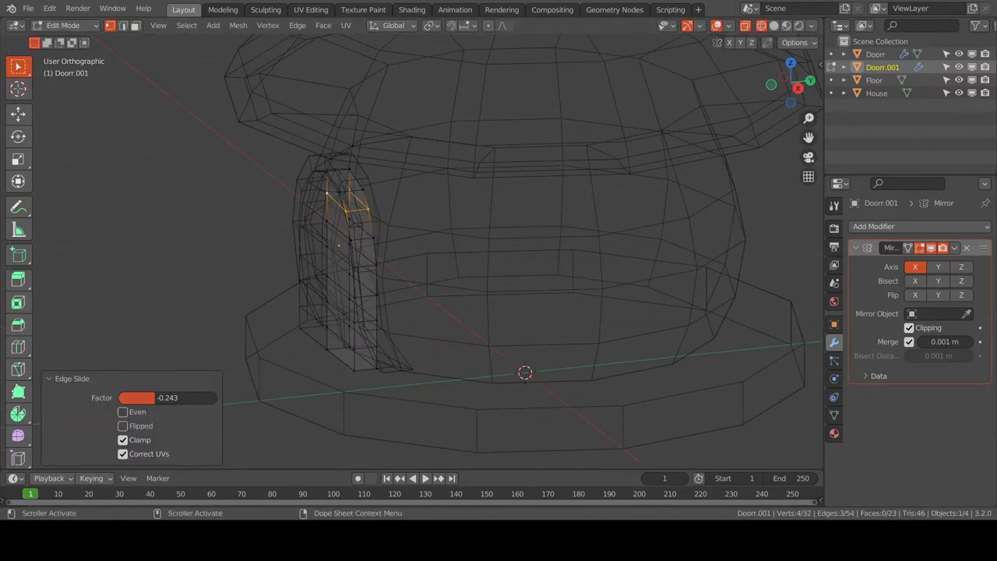
pyautogui.moveTo(387, 260); pyautogui.dragTo(371, 236, button='middle')
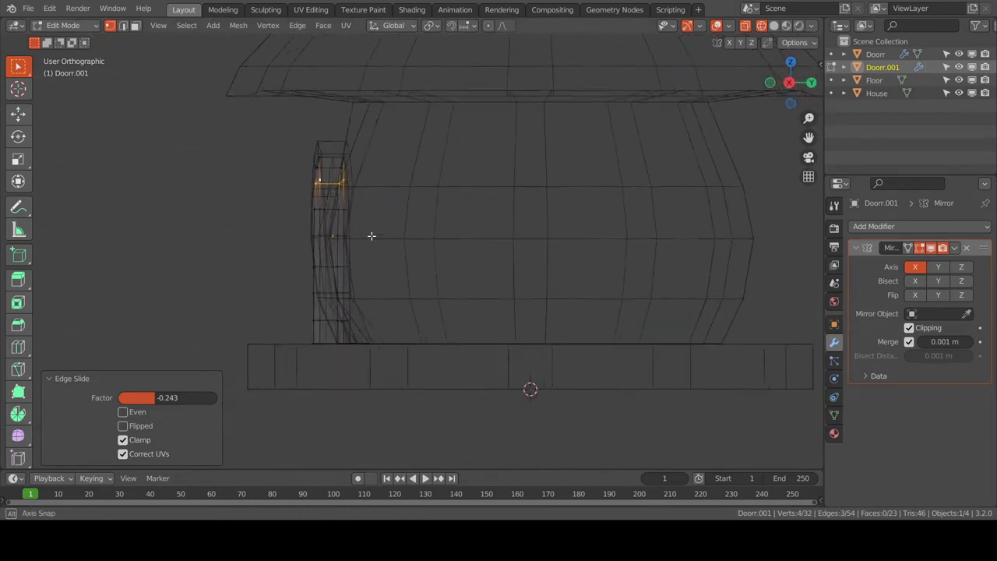
pyautogui.hotkey('shift', 'z')
pyautogui.scroll(5, 476, 292)
pyautogui.moveTo(476, 292); pyautogui.dragTo(451, 301, button='middle')
pyautogui.hotkey('shift', 'z')
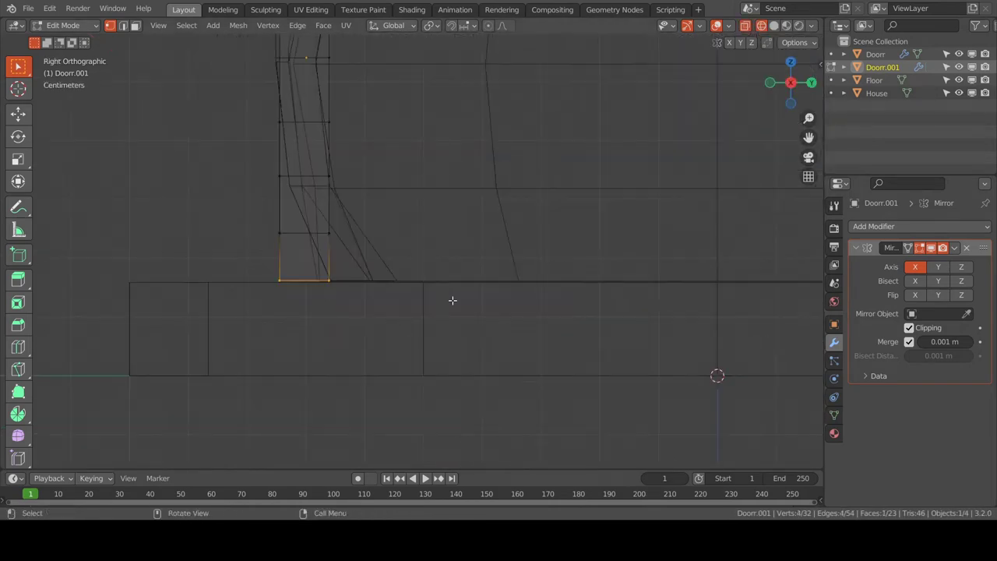
pyautogui.press('g')
pyautogui.press('y')
pyautogui.click(480, 296)
pyautogui.hotkey('shift', 'z')
pyautogui.scroll(3, 411, 264)
# Bend the bottom door edges toward the house wall with a proportional Y move
pyautogui.moveTo(411, 264); pyautogui.dragTo(556, 307, button='middle')
pyautogui.press('KP_3')
pyautogui.hotkey('shift', 'z')
pyautogui.moveTo(269, 234); pyautogui.dragTo(492, 345)
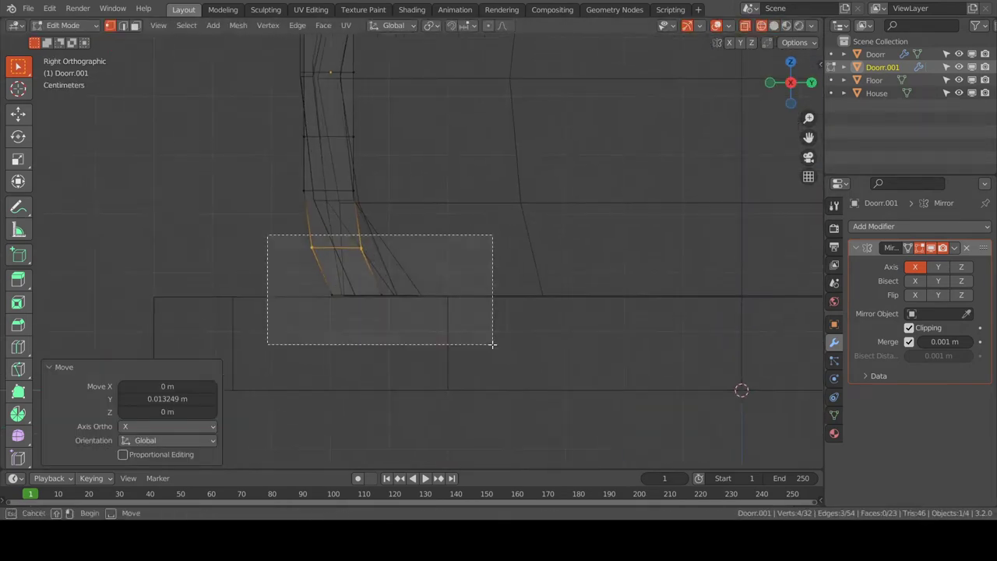
pyautogui.press('g')
pyautogui.press('y')
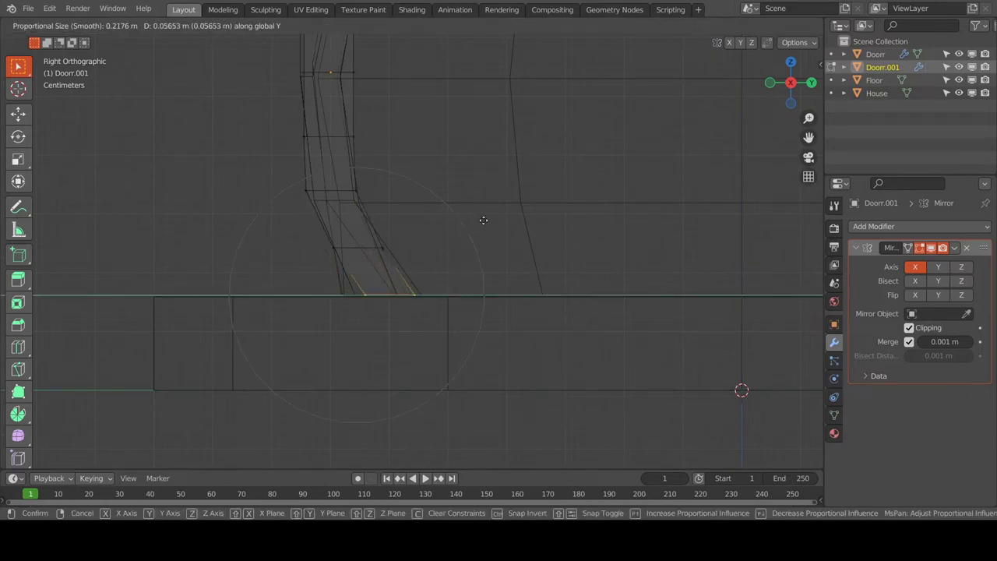
pyautogui.click(463, 228)
pyautogui.hotkey('shift', 'z')
pyautogui.click(479, 231)
pyautogui.moveTo(479, 230)
pyautogui.mouseDown(button='middle')
pyautogui.moveTo(603, 330)
pyautogui.moveTo(338, 296)
pyautogui.mouseUp(button='middle')
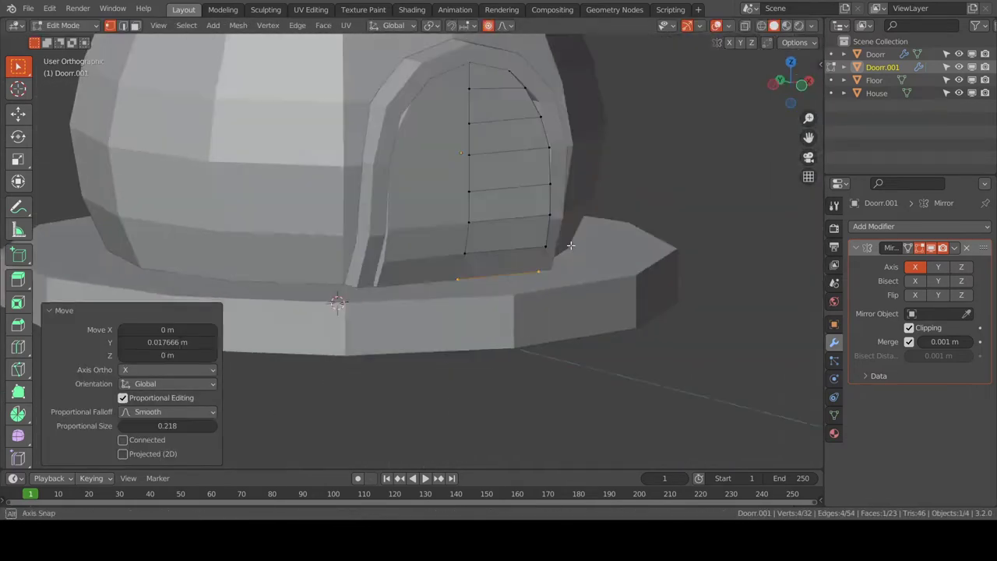
pyautogui.scroll(-3, 345, 233)
pyautogui.moveTo(345, 233)
pyautogui.mouseDown(button='middle')
pyautogui.moveTo(522, 256)
pyautogui.moveTo(432, 227)
pyautogui.mouseUp(button='middle')
pyautogui.scroll(3, 521, 255)
# In the Doorr frame's edit mode, move its bottom vertices along Y
pyautogui.press('Tab')
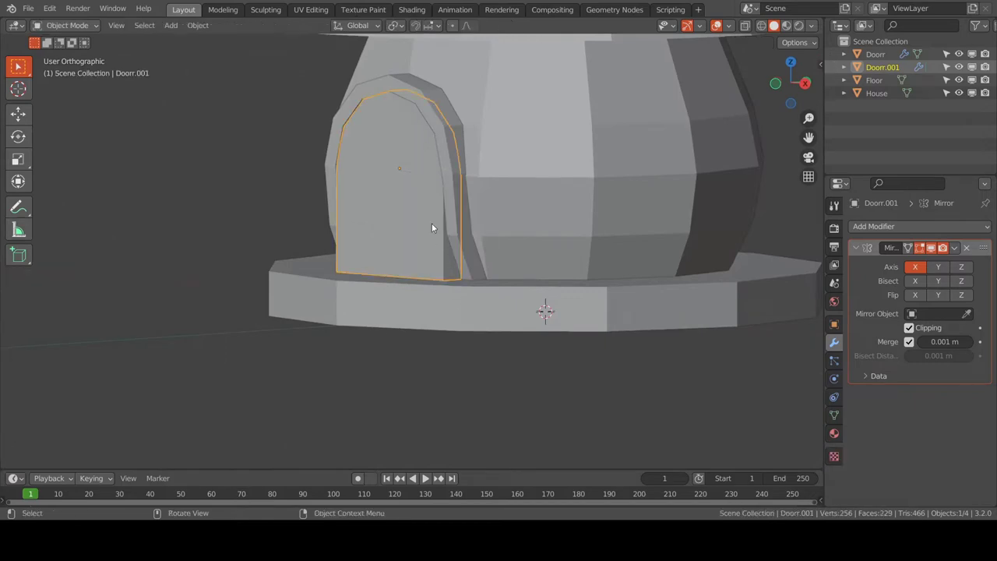
pyautogui.press('Tab')
pyautogui.hotkey('shift', 'z')
pyautogui.press('KP_3')
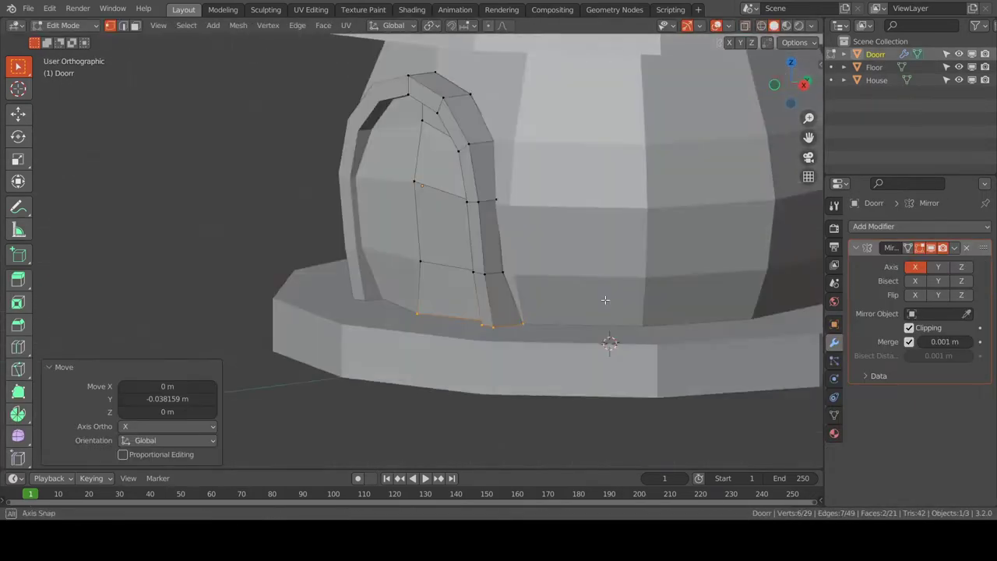
pyautogui.moveTo(601, 296)
pyautogui.mouseDown(button='middle')
pyautogui.moveTo(641, 356)
pyautogui.moveTo(467, 327)
pyautogui.mouseUp(button='middle')
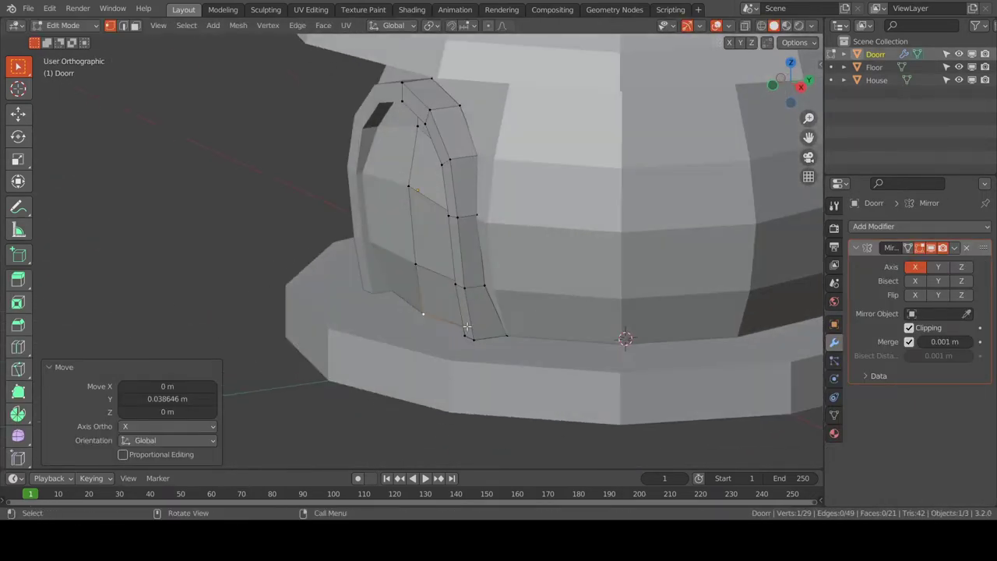
pyautogui.press('KP_3')
# Scale the selected frame edge by Y 0 to flatten it vertically
pyautogui.press('Return')
pyautogui.hotkey('shift', 'z')
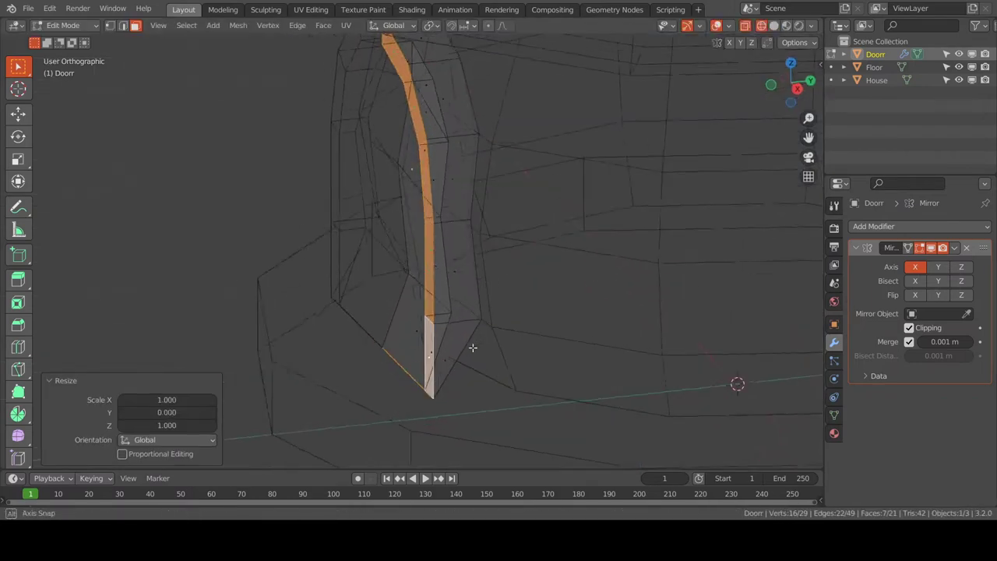
pyautogui.scroll(2, 472, 348)
pyautogui.write('y0')
pyautogui.press('Return')
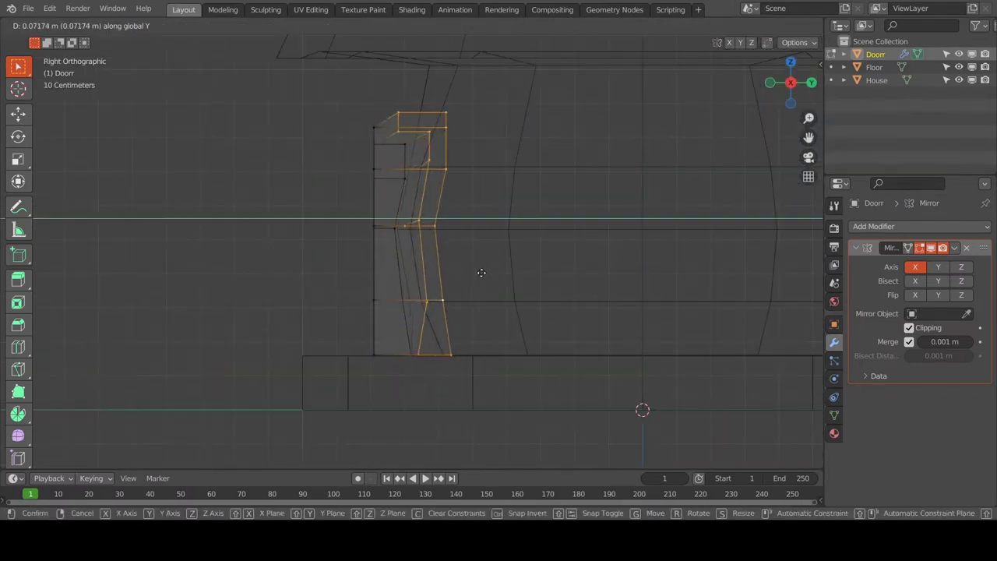
# Select additional edges of the Doorr frame
pyautogui.click(481, 272)
pyautogui.moveTo(481, 272); pyautogui.dragTo(481, 263, button='middle')
pyautogui.hotkey('shift', 'z')
pyautogui.click(439, 234)
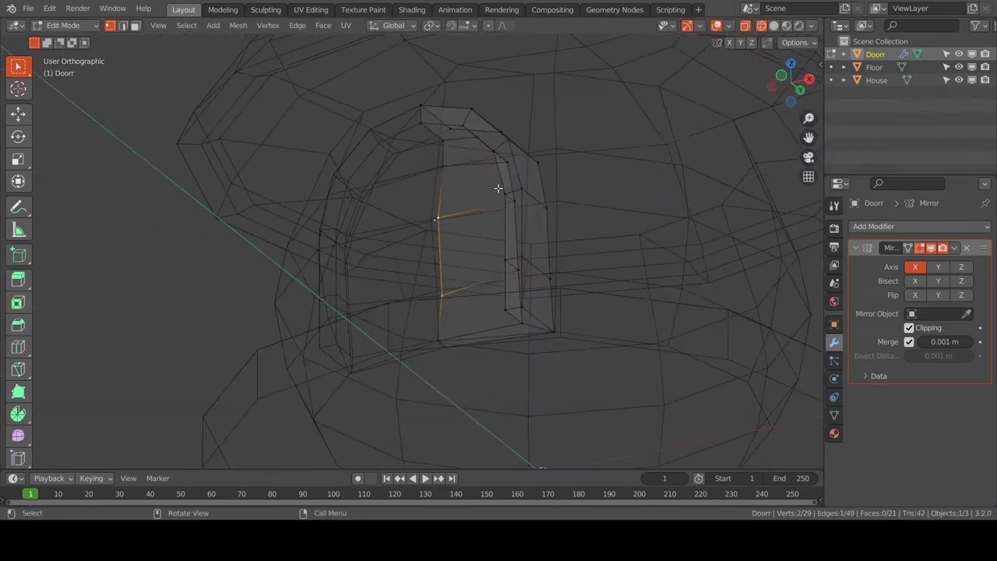
pyautogui.moveTo(498, 188); pyautogui.dragTo(492, 280, button='middle')
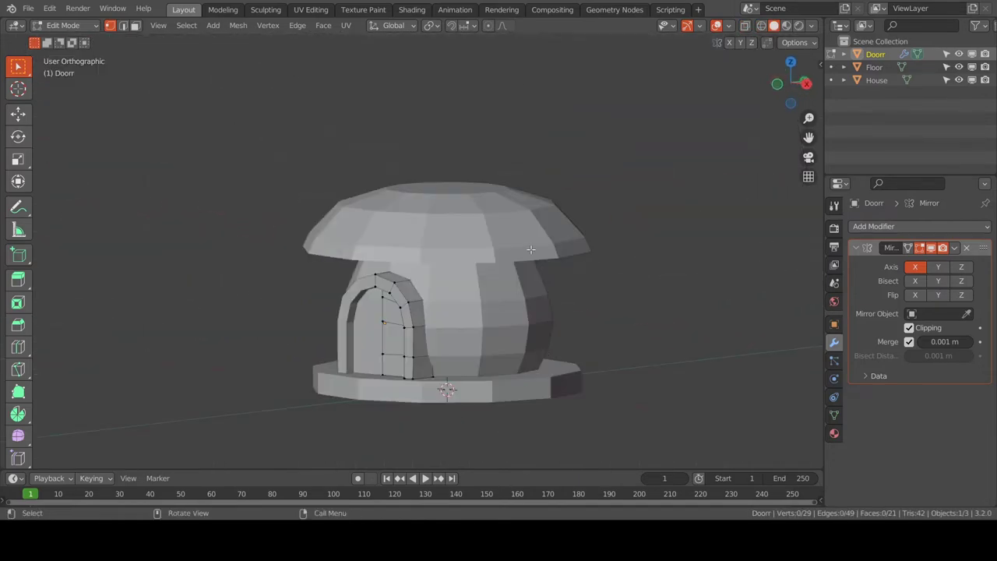
# Confirm raising the mushroom roof top by 0.31903 m with proportional editing
pyautogui.click(635, 185)
pyautogui.press('KP_1')
pyautogui.moveTo(651, 233); pyautogui.dragTo(500, 192, button='middle')
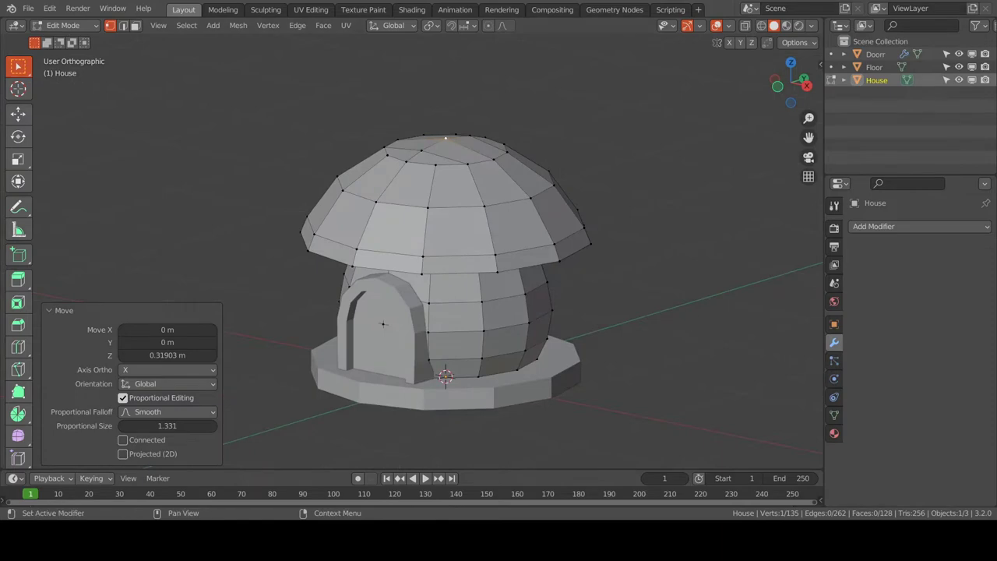
pyautogui.moveTo(545, 234); pyautogui.dragTo(604, 290, button='middle')
# Add a circle for the round window and begin turning it 90 degrees
pyautogui.press('Return')
pyautogui.press('g')
pyautogui.press('x')
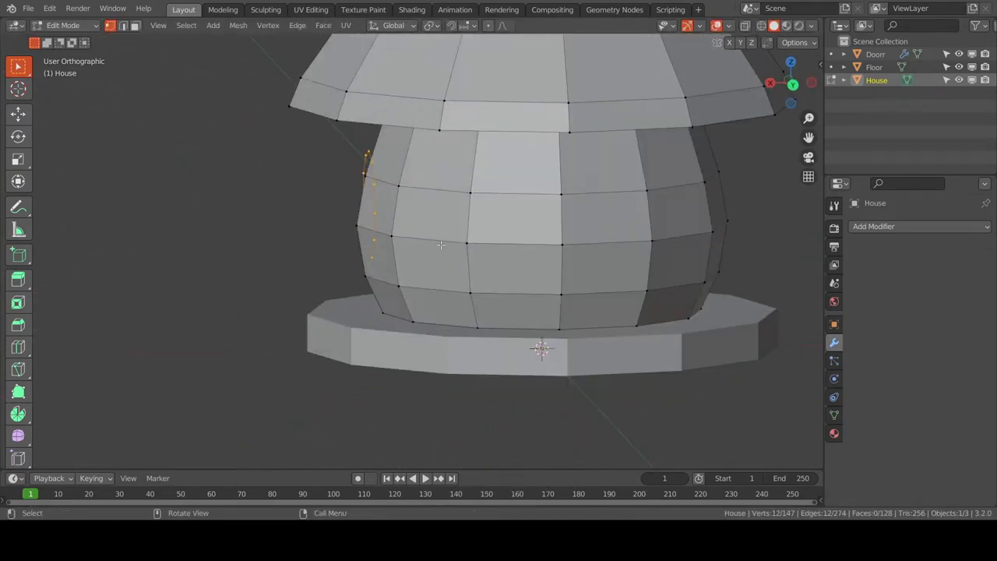
# Finish the ring extrusion and move House.001 along its axis against the house wall
pyautogui.click(412, 175)
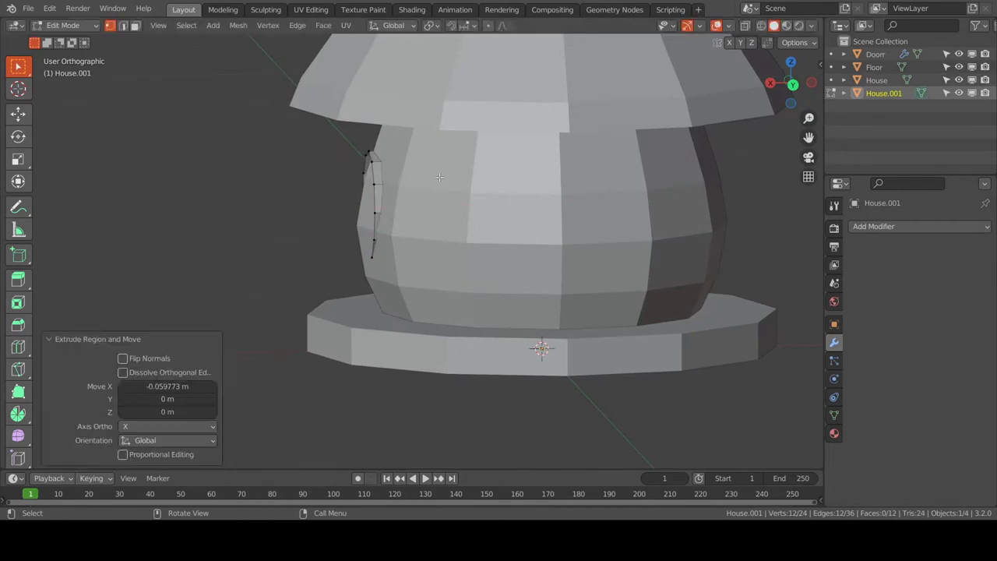
pyautogui.press('Tab')
pyautogui.press('ctrl+KP_1')
pyautogui.scroll(3, 502, 268)
pyautogui.press('g')
pyautogui.press('z')
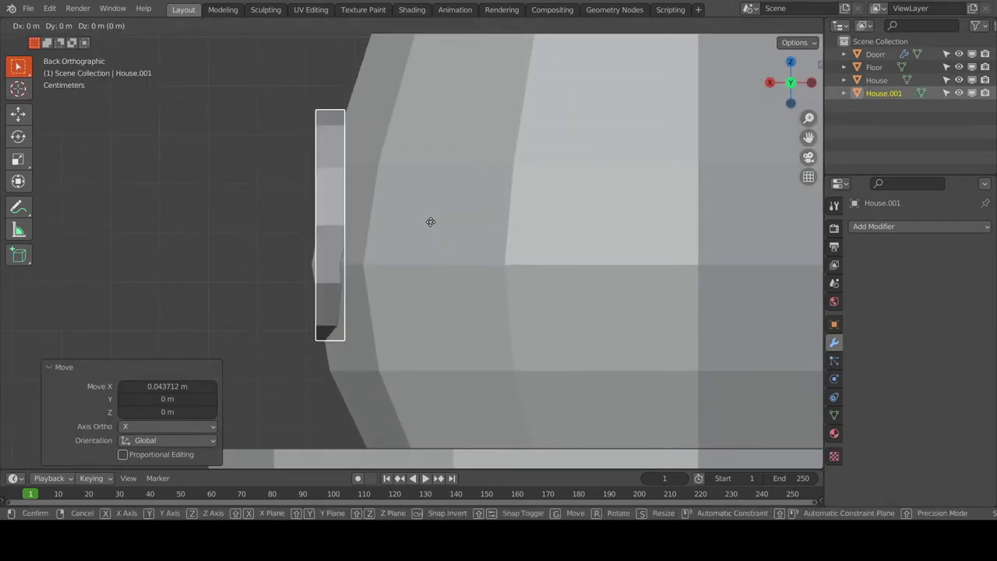
pyautogui.scroll(-4, 438, 236)
pyautogui.click(504, 256)
pyautogui.moveTo(504, 256)
pyautogui.mouseDown(button='middle')
pyautogui.moveTo(666, 271)
pyautogui.moveTo(607, 496)
pyautogui.mouseUp(button='middle')
# Extrude the rim out and in, inset it to 0.54 scale, and grid-fill the centre
pyautogui.press('Tab')
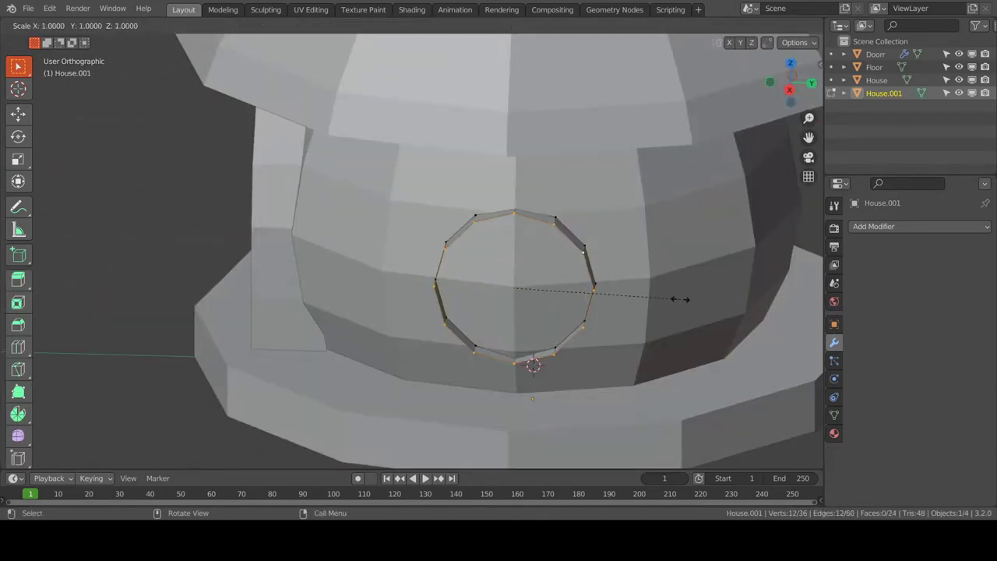
pyautogui.press('x')
pyautogui.click(641, 288)
pyautogui.moveTo(541, 356)
pyautogui.mouseDown(button='middle')
pyautogui.moveTo(556, 441)
pyautogui.moveTo(633, 423)
pyautogui.mouseUp(button='middle')
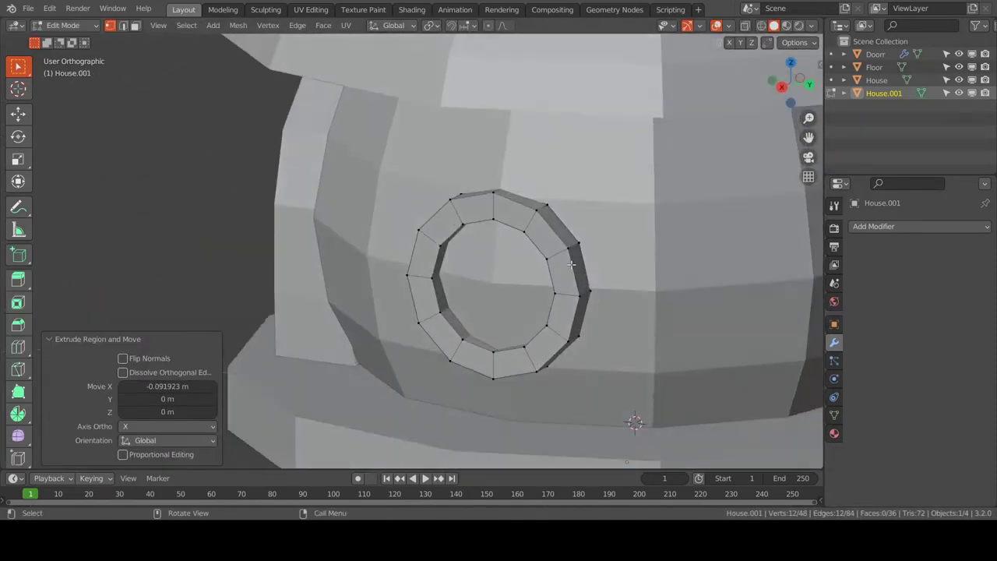
pyautogui.press('KP_3')
pyautogui.hotkey('alt', 'z')
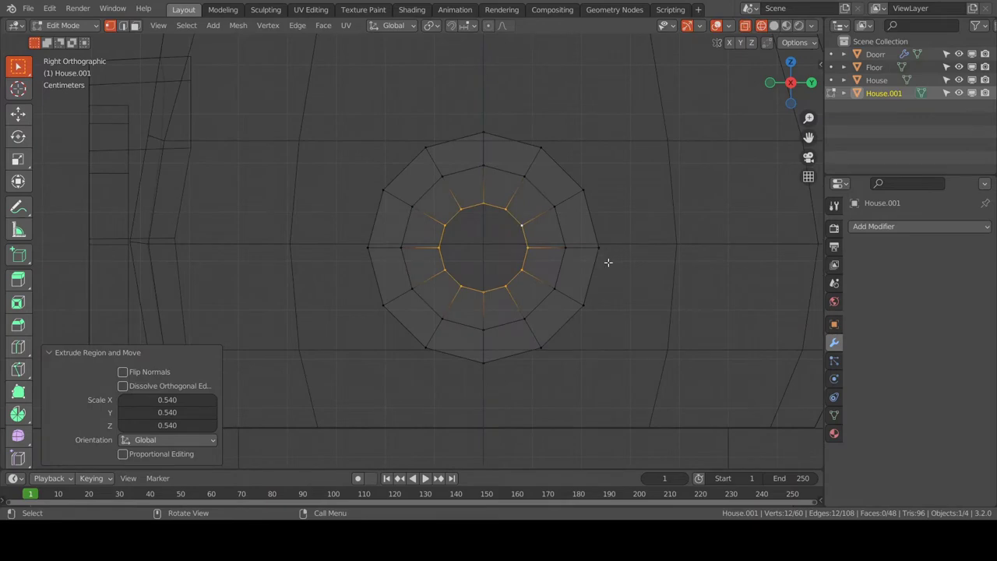
pyautogui.hotkey('ctrl', 'f')
# Shift the whole window frame along X to seat it against the wall
pyautogui.moveTo(374, 312)
pyautogui.mouseDown(button='middle')
pyautogui.moveTo(449, 256)
pyautogui.moveTo(521, 239)
pyautogui.moveTo(497, 338)
pyautogui.mouseUp(button='middle')
pyautogui.click(504, 294)
pyautogui.press('a')
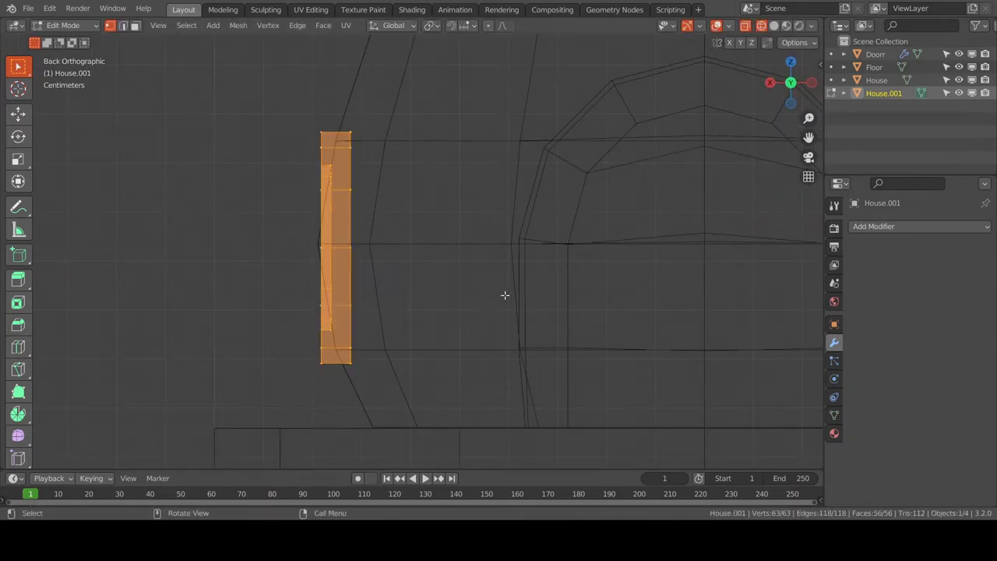
pyautogui.click(438, 345)
pyautogui.hotkey('shift', 'z')
pyautogui.moveTo(439, 345)
pyautogui.mouseDown(button='middle')
pyautogui.moveTo(481, 230)
pyautogui.moveTo(484, 265)
pyautogui.mouseUp(button='middle')
# Duplicate the window's centre cross edges and dissolve the copy's extra vertices
pyautogui.press('2')
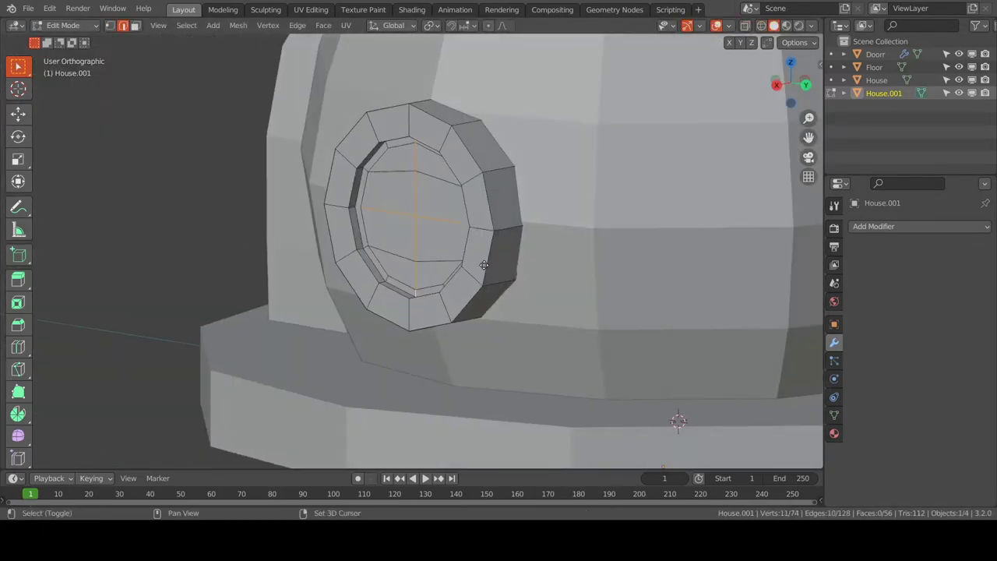
pyautogui.hotkey('shift', 'd')
pyautogui.press('x')
pyautogui.click(476, 260)
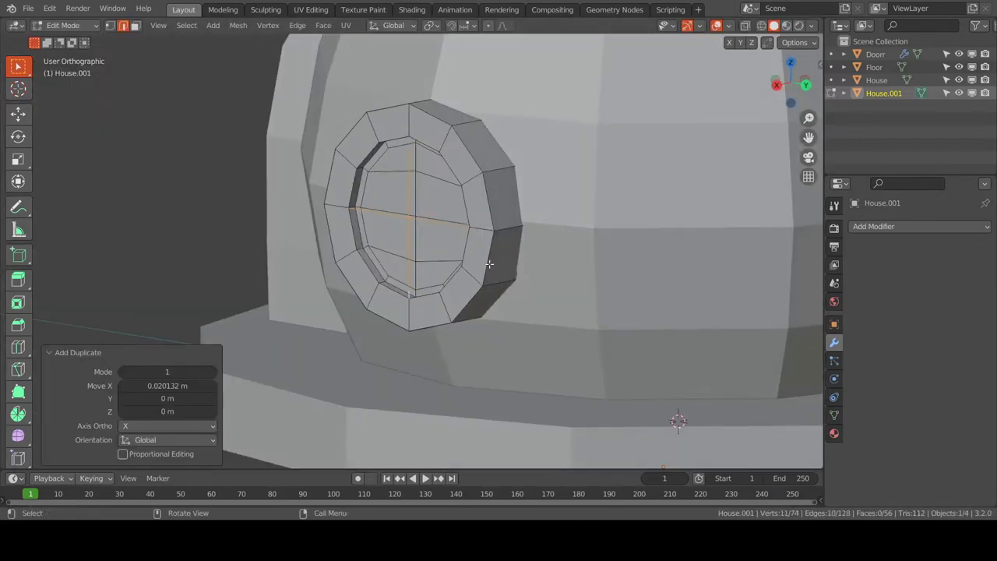
pyautogui.hotkey('alt', 'z')
pyautogui.press('1')
pyautogui.moveTo(488, 264); pyautogui.dragTo(465, 251, button='middle')
pyautogui.press('x')
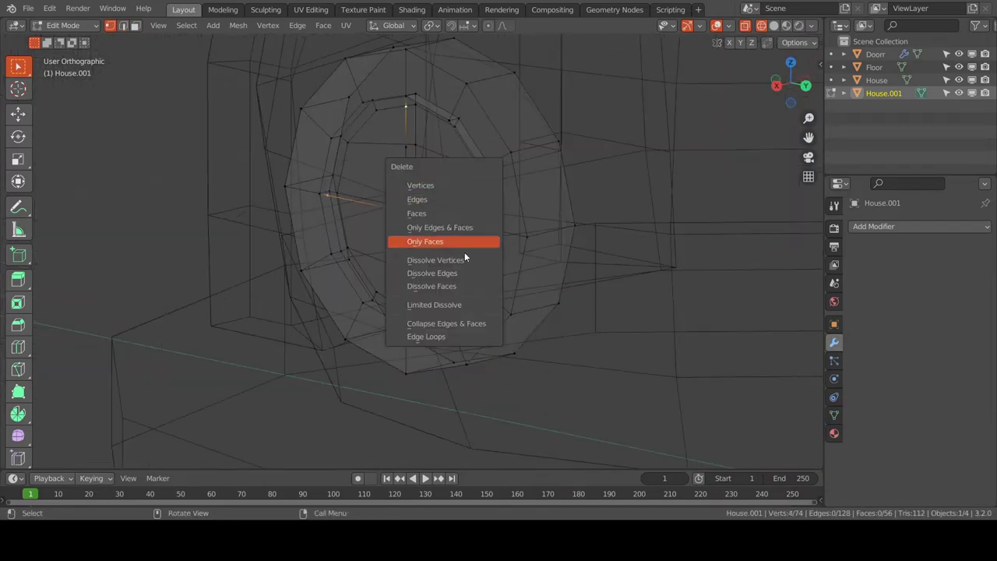
pyautogui.click(464, 259)
pyautogui.hotkey('alt', 'z')
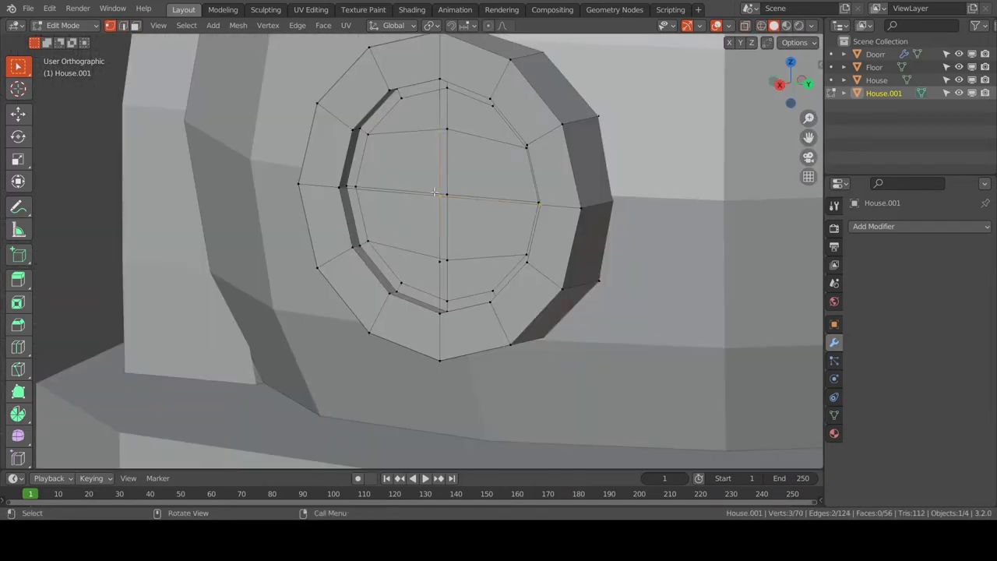
# Separate the copied cross and rim edges into their own object
pyautogui.hotkey('ctrl', 'l')
pyautogui.press('p')
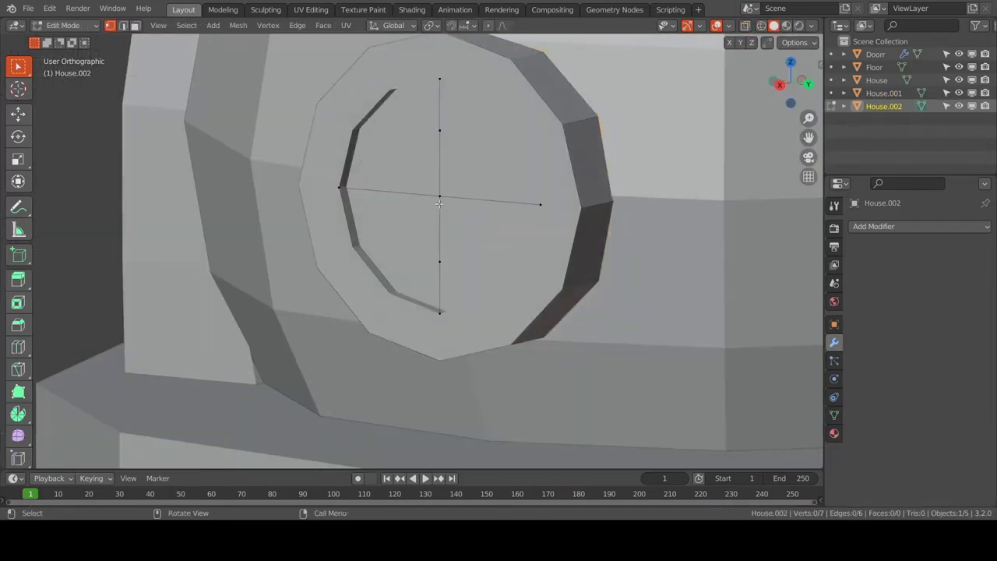
pyautogui.press('x')
pyautogui.keyDown('ctrl'); pyautogui.click(541, 205); pyautogui.keyUp('ctrl')
pyautogui.press('Tab')
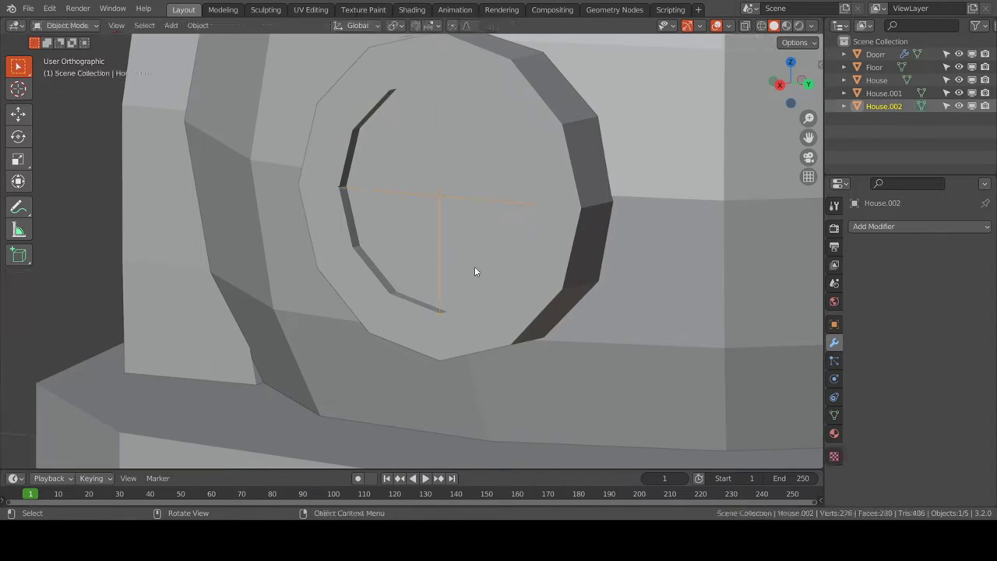
pyautogui.press('p')
pyautogui.press('Tab')
# Remove the leftover House.002 object
pyautogui.click(417, 84)
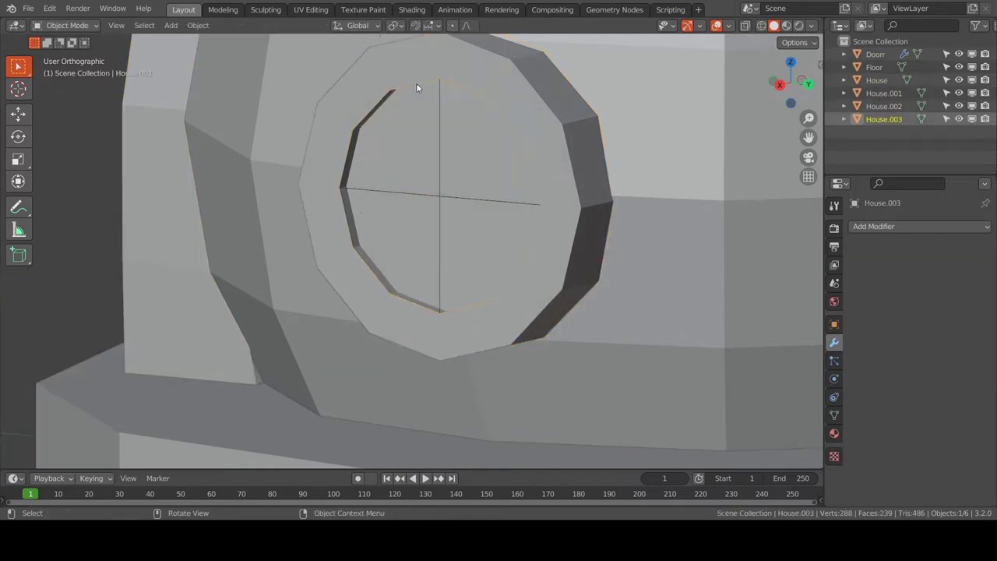
pyautogui.click(403, 82)
pyautogui.click(411, 87)
pyautogui.scroll(5, 472, 310)
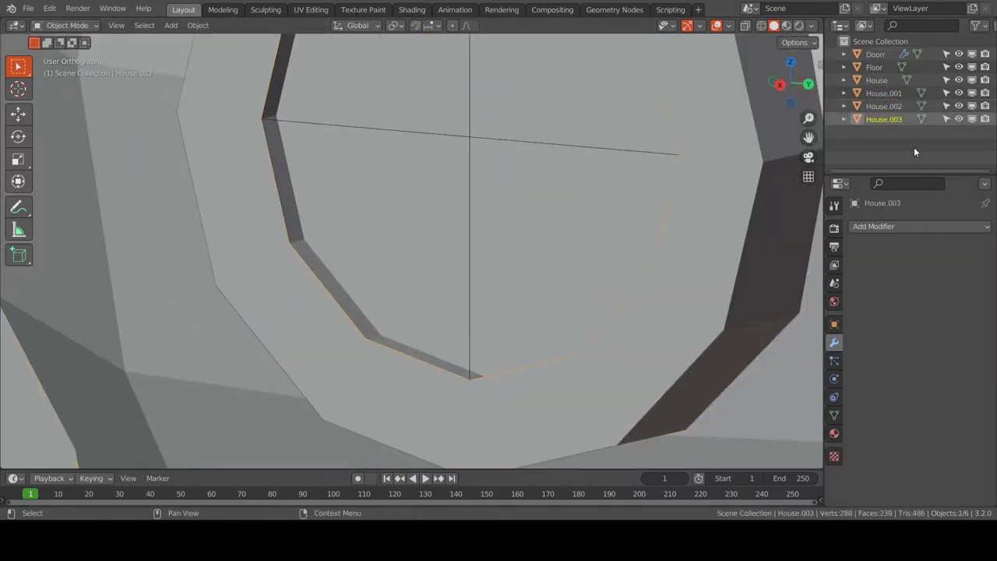
pyautogui.hotkey('ctrl', 'j')
# Merge House.003's stray vertices at their centre
pyautogui.press('Tab')
pyautogui.scroll(-5, 511, 189)
pyautogui.hotkey('shift', 'z')
pyautogui.press('m')
pyautogui.click(321, 190)
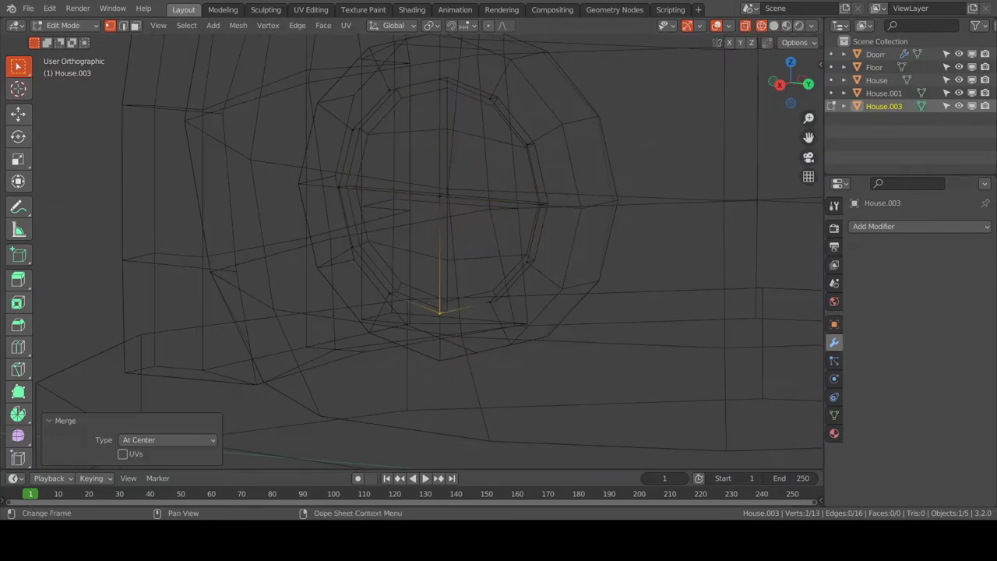
# Give House.003 a 0.044 m Boundary Wireframe and scale it to 0.839 to fit the window
pyautogui.hotkey('shift', 'z')
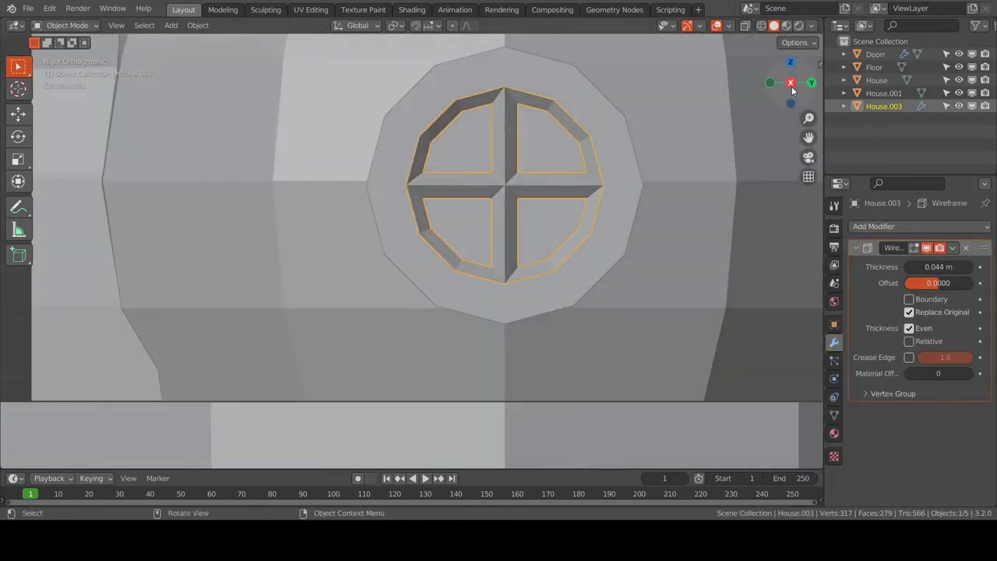
pyautogui.press('q')
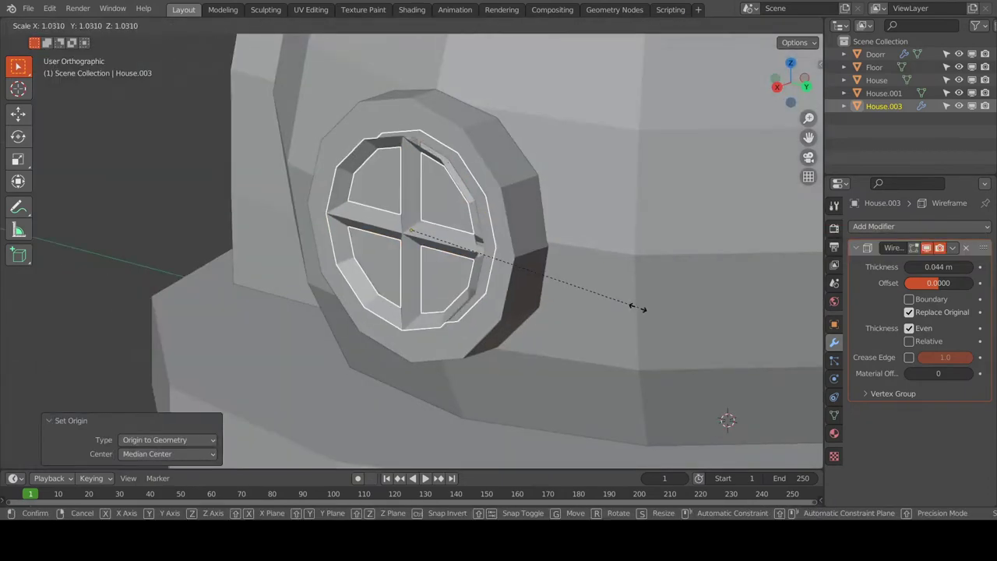
pyautogui.click(662, 259)
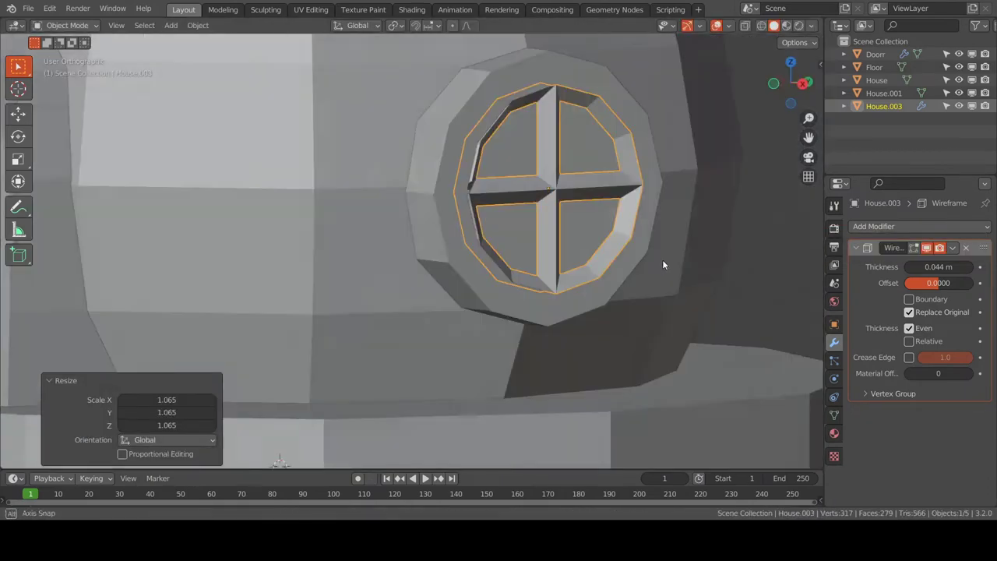
pyautogui.moveTo(662, 259)
pyautogui.mouseDown(button='middle')
pyautogui.moveTo(403, 220)
pyautogui.moveTo(545, 233)
pyautogui.mouseUp(button='middle')
pyautogui.moveTo(546, 280); pyautogui.dragTo(568, 296, button='middle')
pyautogui.scroll(3, 569, 295)
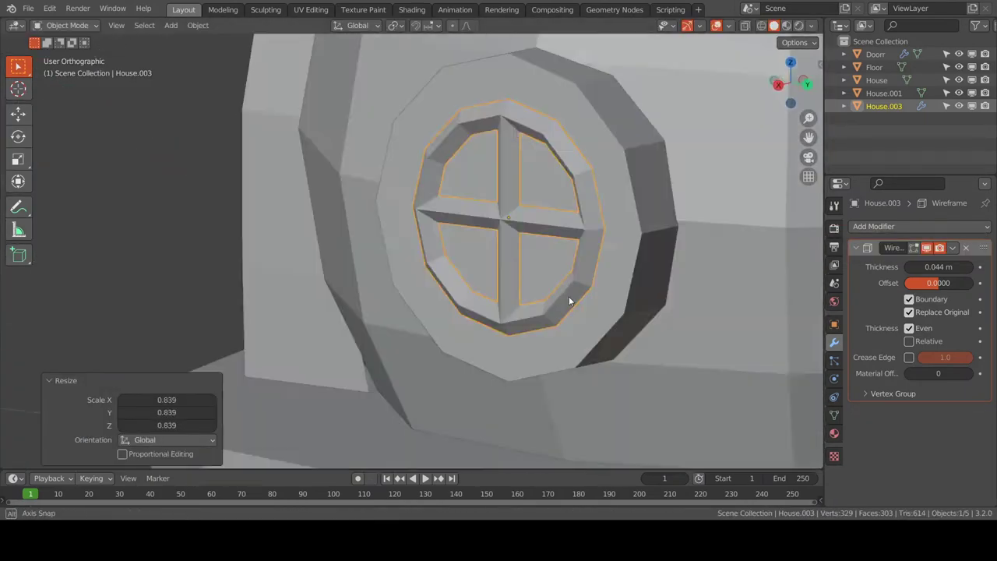
pyautogui.scroll(-5, 621, 268)
pyautogui.hotkey('alt', 'a')
pyautogui.moveTo(621, 268)
pyautogui.mouseDown(button='middle')
pyautogui.moveTo(450, 287)
pyautogui.moveTo(467, 288)
pyautogui.mouseUp(button='middle')
pyautogui.scroll(-4, 450, 286)
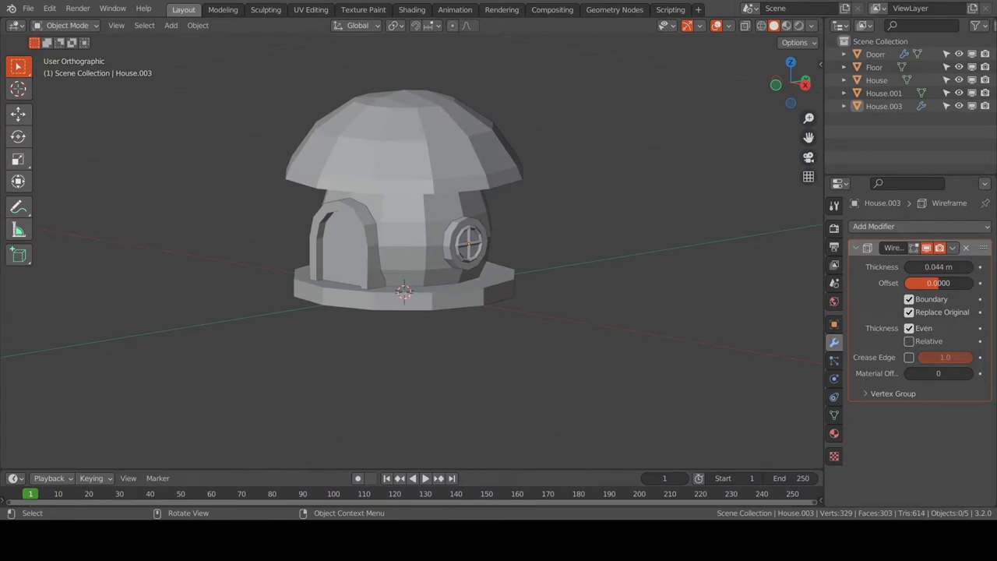
# Select the Doorr frame, enter Edit Mode and deselect all with the door in view
pyautogui.scroll(3, 363, 327)
pyautogui.moveTo(363, 327); pyautogui.dragTo(405, 311, button='middle')
pyautogui.click(312, 250)
pyautogui.press('Tab')
pyautogui.scroll(4, 390, 233)
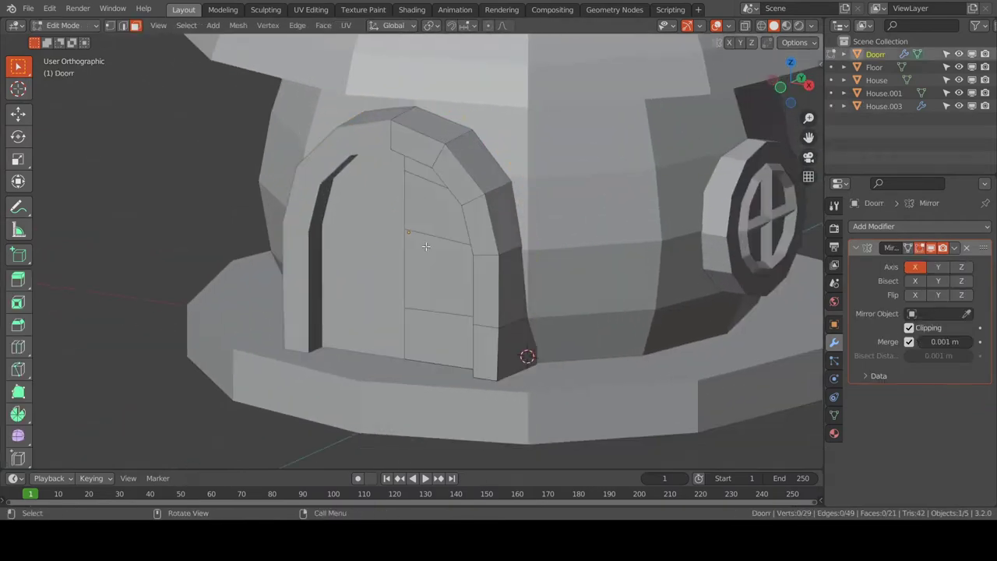
pyautogui.moveTo(389, 234); pyautogui.dragTo(631, 184, button='middle')
pyautogui.moveTo(713, 207); pyautogui.dragTo(615, 384, button='middle')
pyautogui.hotkey('alt', 'a')
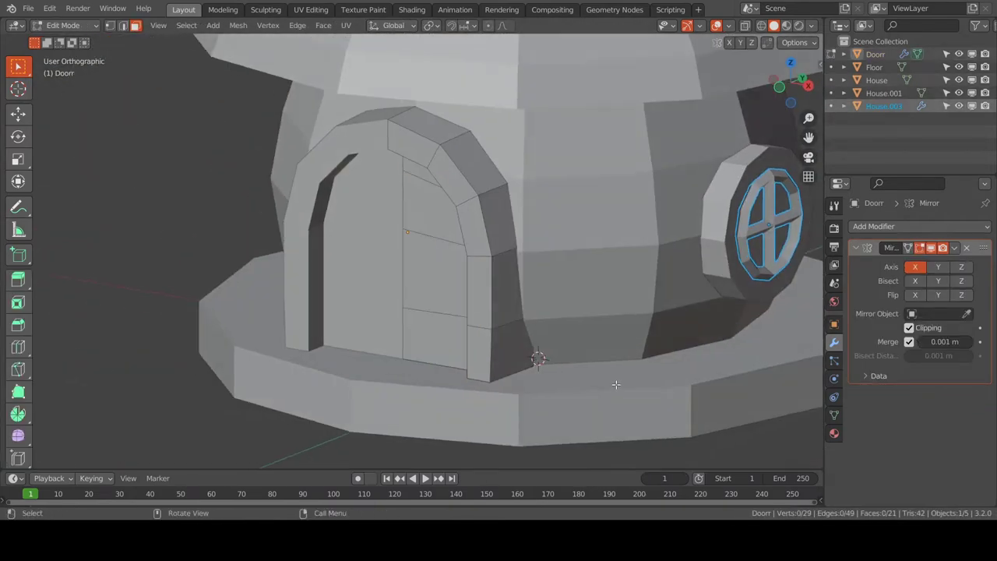
pyautogui.scroll(-4, 638, 296)
pyautogui.scroll(3, 639, 289)
# Add a plane rotated 90° on X and shape it into a narrow door plank
pyautogui.hotkey('shift', 'a')
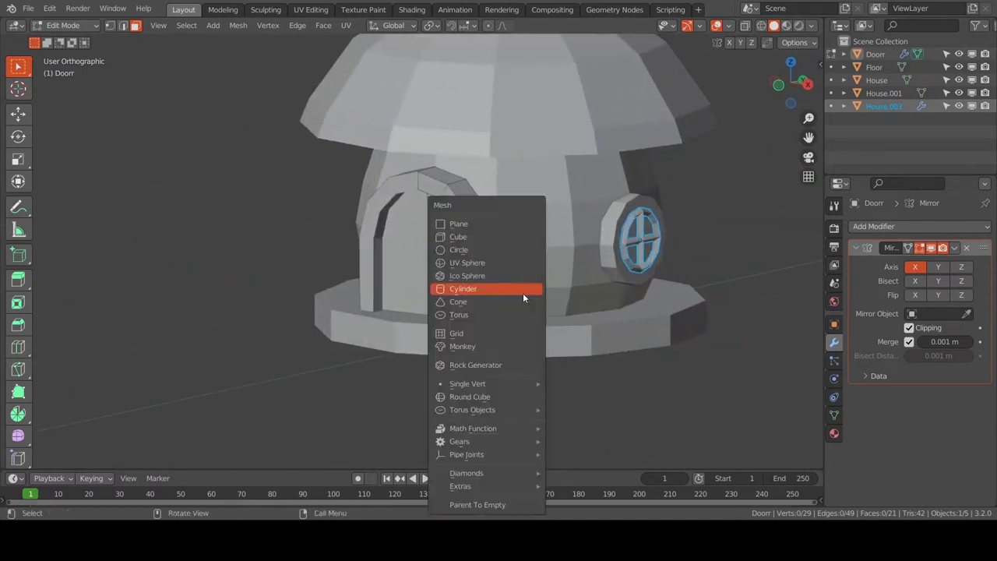
pyautogui.click(467, 224)
pyautogui.write('rx90')
pyautogui.press('Return')
pyautogui.press('g')
pyautogui.press('y')
pyautogui.press('KP_1')
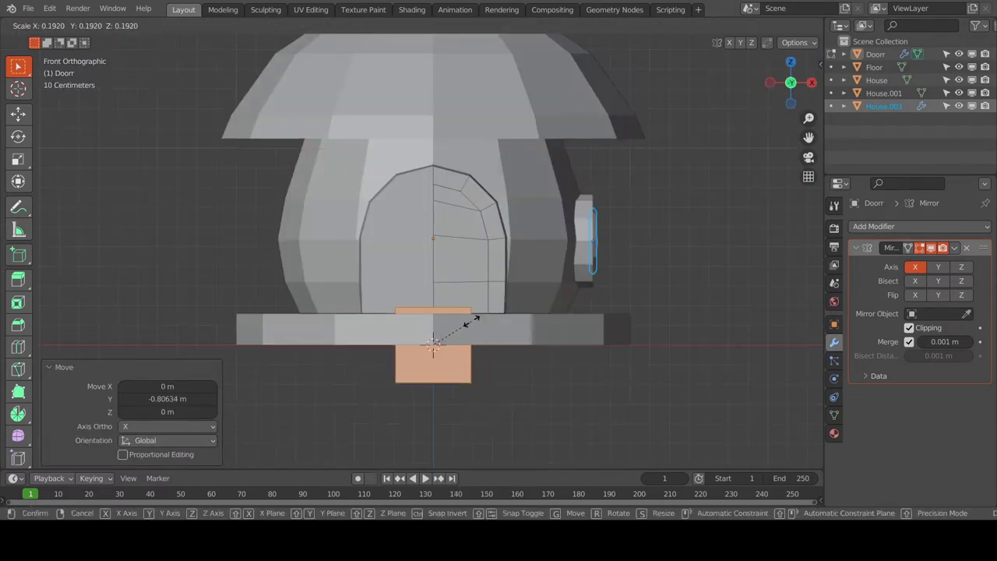
pyautogui.press('g')
pyautogui.press('z')
pyautogui.click(503, 279)
pyautogui.press('s')
pyautogui.press('x')
pyautogui.click(504, 279)
pyautogui.click(627, 286)
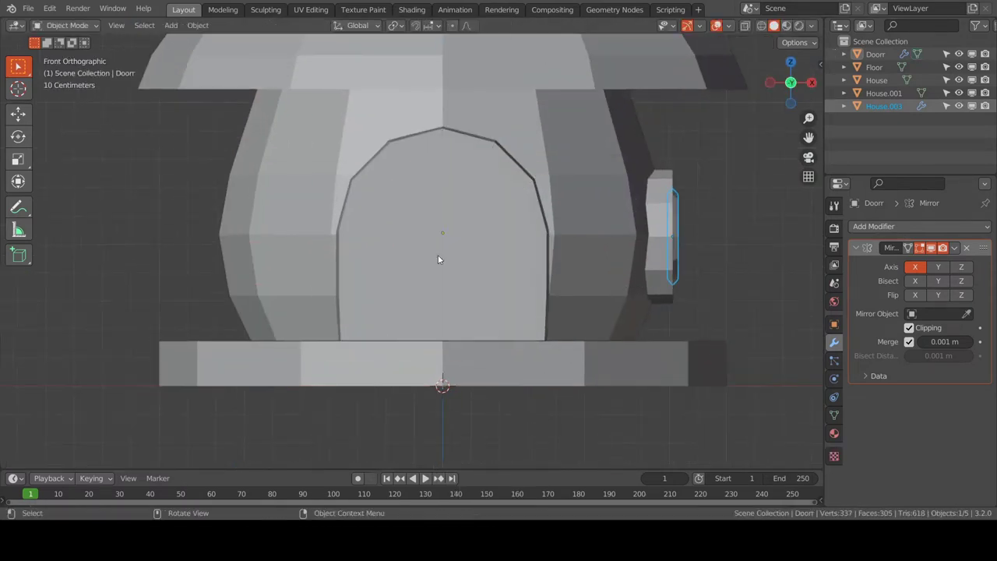
# Add a vertical loop cut to the plank and shift the plank right along X
pyautogui.press('Tab')
pyautogui.moveTo(438, 233)
pyautogui.mouseDown(button='middle')
pyautogui.moveTo(448, 256)
pyautogui.moveTo(436, 234)
pyautogui.moveTo(418, 234)
pyautogui.moveTo(473, 241)
pyautogui.mouseUp(button='middle')
pyautogui.press('Tab')
pyautogui.hotkey('ctrl', 'r')
pyautogui.click(427, 234)
pyautogui.click(966, 248)
pyautogui.hotkey('alt', 'z')
pyautogui.press('1')
pyautogui.press('KP_1')
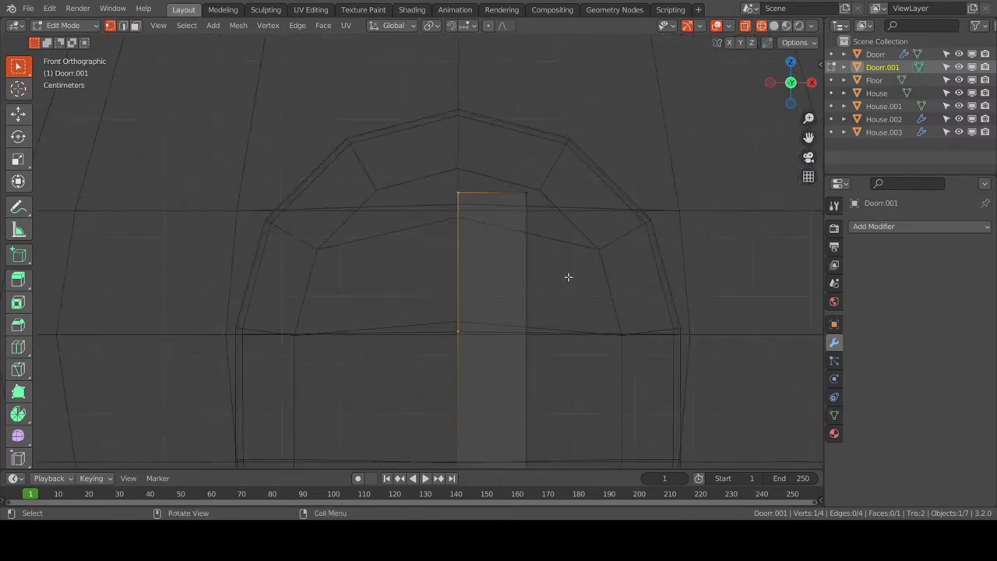
pyautogui.click(595, 229)
pyautogui.scroll(-1, 521, 242)
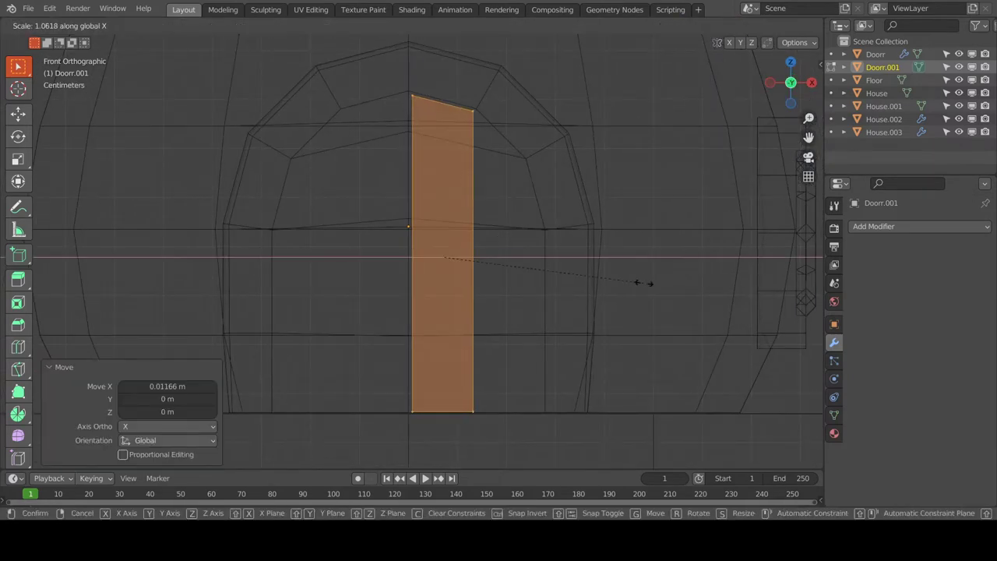
pyautogui.press('Escape')
pyautogui.hotkey('ctrl', 'z')
pyautogui.click(585, 267)
# Reshape the arch's top corner and move the door frame's side face inward
pyautogui.moveTo(470, 84); pyautogui.dragTo(568, 116)
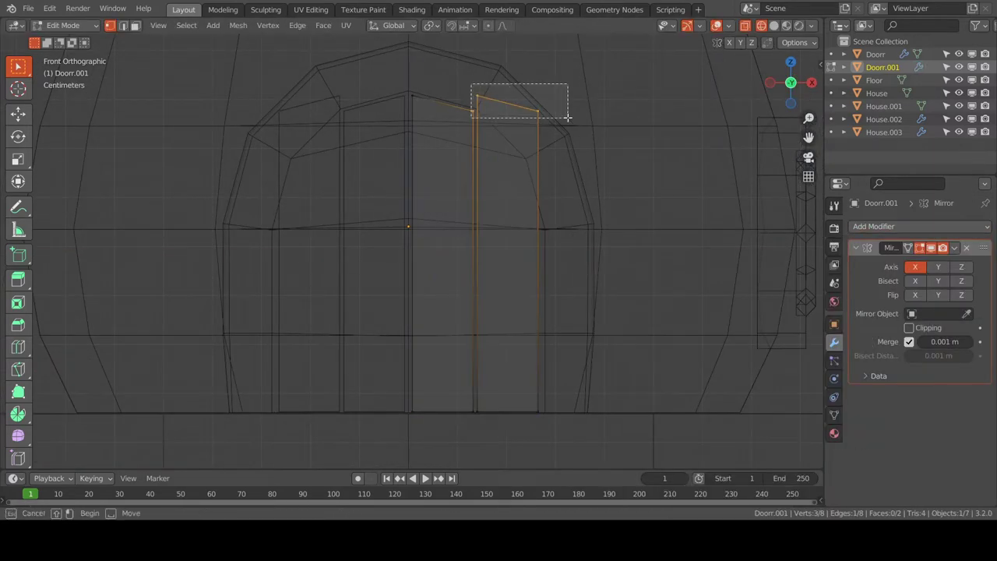
pyautogui.press('x')
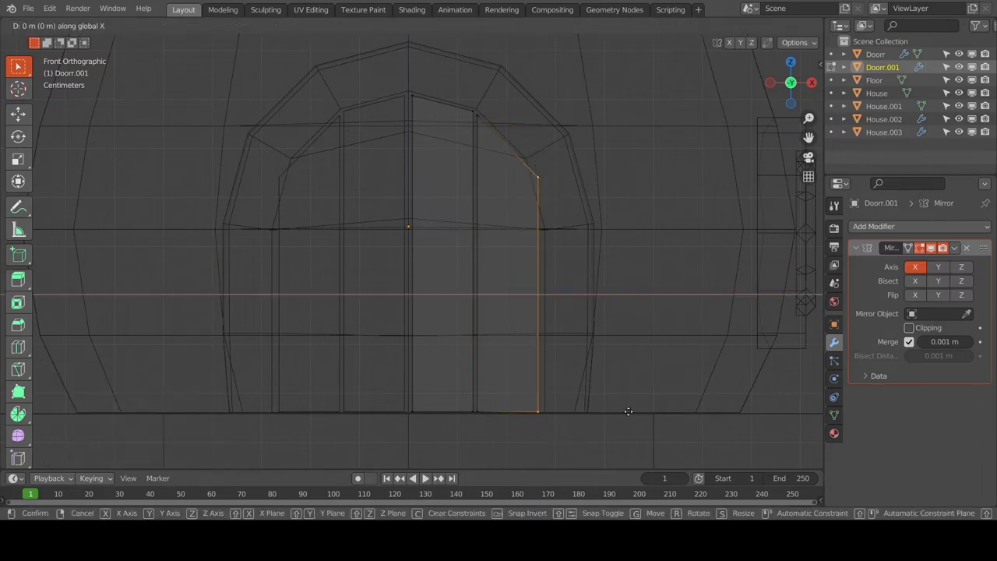
pyautogui.moveTo(500, 285); pyautogui.dragTo(462, 334, button='middle')
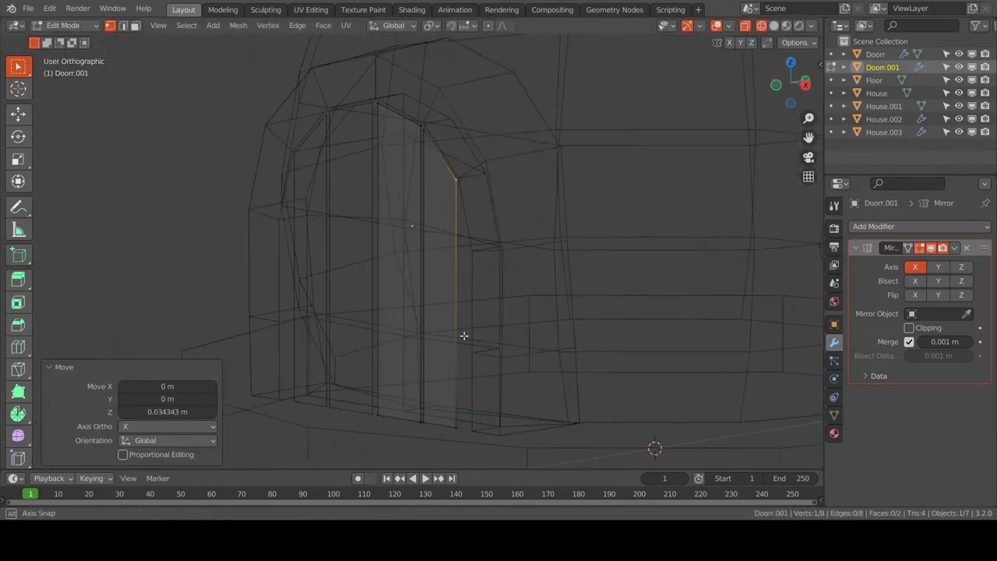
pyautogui.hotkey('shift', 'z')
pyautogui.moveTo(552, 285); pyautogui.dragTo(535, 292, button='middle')
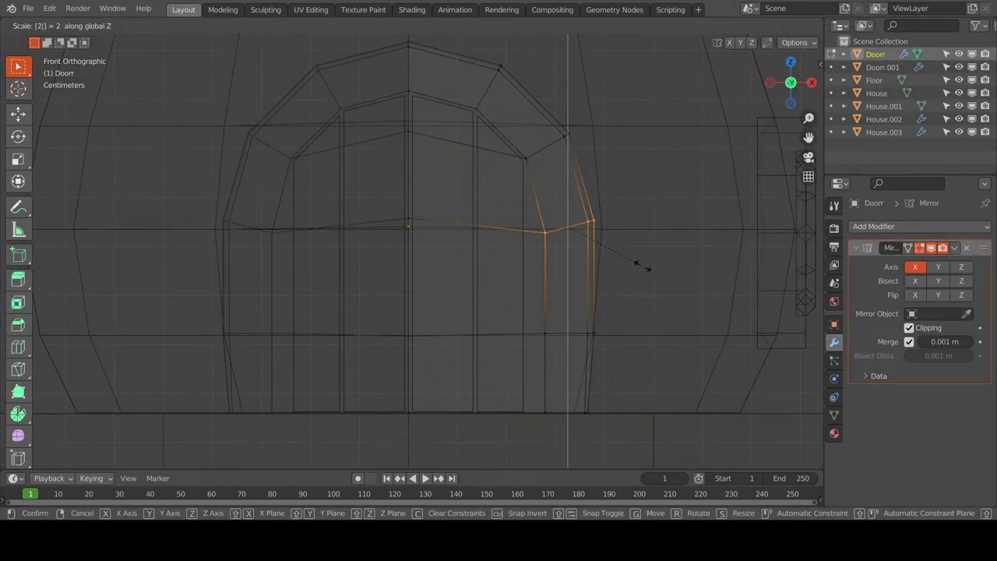
pyautogui.click(538, 400)
pyautogui.hotkey('shift', 'z')
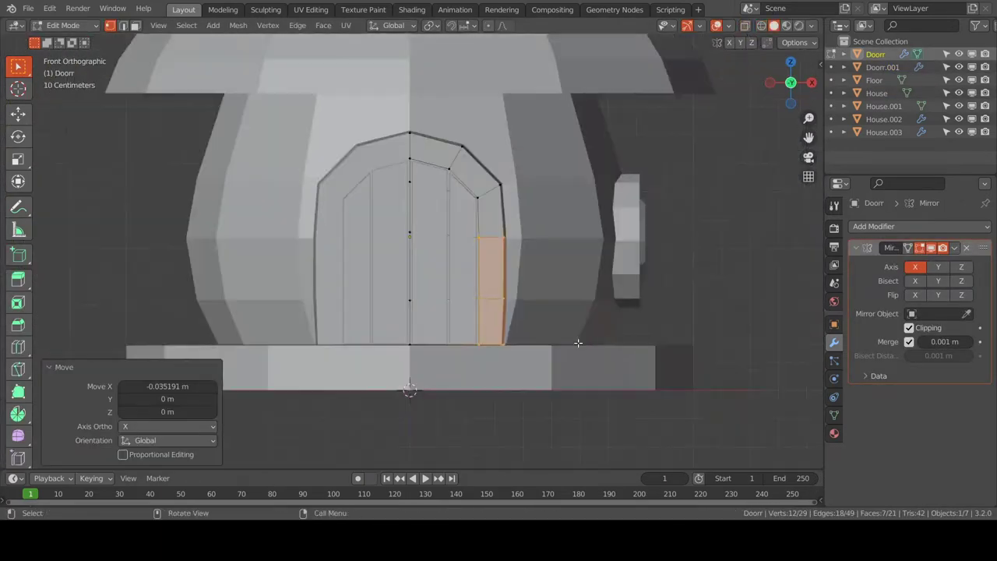
pyautogui.moveTo(537, 400); pyautogui.dragTo(466, 371, button='middle')
# Switch to the plank door Doorr.001 in front view and select its top vertices
pyautogui.hotkey('alt', 'q')
pyautogui.press('KP_Decimal')
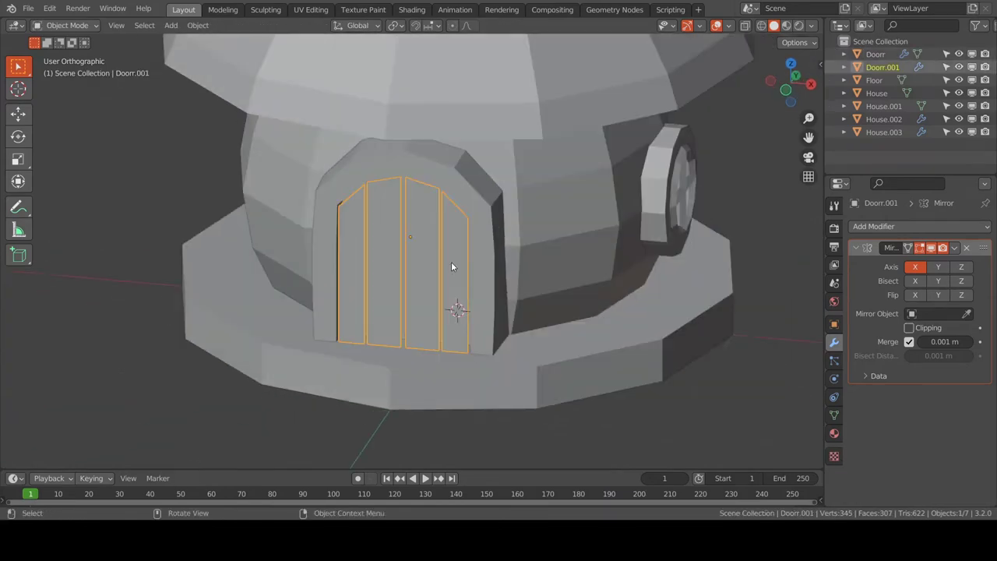
pyautogui.press('KP_1')
pyautogui.hotkey('shift', 'z')
pyautogui.moveTo(409, 58); pyautogui.dragTo(430, 453)
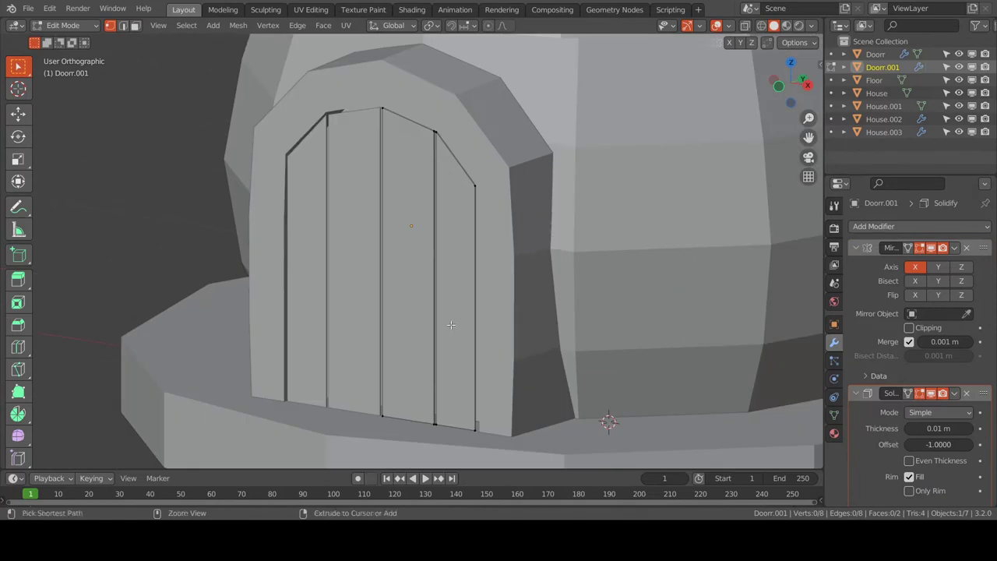
# Apply the door's rotation and scale, then review the whole mushroom house
pyautogui.press('Tab')
pyautogui.hotkey('ctrl', 'a')
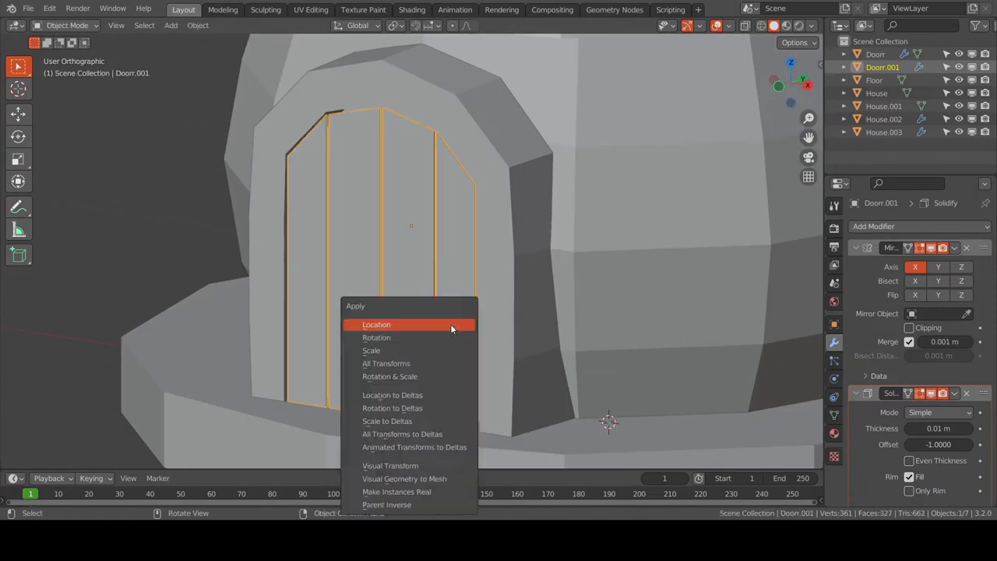
pyautogui.click(450, 324)
pyautogui.scroll(-3, 512, 278)
pyautogui.moveTo(513, 278)
pyautogui.mouseDown(button='middle')
pyautogui.moveTo(435, 298)
pyautogui.moveTo(431, 349)
pyautogui.moveTo(525, 340)
pyautogui.mouseUp(button='middle')
pyautogui.press('Tab')
pyautogui.press('Tab')
pyautogui.scroll(-2, 185, 240)
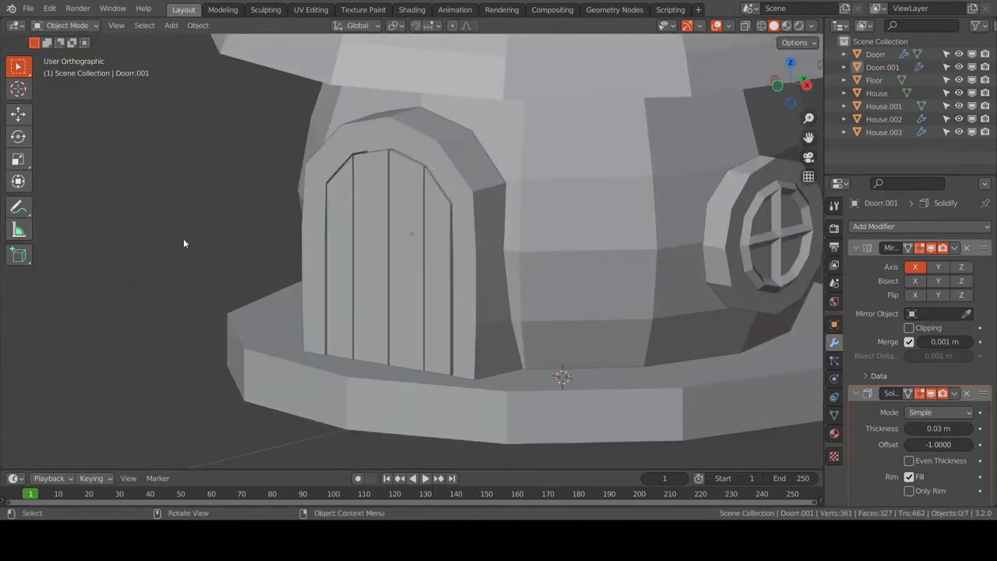
pyautogui.scroll(-3, 325, 274)
pyautogui.moveTo(325, 273); pyautogui.dragTo(390, 289, button='middle')
pyautogui.scroll(2, 436, 341)
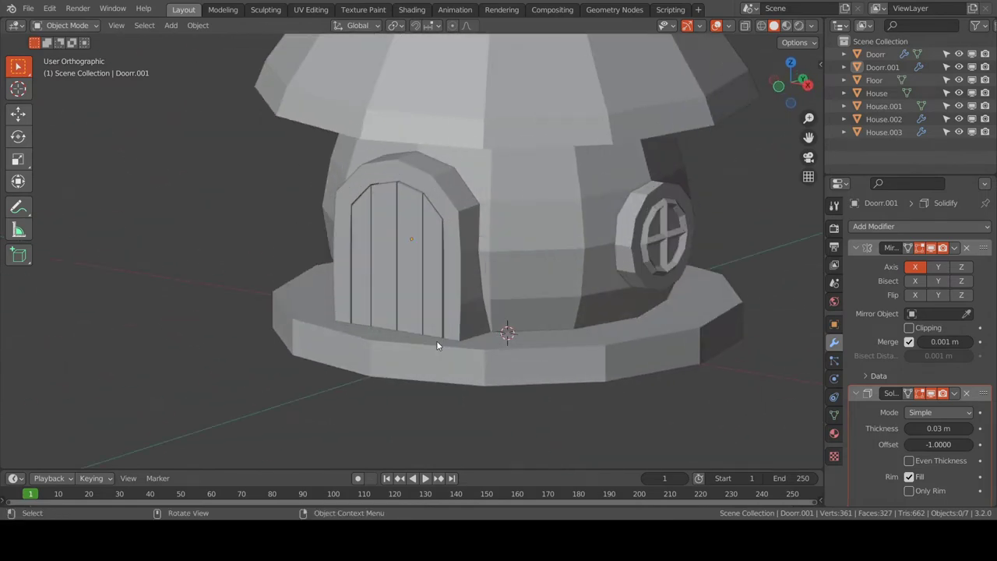
pyautogui.scroll(2, 436, 340)
# Add a UV sphere with 12 segments
pyautogui.hotkey('shift', 'a')
pyautogui.click(505, 296)
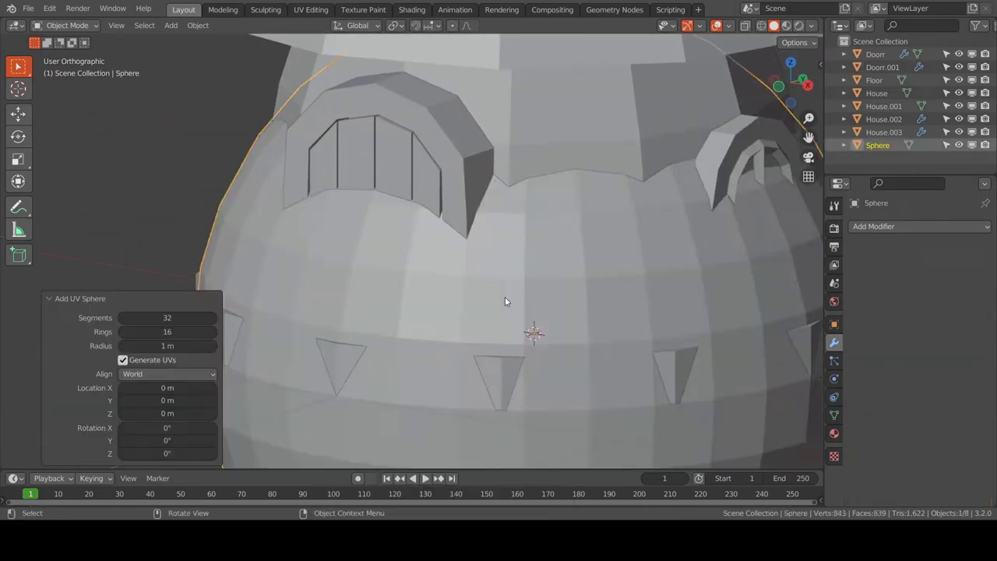
pyautogui.press('r')
pyautogui.press('Escape')
pyautogui.click(200, 317)
pyautogui.write('12')
pyautogui.press('Return')
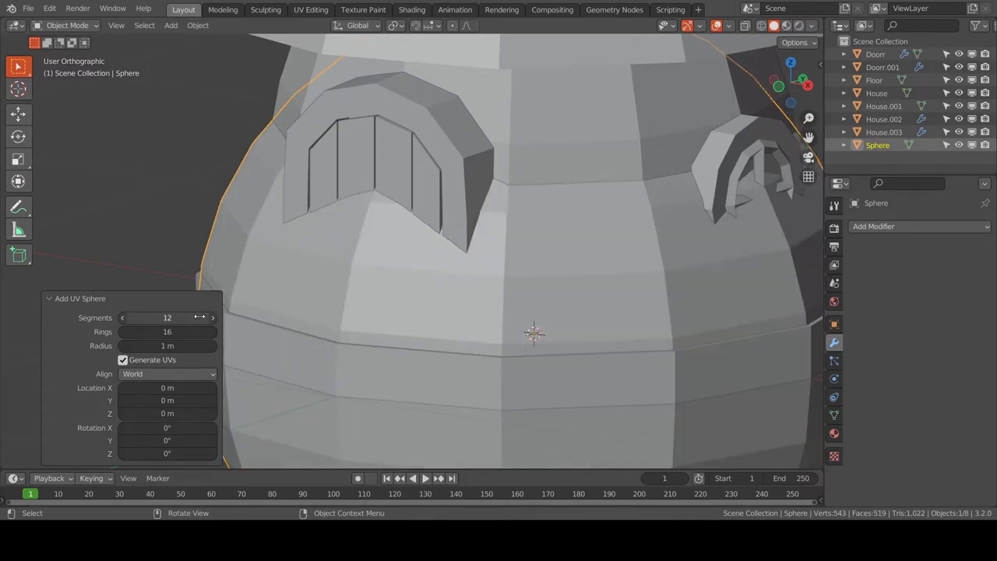
# Rotate the sphere 90° on X, shrink it to 0.279 and place it on the door as a knob
pyautogui.press('s')
pyautogui.scroll(-5, 391, 241)
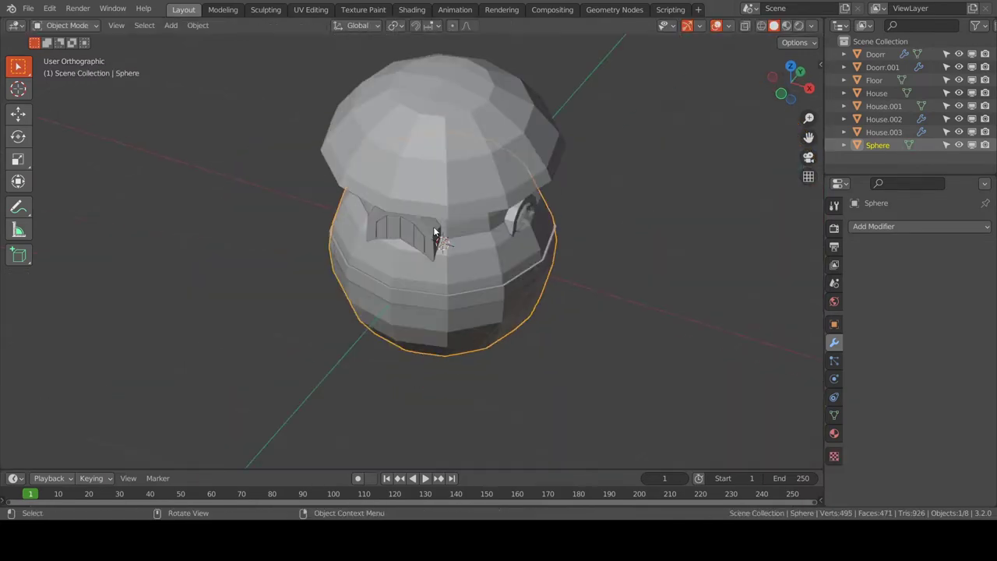
pyautogui.write('rx90')
pyautogui.press('Return')
pyautogui.press('s')
pyautogui.press('KP_1')
pyautogui.scroll(2, 411, 285)
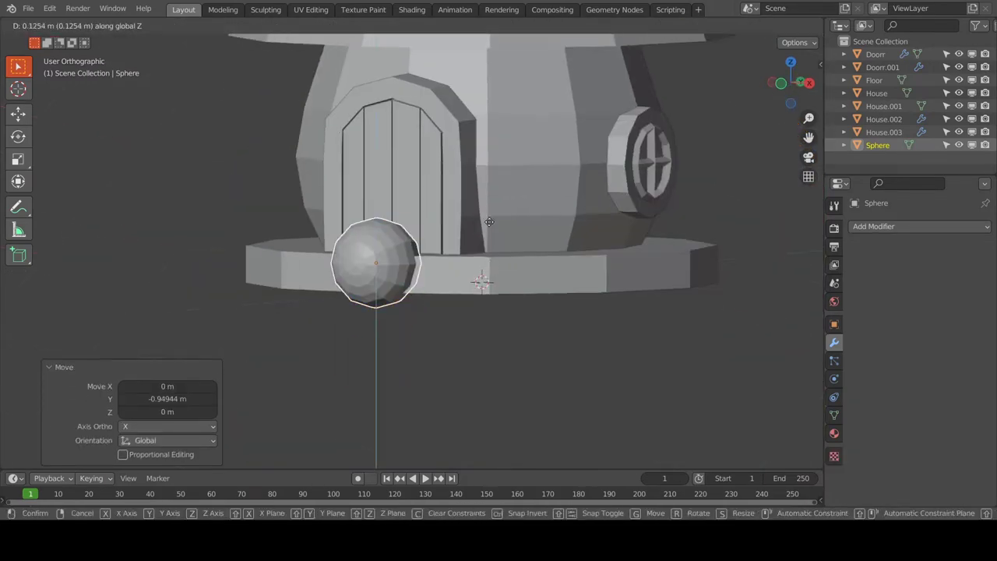
pyautogui.press('s')
pyautogui.click(468, 267)
pyautogui.scroll(3, 372, 267)
pyautogui.scroll(3, 546, 180)
pyautogui.press('KP_3')
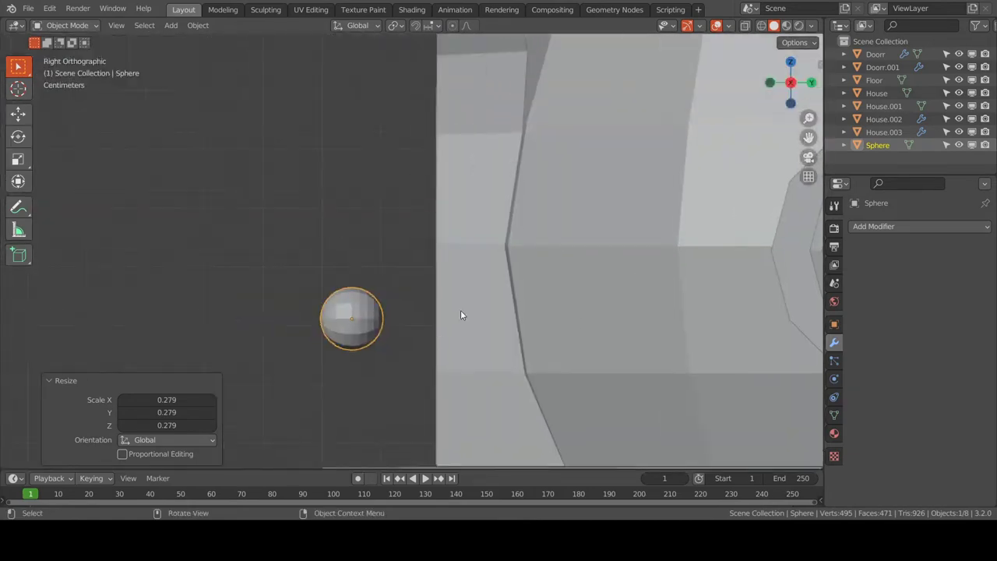
# Move the sphere knob against the door and shade the sphere and house body smooth
pyautogui.press('g')
pyautogui.rightClick(434, 282)
pyautogui.click(434, 283)
pyautogui.moveTo(433, 282); pyautogui.dragTo(480, 278, button='middle')
pyautogui.click(480, 278)
pyautogui.rightClick(582, 241)
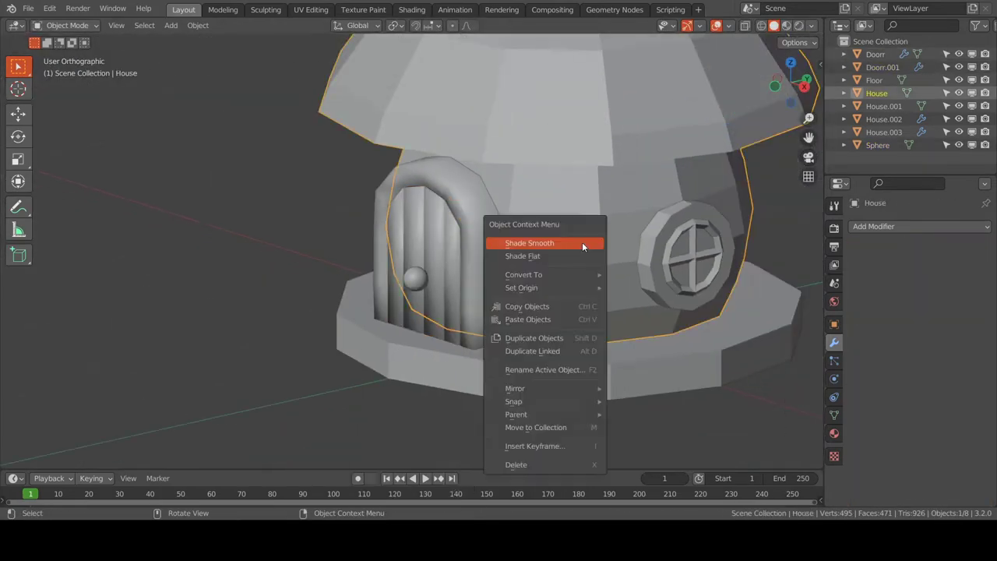
pyautogui.click(582, 241)
# Add a Bevel modifier to the door frame
pyautogui.moveTo(582, 241); pyautogui.dragTo(476, 238, button='middle')
pyautogui.click(501, 226)
pyautogui.press('Tab')
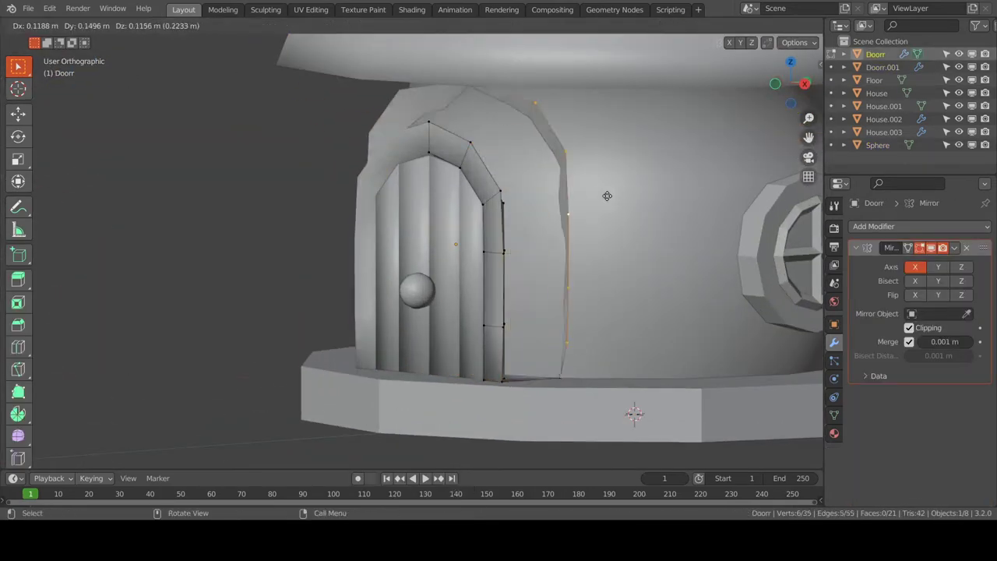
pyautogui.press('Tab')
pyautogui.click(919, 226)
pyautogui.click(739, 282)
pyautogui.press('Tab')
pyautogui.scroll(-2, 935, 390)
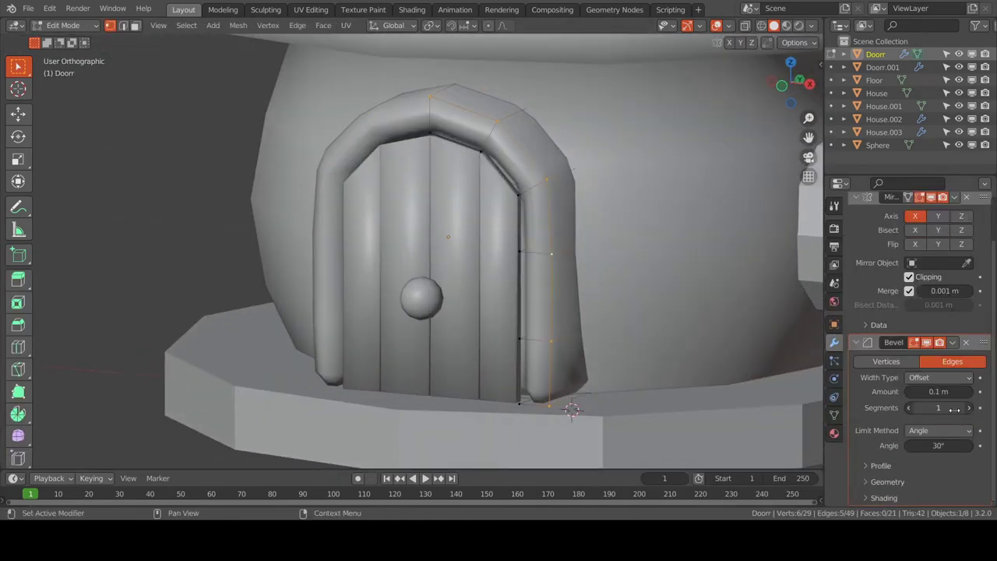
pyautogui.press('Tab')
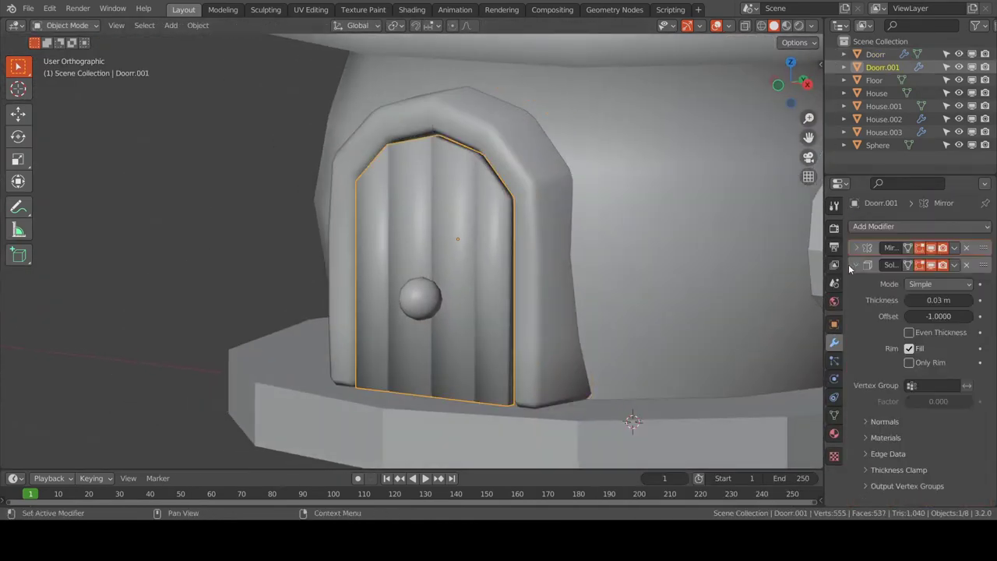
pyautogui.click(856, 265)
pyautogui.press('Tab')
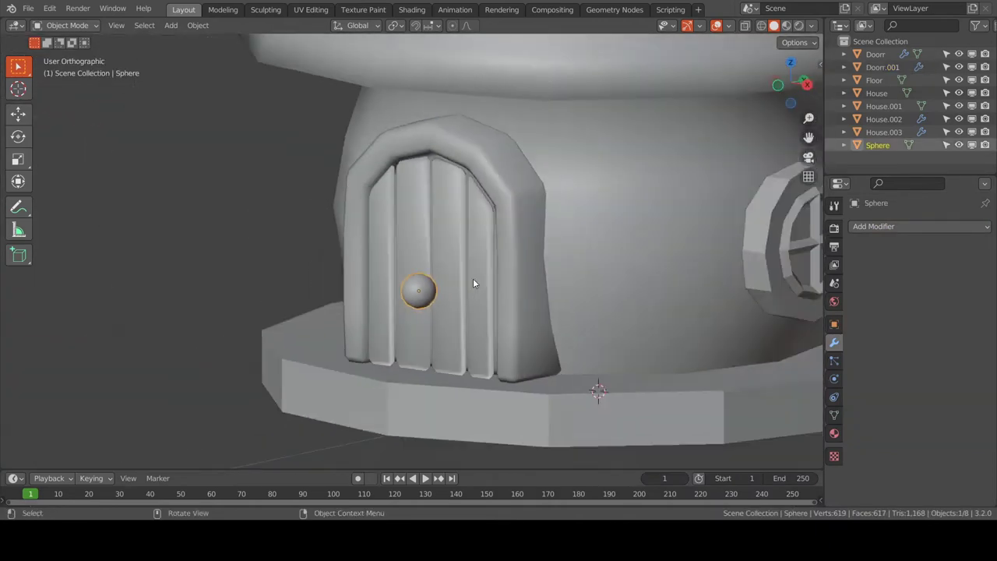
# Adjust the house body's Bevel modifier settings
pyautogui.click(541, 283)
pyautogui.doubleClick(938, 297)
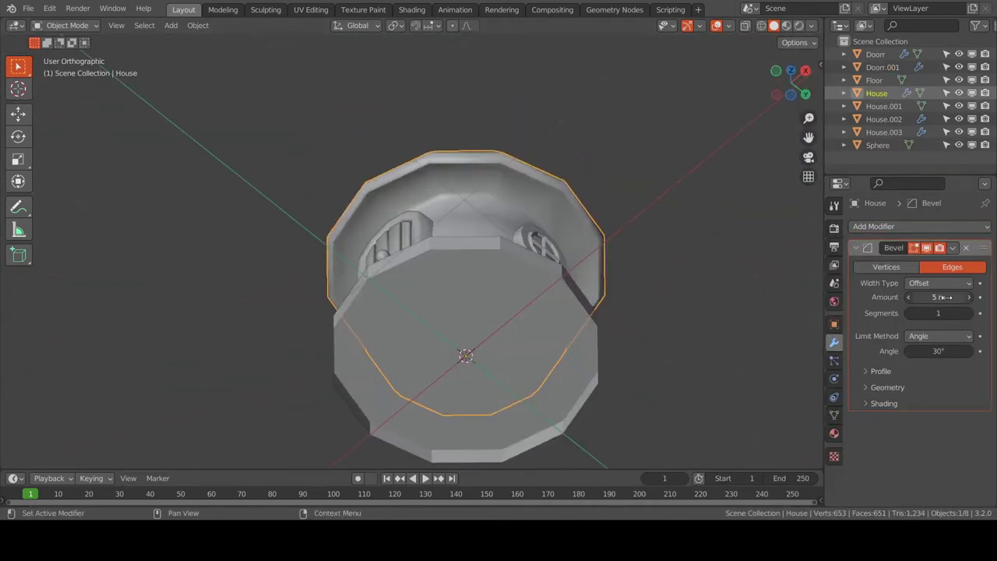
pyautogui.write('5')
pyautogui.write('80')
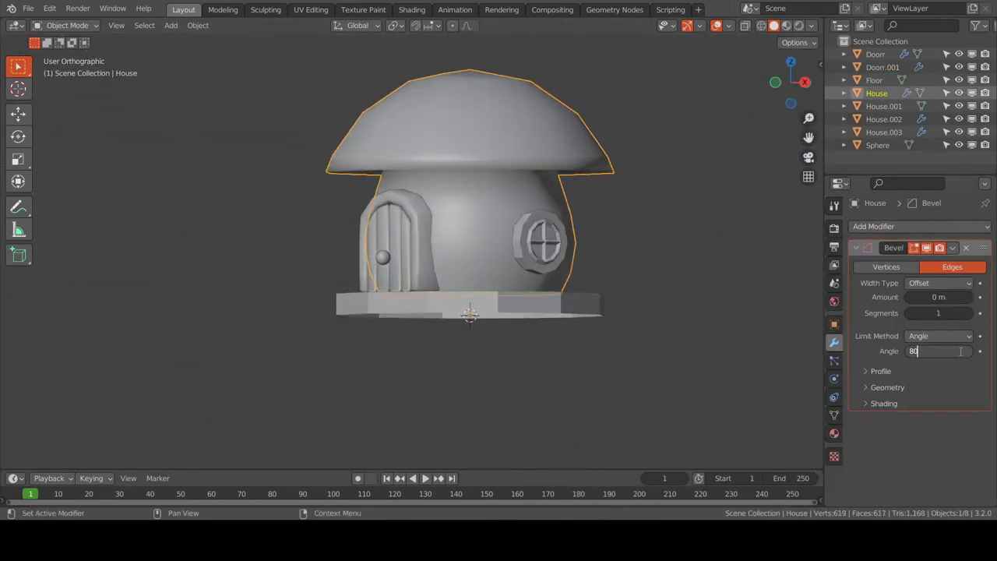
pyautogui.press('Return')
pyautogui.scroll(5, 503, 132)
# Give the round window a 0.05 m Bevel modifier working on vertices
pyautogui.moveTo(503, 131); pyautogui.dragTo(634, 164, button='middle')
pyautogui.click(627, 233)
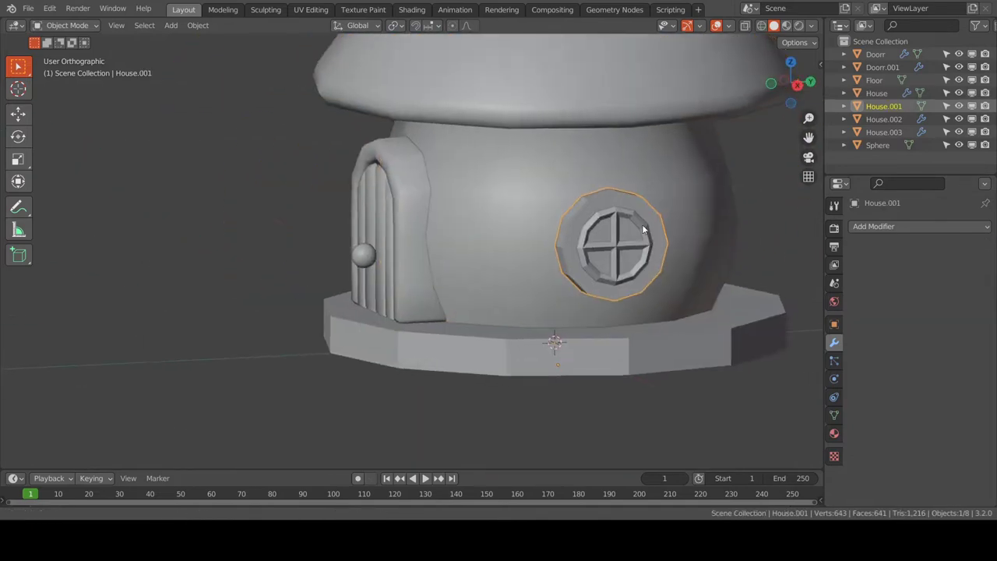
pyautogui.click(919, 226)
pyautogui.click(740, 275)
pyautogui.moveTo(740, 275); pyautogui.dragTo(638, 296, button='middle')
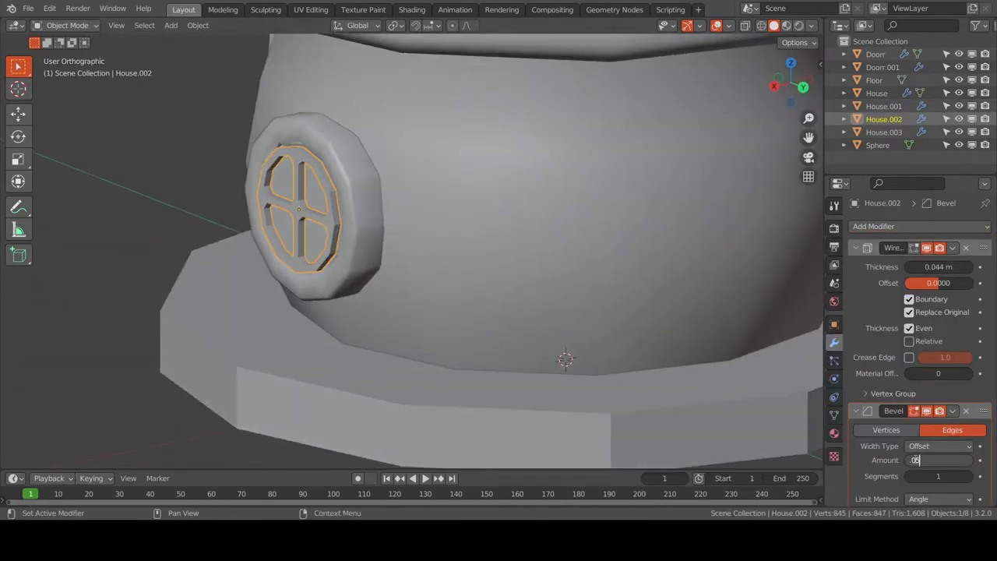
pyautogui.press('Return')
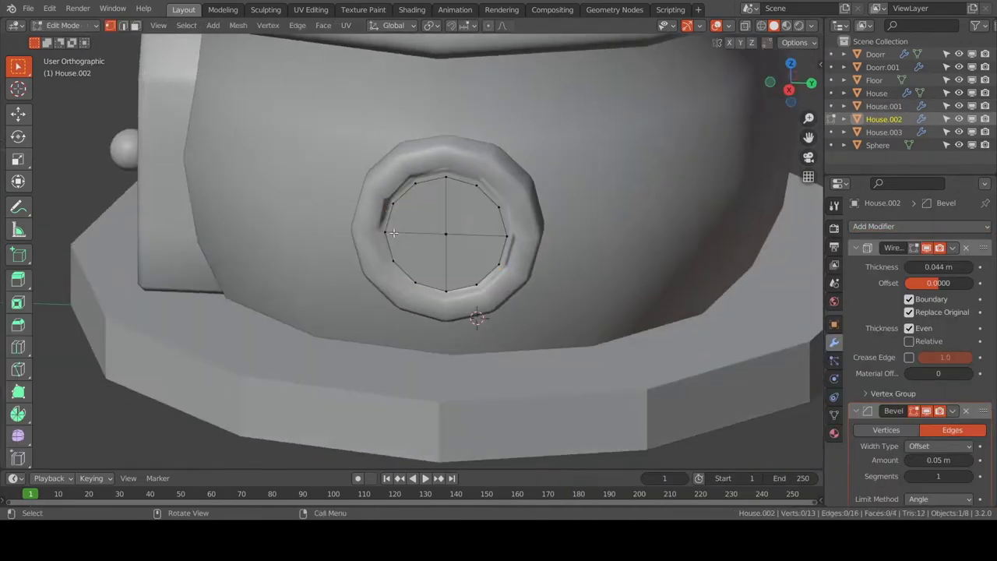
pyautogui.click(885, 430)
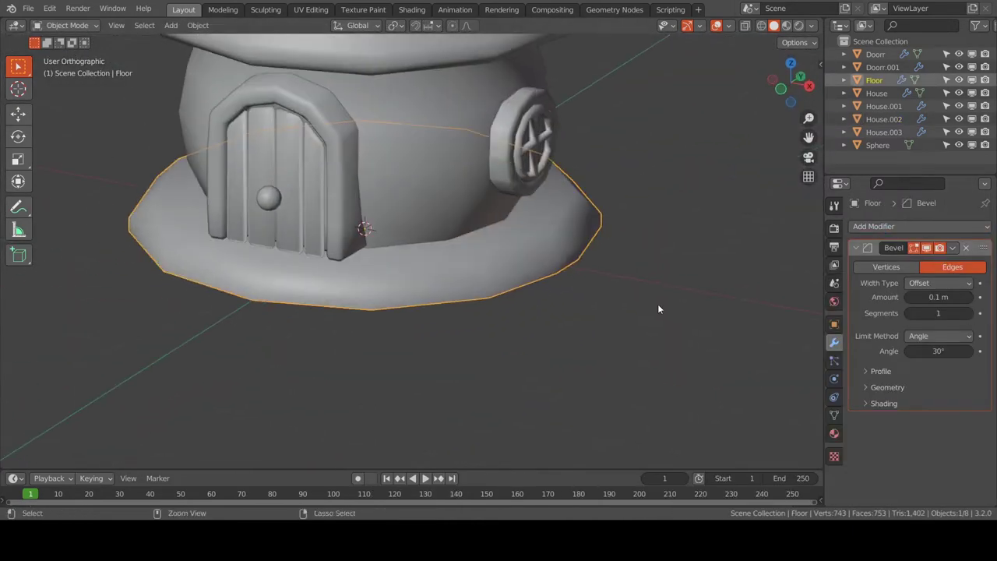
# Apply the floor's rotation and scale, then add a loop cut to the floor mesh
pyautogui.hotkey('ctrl', 'a')
pyautogui.click(634, 303)
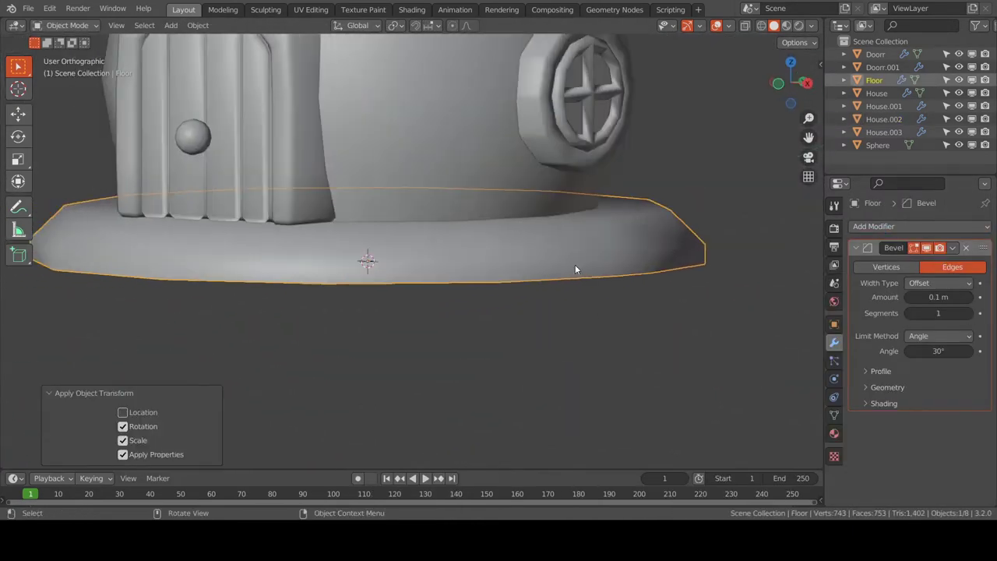
pyautogui.press('Tab')
pyautogui.press('i')
pyautogui.click(723, 236)
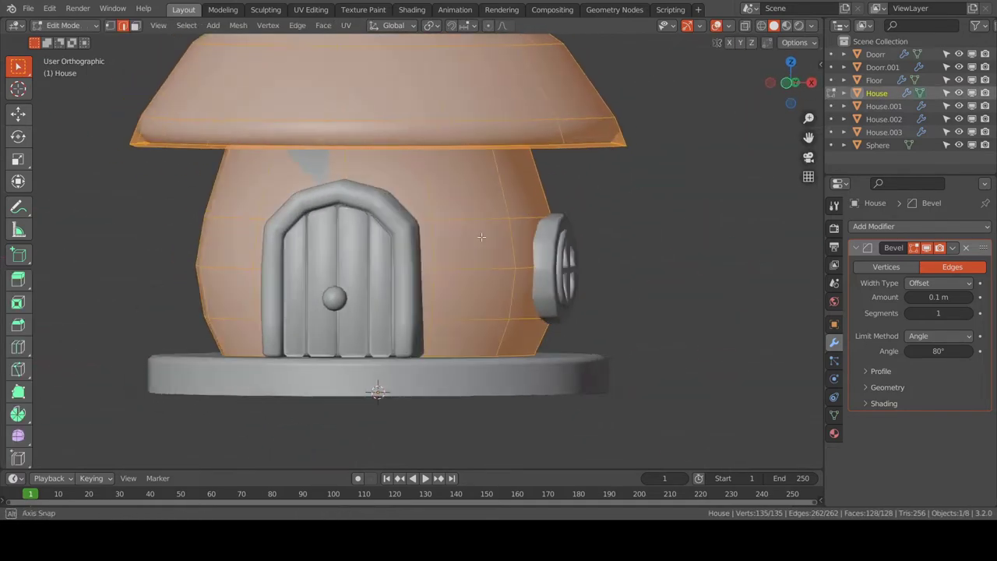
# Bevel house edges selected by similar face angle, then scale the door parts down slightly
pyautogui.click(186, 25)
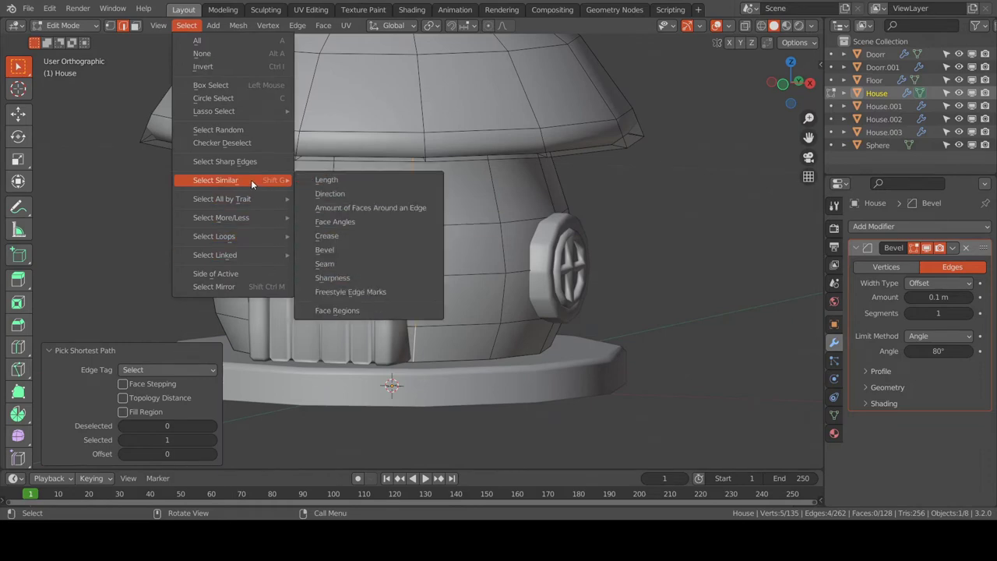
pyautogui.click(343, 225)
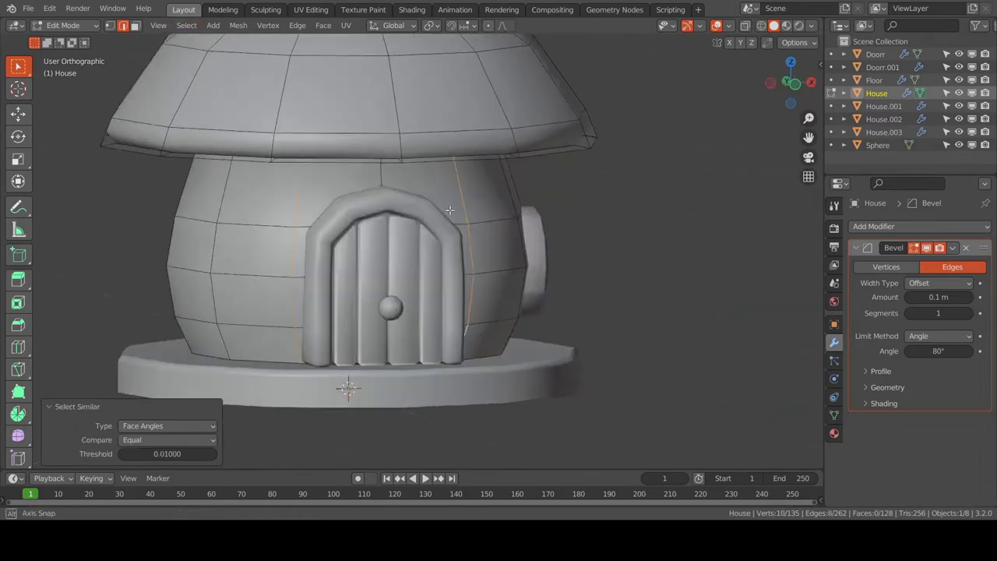
pyautogui.moveTo(450, 209)
pyautogui.mouseDown(button='middle')
pyautogui.moveTo(498, 311)
pyautogui.moveTo(590, 338)
pyautogui.moveTo(695, 335)
pyautogui.moveTo(366, 291)
pyautogui.moveTo(741, 357)
pyautogui.mouseUp(button='middle')
pyautogui.keyDown('ctrl'); pyautogui.click(498, 312); pyautogui.keyUp('ctrl')
pyautogui.click(702, 337)
pyautogui.hotkey('ctrl', 'z')
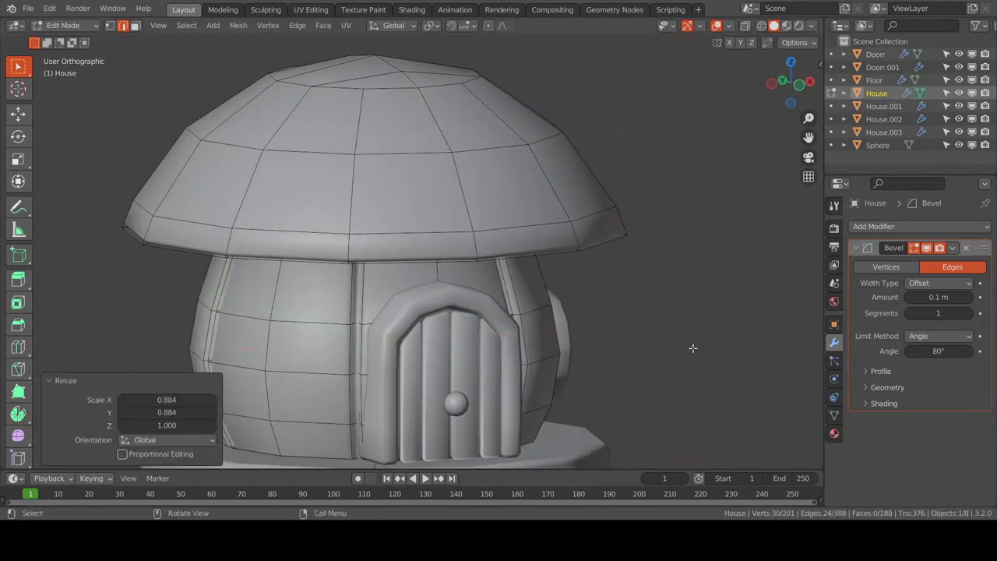
pyautogui.scroll(5, 692, 345)
pyautogui.hotkey('ctrl', 'b')
pyautogui.click(381, 241)
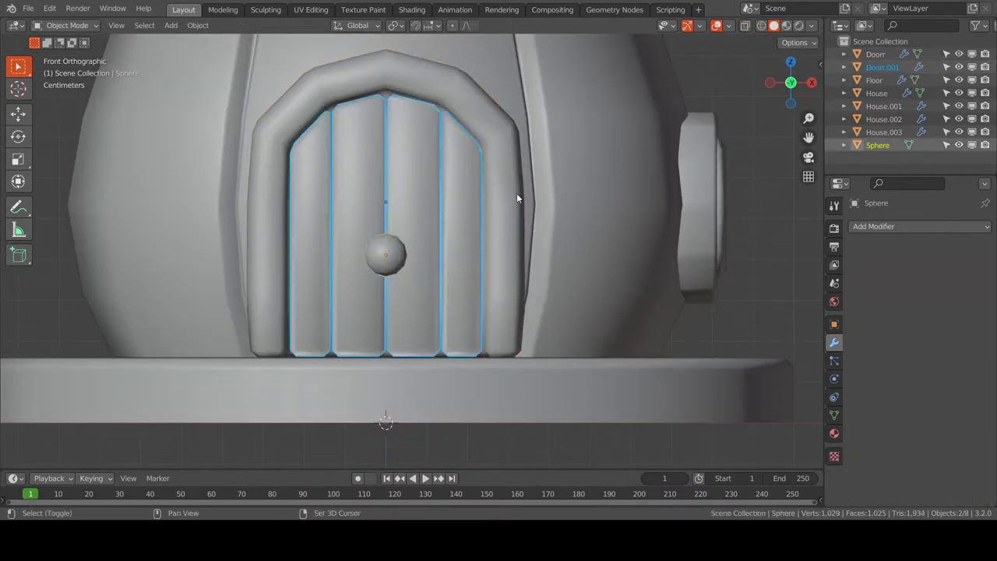
pyautogui.press('s')
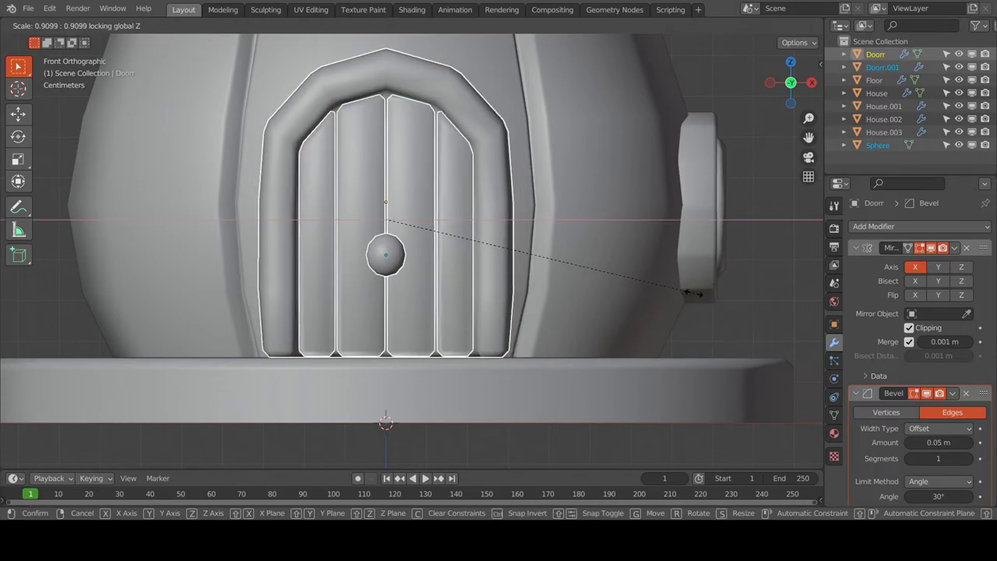
pyautogui.click(711, 289)
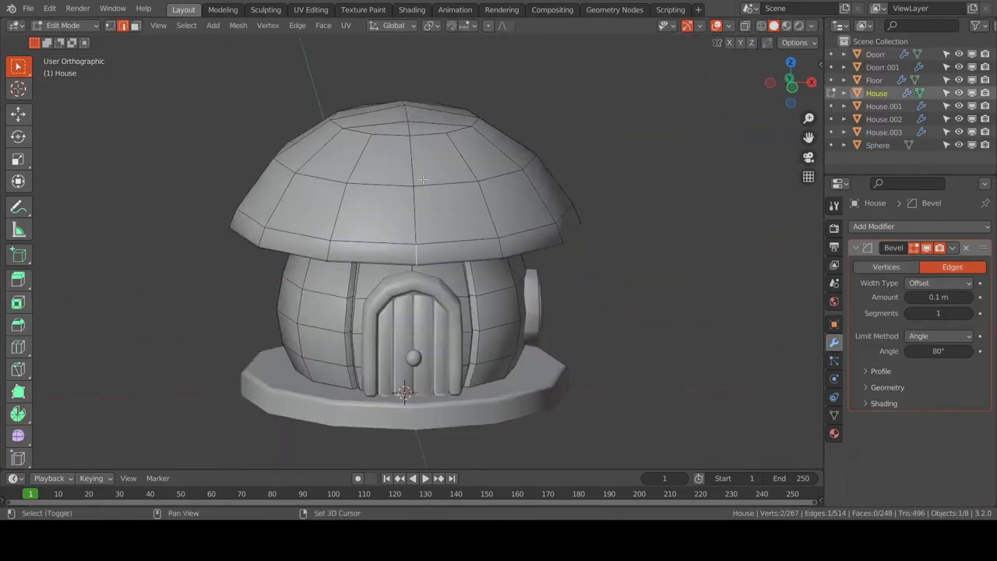
# Select the roof edge loops and scale them along Y
pyautogui.moveTo(494, 281); pyautogui.dragTo(420, 184, button='middle')
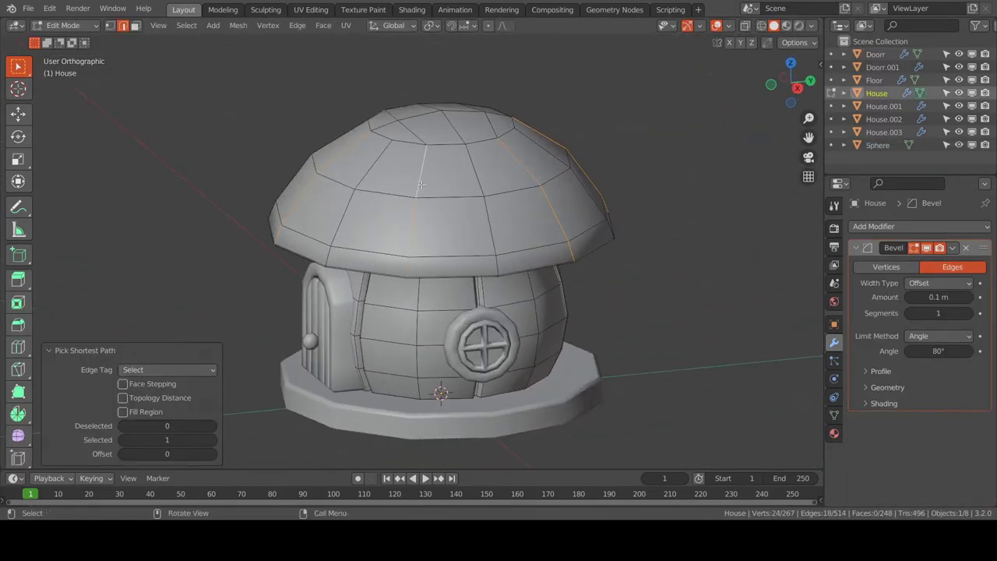
pyautogui.moveTo(407, 265); pyautogui.dragTo(377, 169, button='middle')
pyautogui.keyDown('ctrl'); pyautogui.click(364, 264); pyautogui.keyUp('ctrl')
pyautogui.moveTo(364, 265); pyautogui.dragTo(399, 179, button='middle')
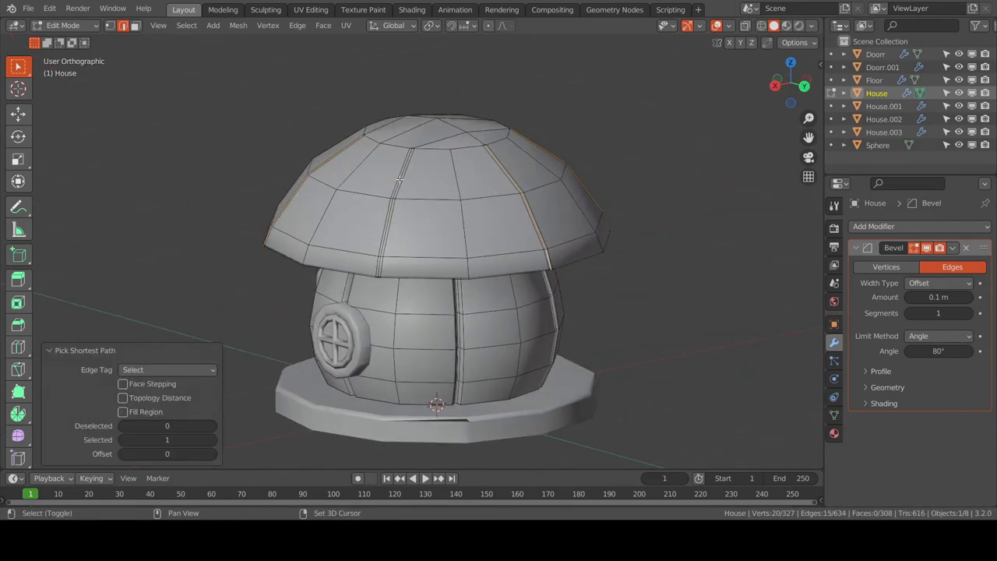
pyautogui.scroll(5, 628, 285)
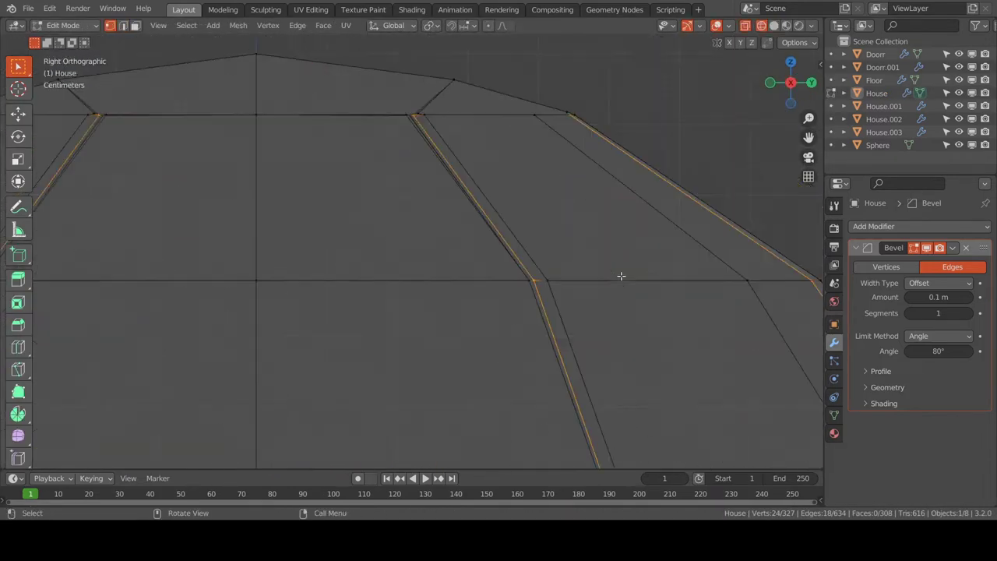
pyautogui.press('KP_7')
pyautogui.scroll(3, 712, 213)
pyautogui.keyDown('ctrl'); pyautogui.click(633, 205); pyautogui.keyUp('ctrl')
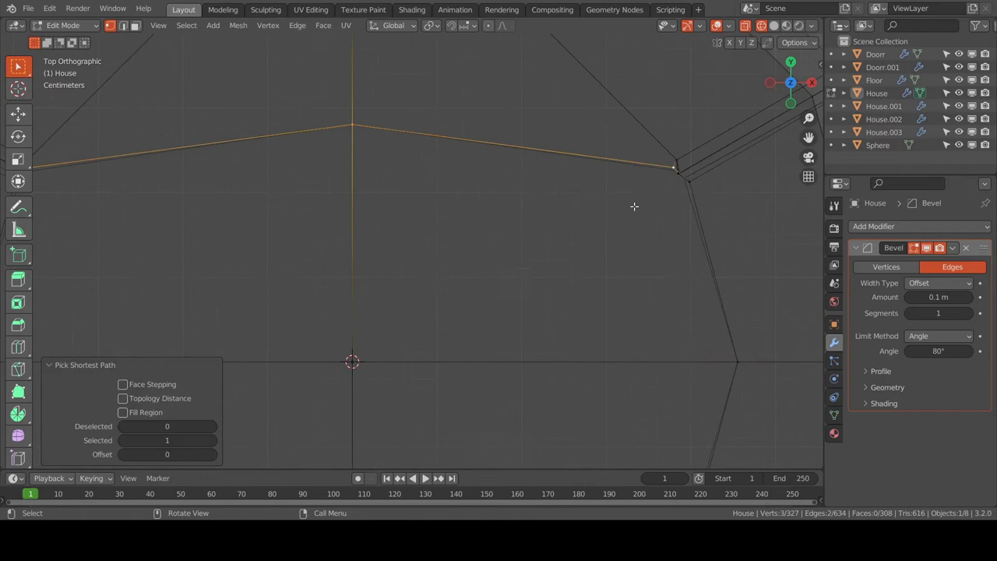
pyautogui.keyDown('ctrl'); pyautogui.click(574, 304); pyautogui.keyUp('ctrl')
pyautogui.scroll(-4, 584, 288)
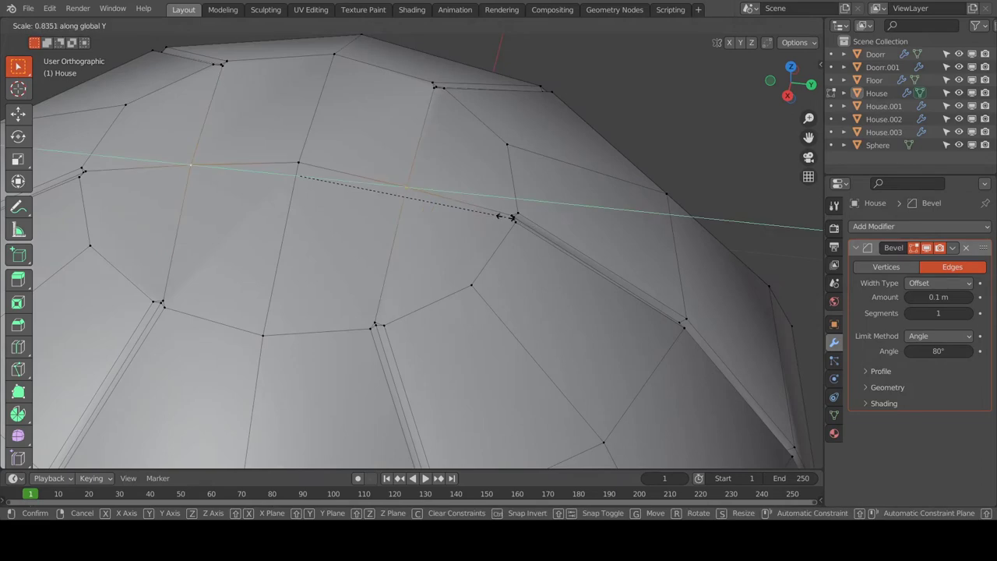
pyautogui.click(504, 219)
pyautogui.press('KP_3')
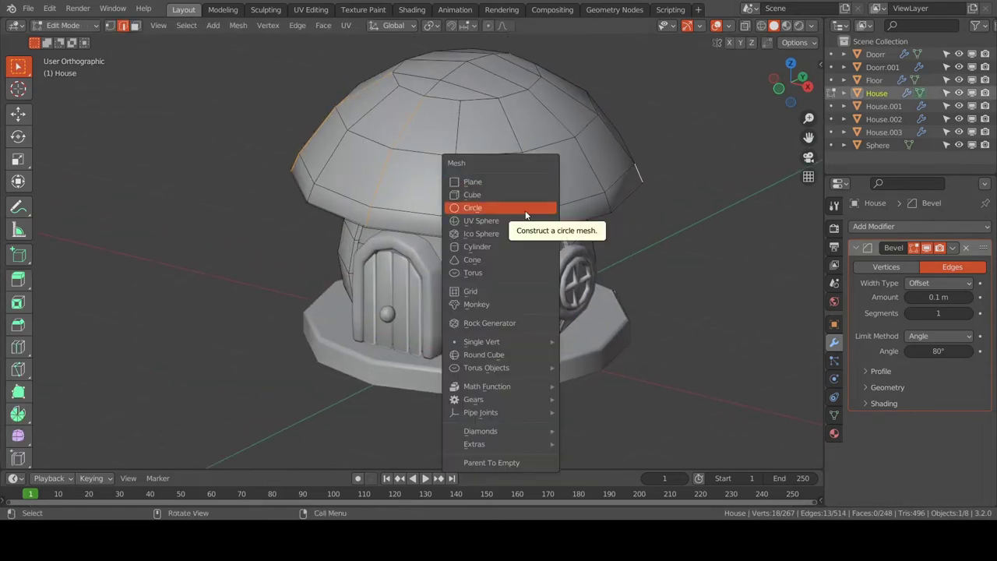
# Add a UV sphere and rotate it about Y to form a flattened spot on the roof
pyautogui.click(520, 221)
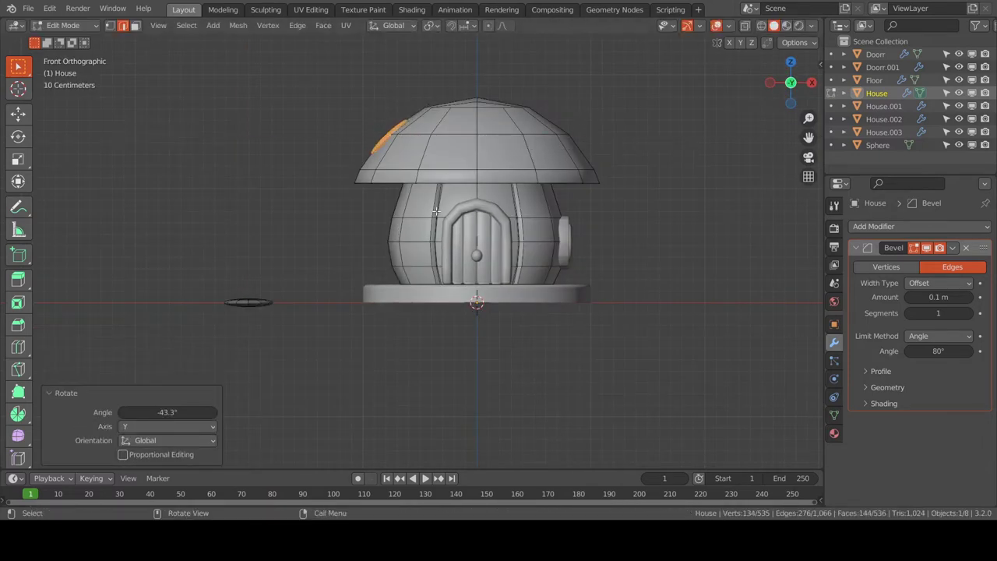
pyautogui.press('r')
pyautogui.press('y')
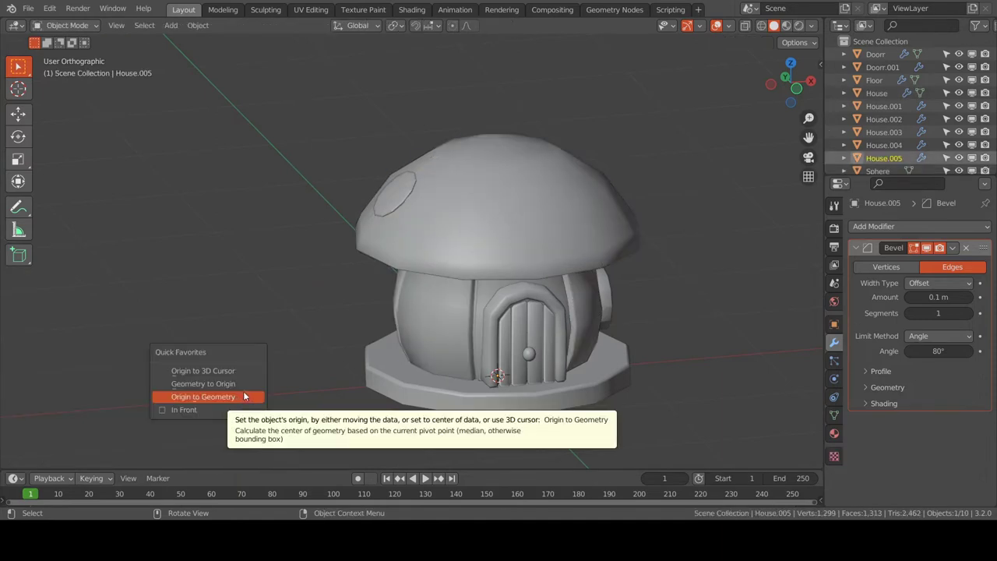
# Set the spot's origin to its geometry, then duplicate, scale and raise a copy on the roof
pyautogui.click(246, 384)
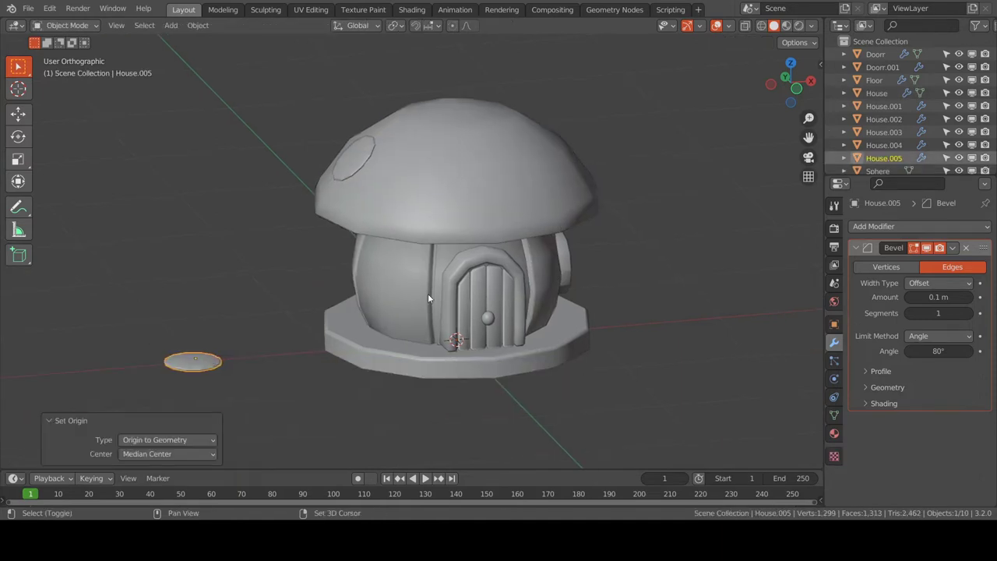
pyautogui.hotkey('shift', 'd')
pyautogui.click(386, 122)
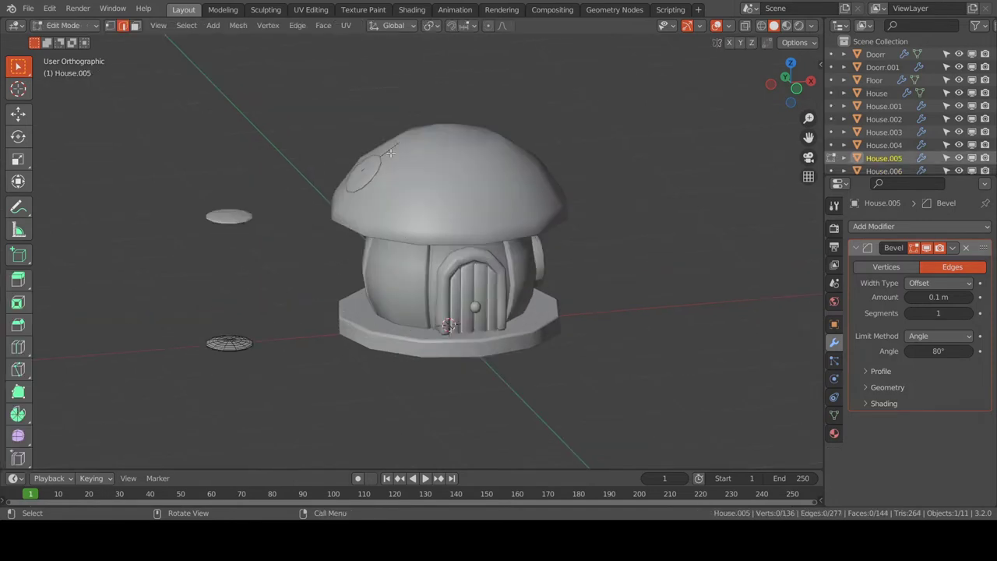
pyautogui.press('Tab')
pyautogui.press('KP_1')
pyautogui.press('s')
pyautogui.press('KP_7')
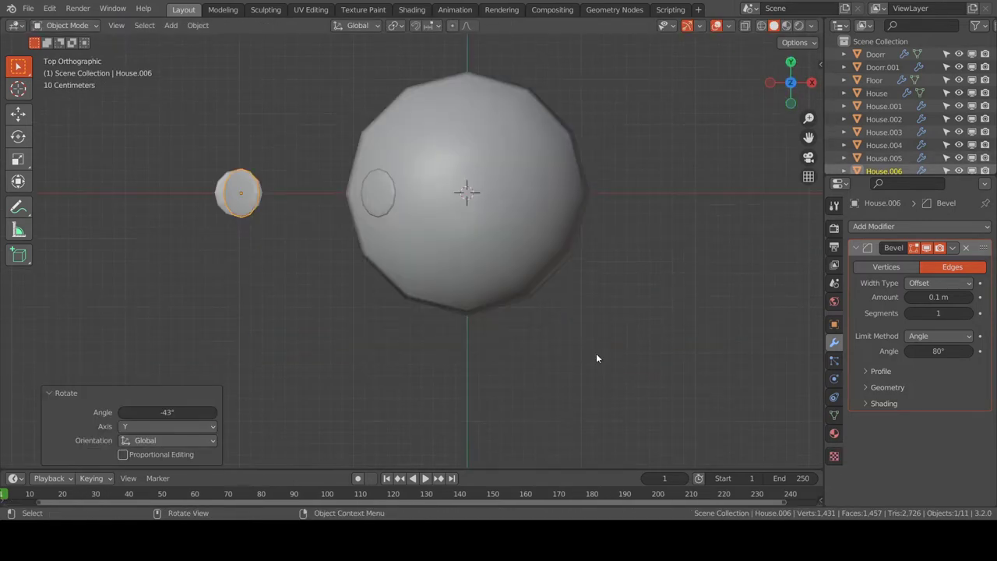
pyautogui.press('KP_1')
pyautogui.press('g')
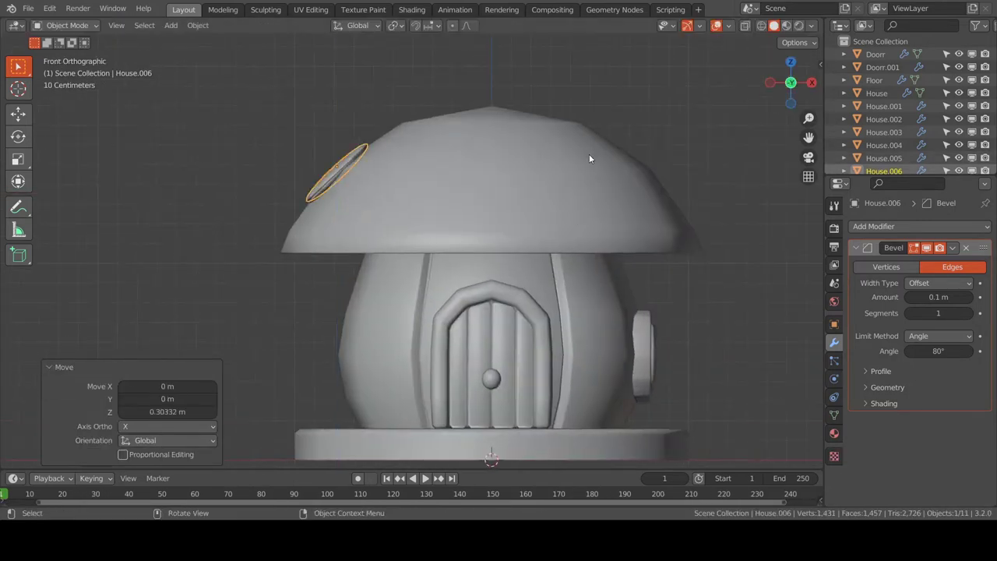
# Set the spot's origin to the 3D cursor and copy it around the roof with 90° and 30° turns
pyautogui.hotkey('ctrl', 'alt', 'shift', 'c')
pyautogui.click(585, 144)
pyautogui.write('rz90')
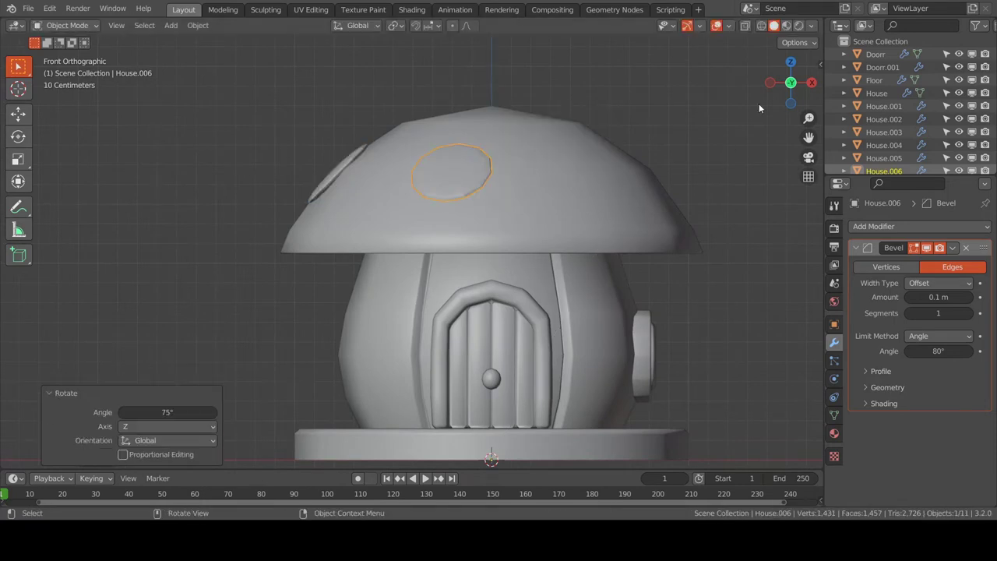
pyautogui.press('KP_7')
pyautogui.hotkey('shift', 'd')
pyautogui.write('r30')
pyautogui.press('Return')
pyautogui.press('KP_3')
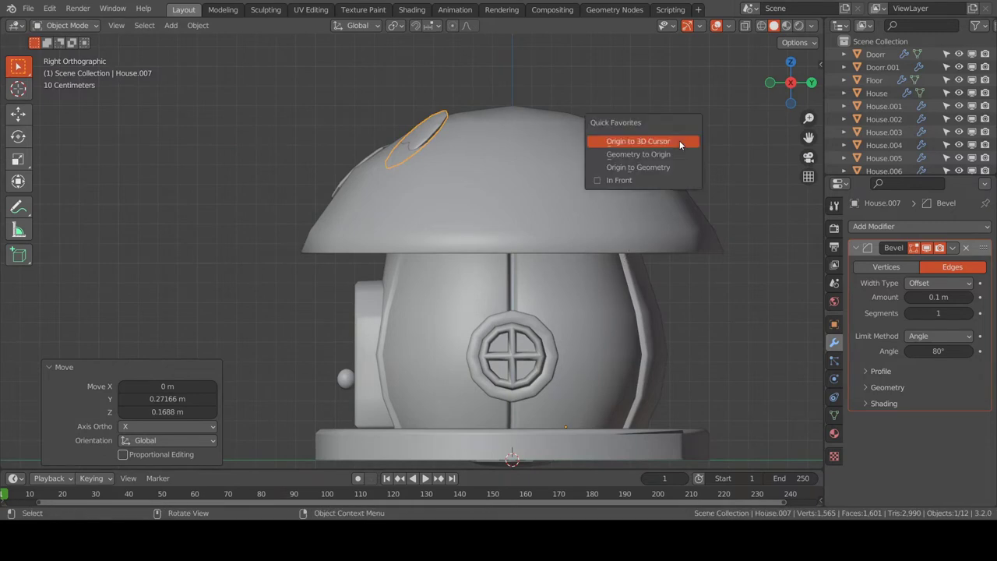
pyautogui.click(667, 178)
# Undo the recent spot copies while orbiting around the roof
pyautogui.moveTo(595, 202)
pyautogui.mouseDown(button='middle')
pyautogui.moveTo(658, 295)
pyautogui.moveTo(667, 267)
pyautogui.mouseUp(button='middle')
pyautogui.hotkey('ctrl', 'z')
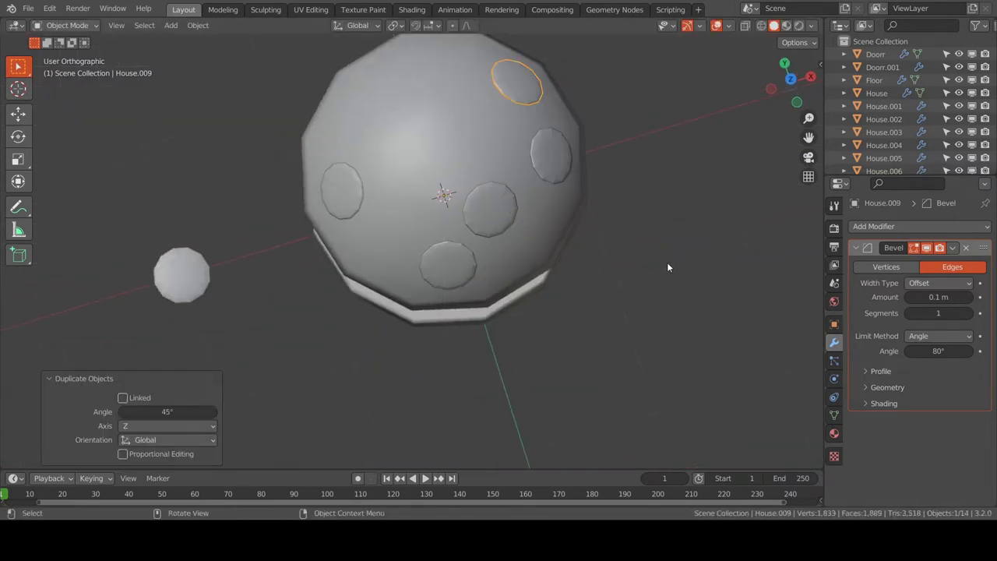
pyautogui.moveTo(670, 222); pyautogui.dragTo(494, 256, button='middle')
pyautogui.hotkey('ctrl', 'z')
pyautogui.scroll(-2, 517, 267)
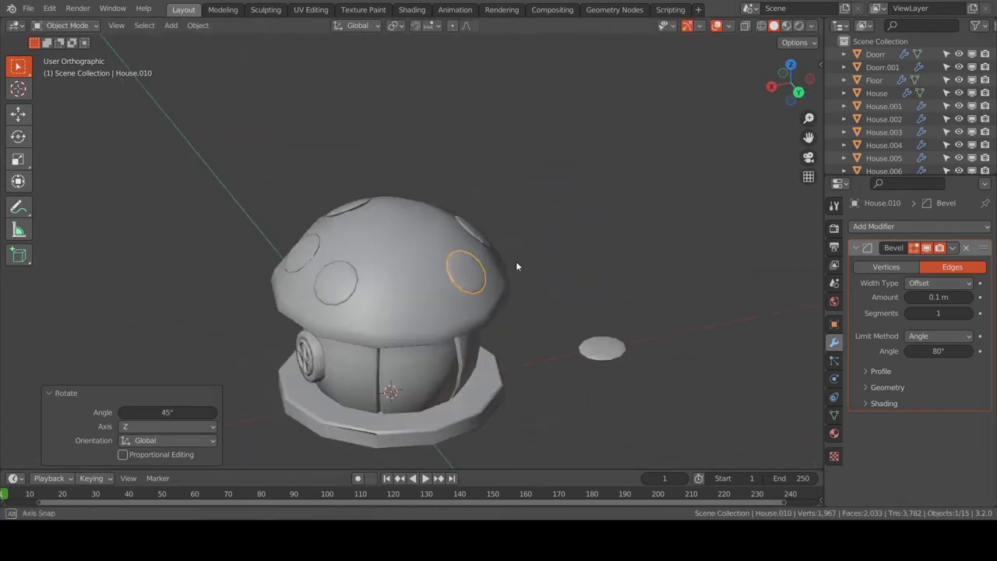
pyautogui.hotkey('ctrl', 'z')
pyautogui.scroll(3, 674, 300)
# Reset the spot's origin to the 3D cursor and duplicate it 130° around the roof
pyautogui.hotkey('ctrl', 'alt', 'shift', 'c')
pyautogui.click(641, 296)
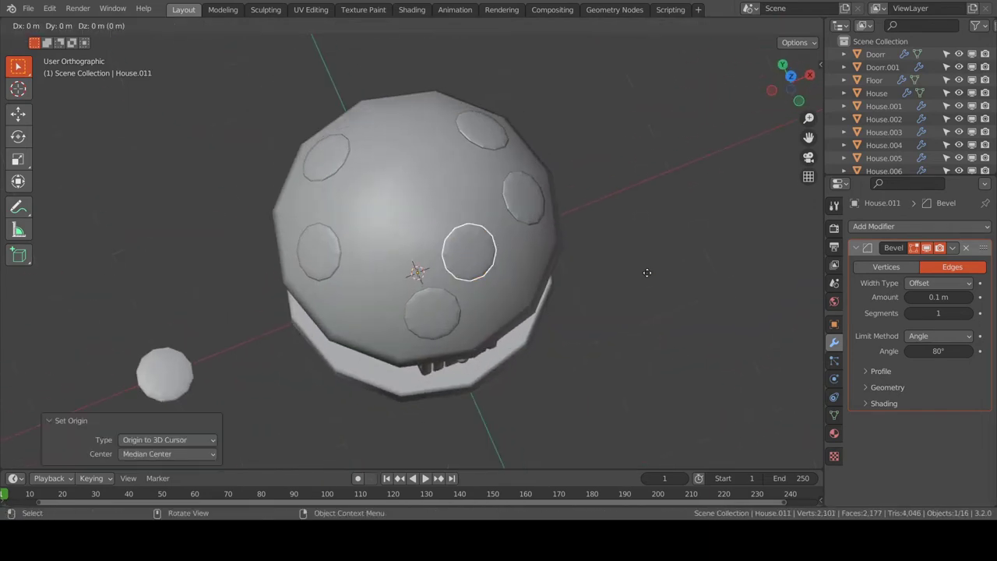
pyautogui.hotkey('shift', 'd')
pyautogui.write('rz130')
pyautogui.press('Return')
pyautogui.moveTo(645, 271)
pyautogui.mouseDown(button='middle')
pyautogui.moveTo(625, 317)
pyautogui.moveTo(500, 223)
pyautogui.moveTo(620, 274)
pyautogui.mouseUp(button='middle')
pyautogui.scroll(2, 620, 274)
pyautogui.hotkey('ctrl', 'z')
pyautogui.press('r')
pyautogui.press('z')
# Shrink another spot to about 0.595, nudge it upward and tilt it on the roof
pyautogui.click(471, 192)
pyautogui.moveTo(471, 191); pyautogui.dragTo(616, 294, button='middle')
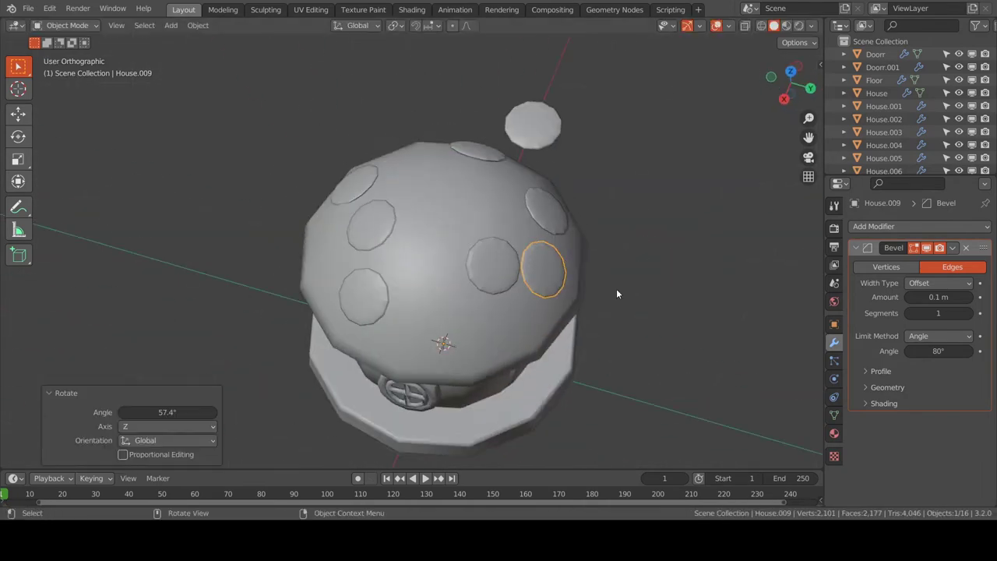
pyautogui.press('s')
pyautogui.press('z')
pyautogui.moveTo(647, 389)
pyautogui.mouseDown(button='middle')
pyautogui.moveTo(654, 220)
pyautogui.moveTo(472, 261)
pyautogui.mouseUp(button='middle')
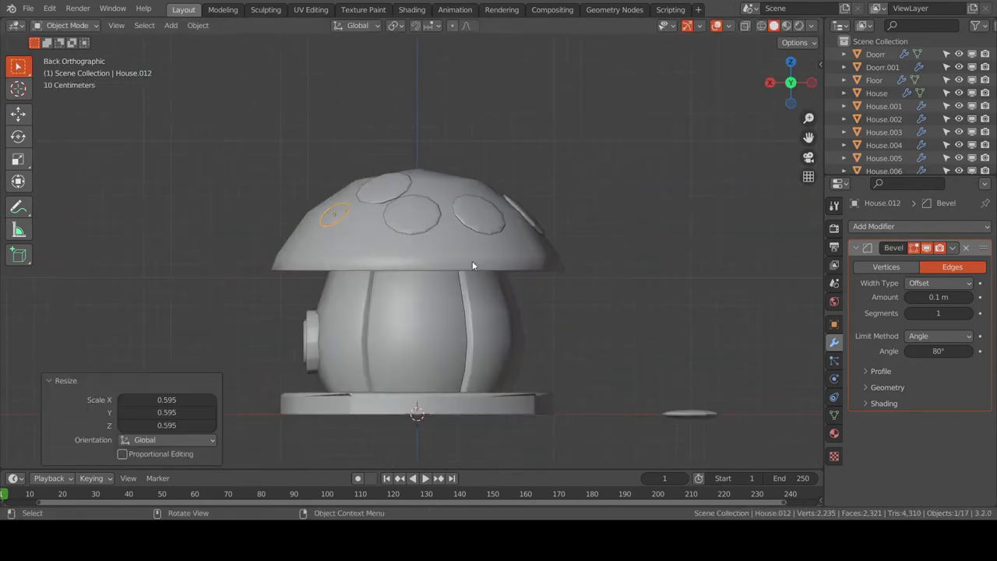
pyautogui.press('g')
pyautogui.press('z')
pyautogui.press('KP_7')
pyautogui.scroll(3, 575, 315)
pyautogui.click(635, 287)
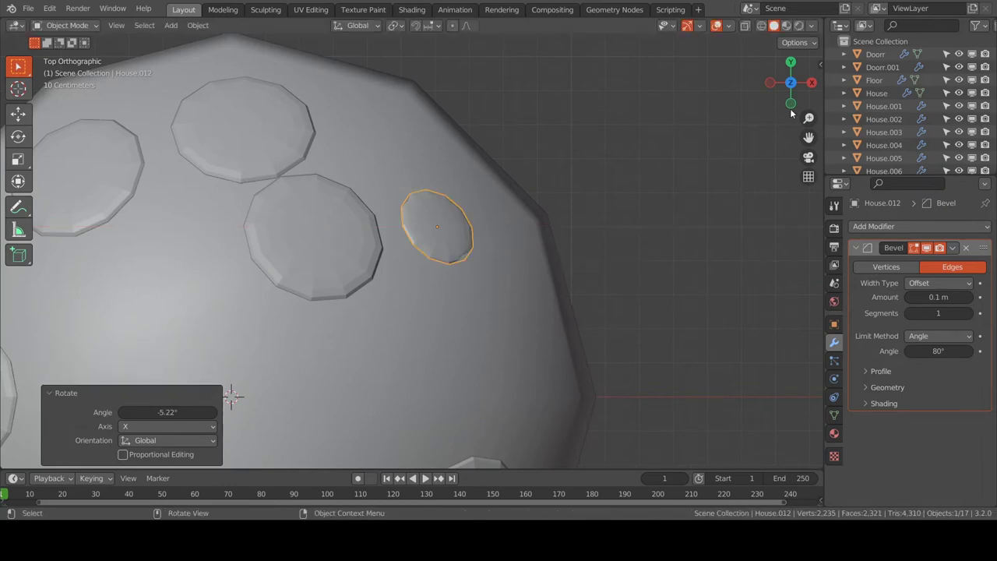
# Duplicate the small spot around the roof about Z and delete the leftover small sphere
pyautogui.moveTo(567, 182); pyautogui.dragTo(511, 201, button='middle')
pyautogui.moveTo(800, 105); pyautogui.dragTo(610, 240, button='middle')
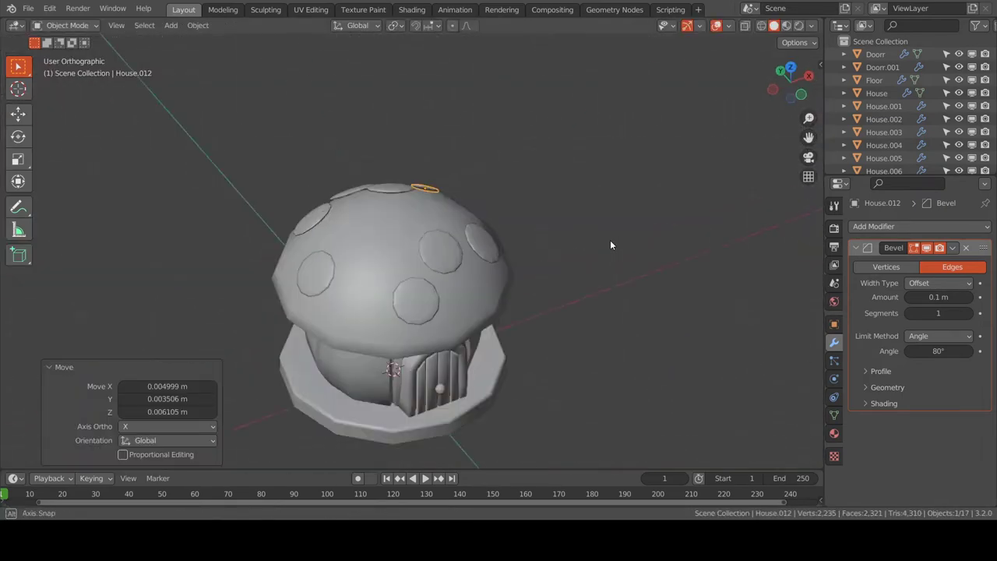
pyautogui.hotkey('ctrl', 'alt', 'shift', 'c')
pyautogui.click(573, 309)
pyautogui.hotkey('shift', 'd')
pyautogui.press('r')
pyautogui.press('z')
pyautogui.click(138, 202)
pyautogui.moveTo(139, 203)
pyautogui.mouseDown(button='middle')
pyautogui.moveTo(557, 299)
pyautogui.moveTo(568, 317)
pyautogui.moveTo(428, 293)
pyautogui.moveTo(561, 278)
pyautogui.mouseUp(button='middle')
pyautogui.press('Delete')
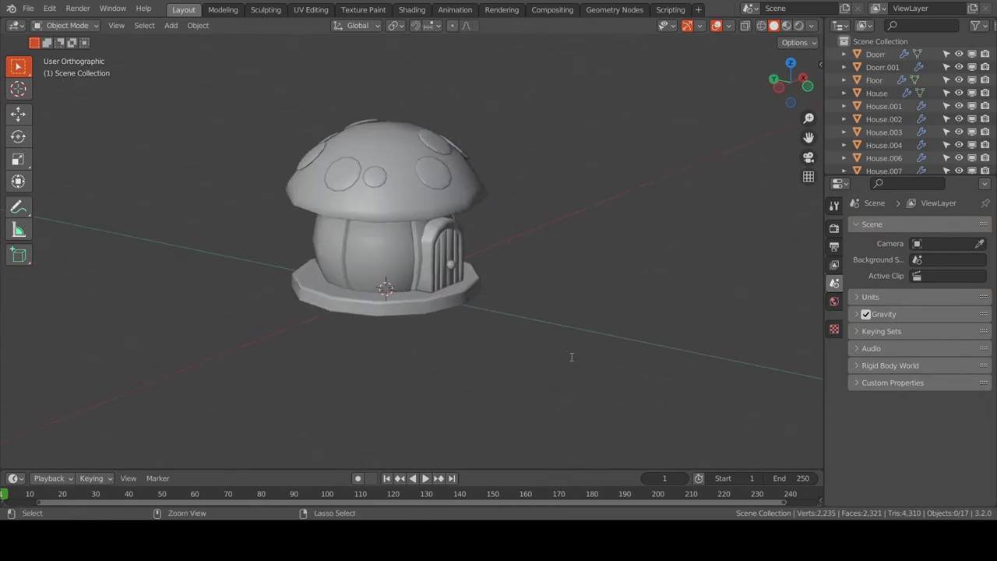
# Remove the Floor's Bevel modifier and dissolve the extra rim edge loops
pyautogui.moveTo(570, 356)
pyautogui.mouseDown(button='middle')
pyautogui.moveTo(451, 296)
pyautogui.moveTo(376, 288)
pyautogui.mouseUp(button='middle')
pyautogui.scroll(3, 452, 297)
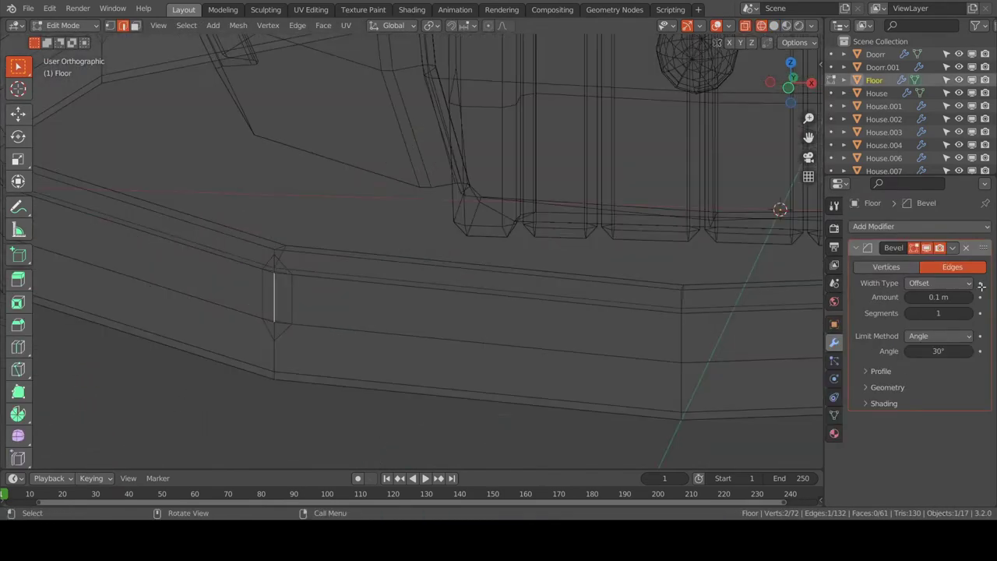
pyautogui.click(965, 247)
pyautogui.hotkey('shift', 'z')
pyautogui.moveTo(508, 263)
pyautogui.mouseDown(button='middle')
pyautogui.moveTo(468, 288)
pyautogui.moveTo(411, 287)
pyautogui.moveTo(605, 251)
pyautogui.moveTo(379, 251)
pyautogui.mouseUp(button='middle')
pyautogui.keyDown('alt'); pyautogui.click(545, 272); pyautogui.keyUp('alt')
pyautogui.keyDown('alt'); pyautogui.keyDown('shift'); pyautogui.click(546, 296); pyautogui.keyUp('shift'); pyautogui.keyUp('alt')
pyautogui.hotkey('ctrl', 'x')
# Add a loop cut around the floor rim and extrude the lower rim faces outward
pyautogui.keyDown('alt'); pyautogui.click(378, 247); pyautogui.keyUp('alt')
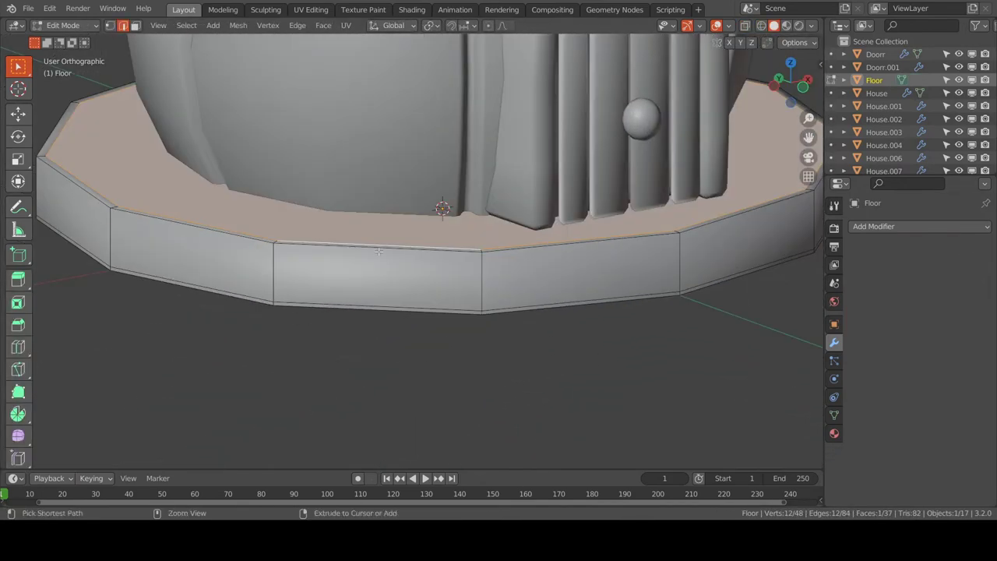
pyautogui.keyDown('alt'); pyautogui.click(404, 308); pyautogui.keyUp('alt')
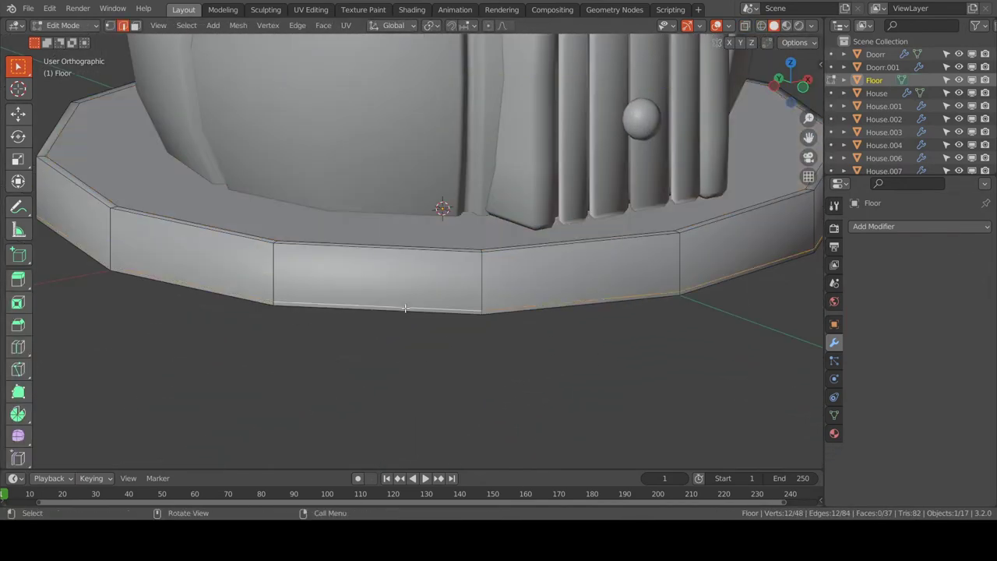
pyautogui.click(428, 279)
pyautogui.moveTo(428, 279); pyautogui.dragTo(366, 288, button='middle')
pyautogui.click(288, 257)
pyautogui.keyDown('alt'); pyautogui.keyDown('shift'); pyautogui.click(467, 311); pyautogui.keyUp('shift'); pyautogui.keyUp('alt')
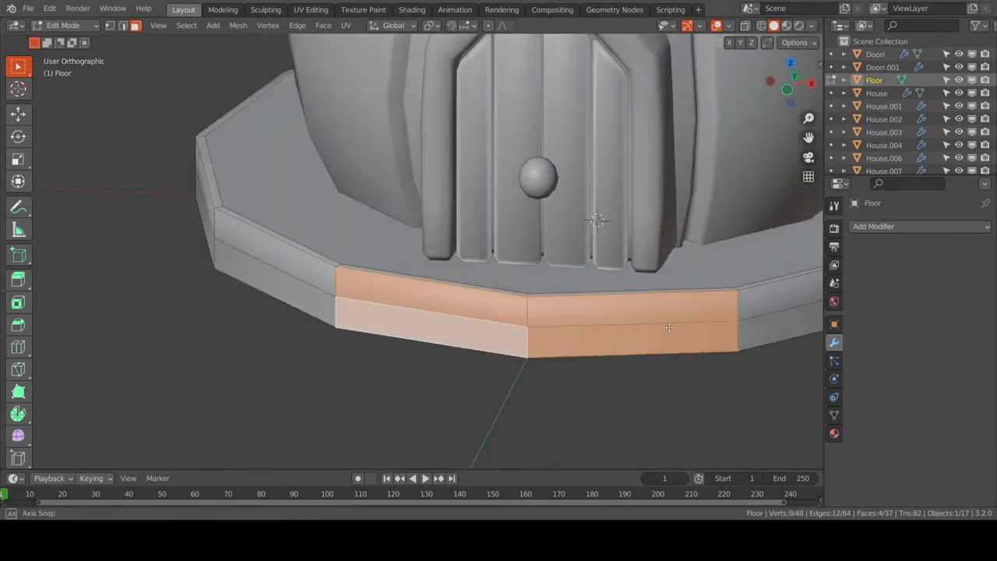
pyautogui.moveTo(467, 312); pyautogui.dragTo(358, 295, button='middle')
pyautogui.press('e')
pyautogui.click(359, 295)
# Extrude the rim faces below the door out into a front doorstep
pyautogui.moveTo(434, 307)
pyautogui.mouseDown(button='middle')
pyautogui.moveTo(608, 240)
pyautogui.moveTo(545, 234)
pyautogui.mouseUp(button='middle')
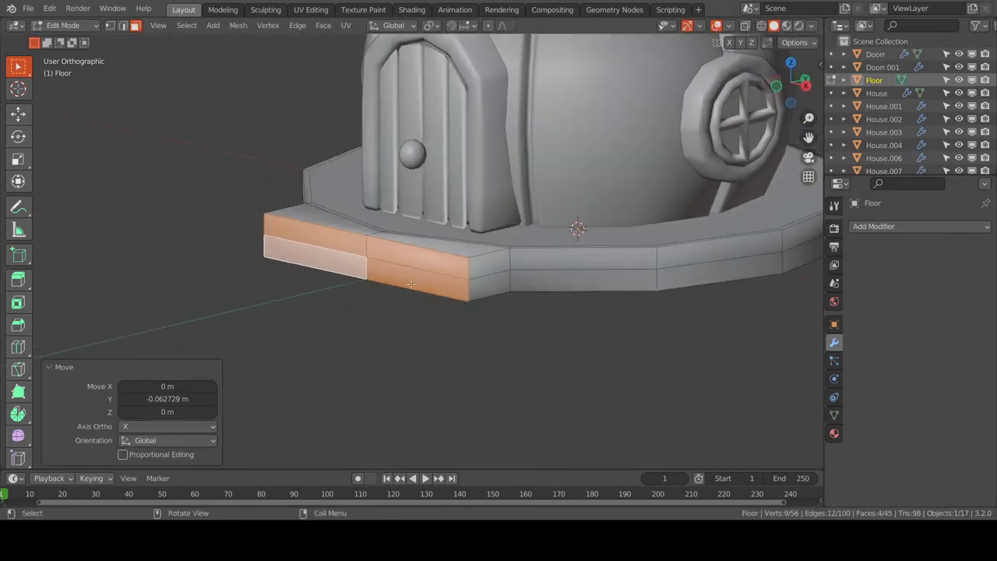
pyautogui.click(539, 292)
pyautogui.click(318, 247)
pyautogui.moveTo(319, 247)
pyautogui.mouseDown(button='middle')
pyautogui.moveTo(529, 252)
pyautogui.moveTo(436, 237)
pyautogui.mouseUp(button='middle')
pyautogui.press('g')
pyautogui.press('g')
pyautogui.click(545, 249)
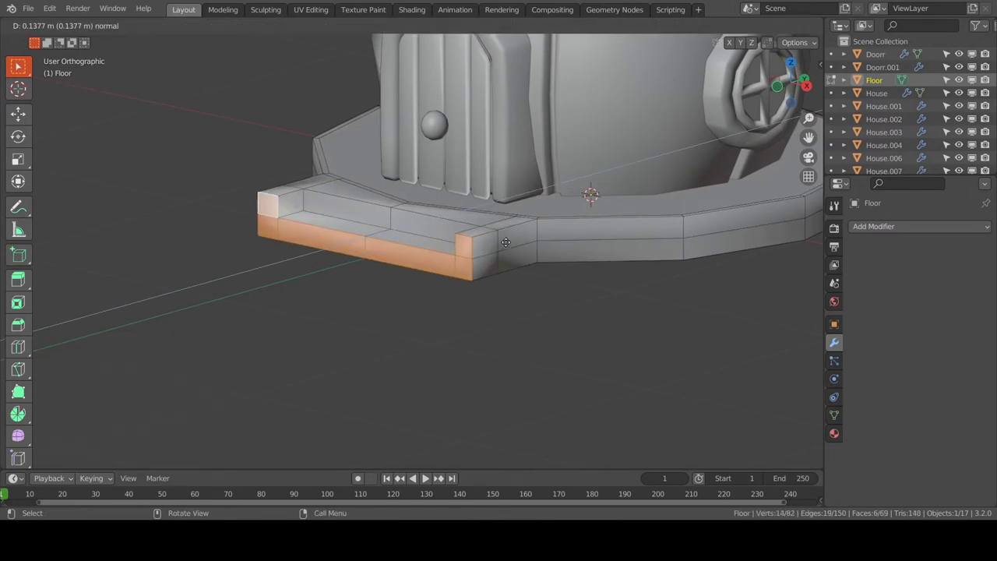
pyautogui.click(542, 252)
pyautogui.moveTo(542, 251)
pyautogui.mouseDown(button='middle')
pyautogui.moveTo(628, 274)
pyautogui.moveTo(382, 266)
pyautogui.moveTo(381, 238)
pyautogui.mouseUp(button='middle')
# Smooth-shade the Floor in Object Mode, then go back into its Edit Mode
pyautogui.press('Tab')
pyautogui.rightClick(447, 257)
pyautogui.click(447, 256)
pyautogui.moveTo(542, 246); pyautogui.dragTo(432, 323, button='middle')
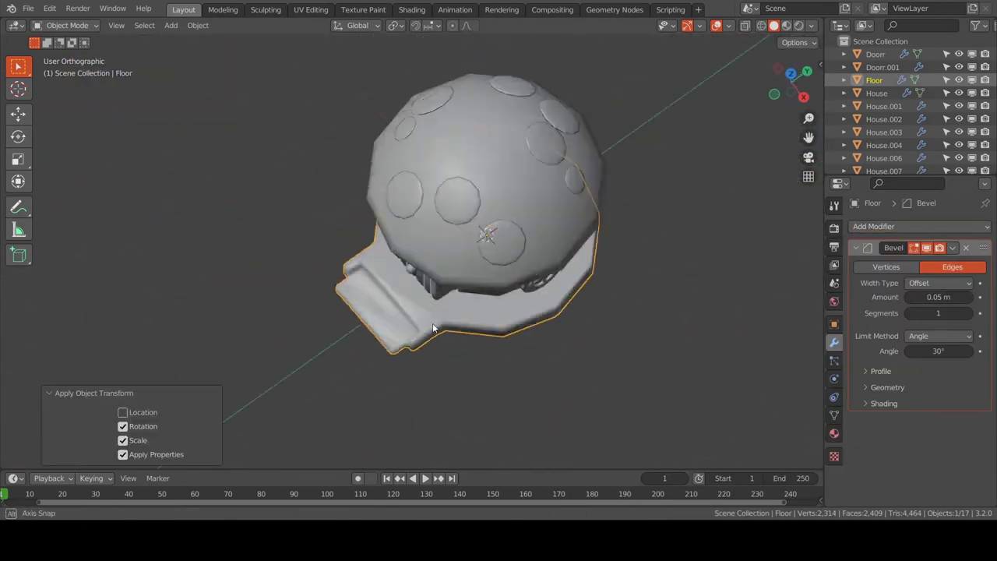
pyautogui.scroll(5, 498, 380)
pyautogui.click(498, 385)
pyautogui.press('Tab')
pyautogui.moveTo(498, 385)
pyautogui.mouseDown(button='middle')
pyautogui.moveTo(779, 327)
pyautogui.moveTo(683, 275)
pyautogui.mouseUp(button='middle')
# Select the Floor object and enter Edit Mode on it
pyautogui.scroll(-4, 561, 285)
pyautogui.press('Tab')
pyautogui.scroll(5, 561, 285)
pyautogui.keyDown('shift'); pyautogui.click(374, 261); pyautogui.keyUp('shift')
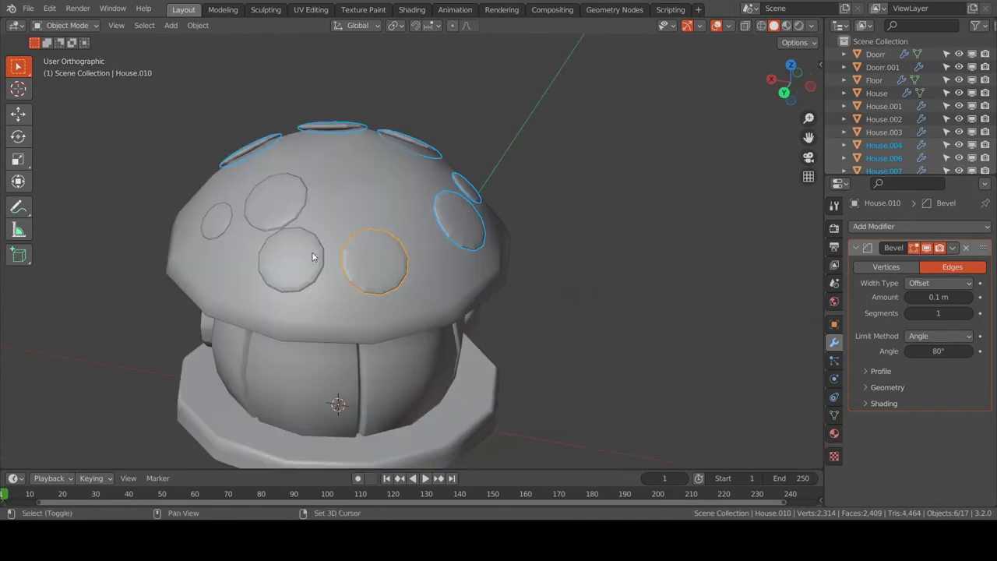
pyautogui.moveTo(312, 257)
pyautogui.mouseDown(button='middle')
pyautogui.moveTo(496, 309)
pyautogui.moveTo(460, 360)
pyautogui.mouseUp(button='middle')
pyautogui.scroll(-4, 496, 308)
pyautogui.click(459, 360)
pyautogui.press('Tab')
# Select all the Floor's geometry and give its edges a 0.349 crease
pyautogui.scroll(5, 441, 319)
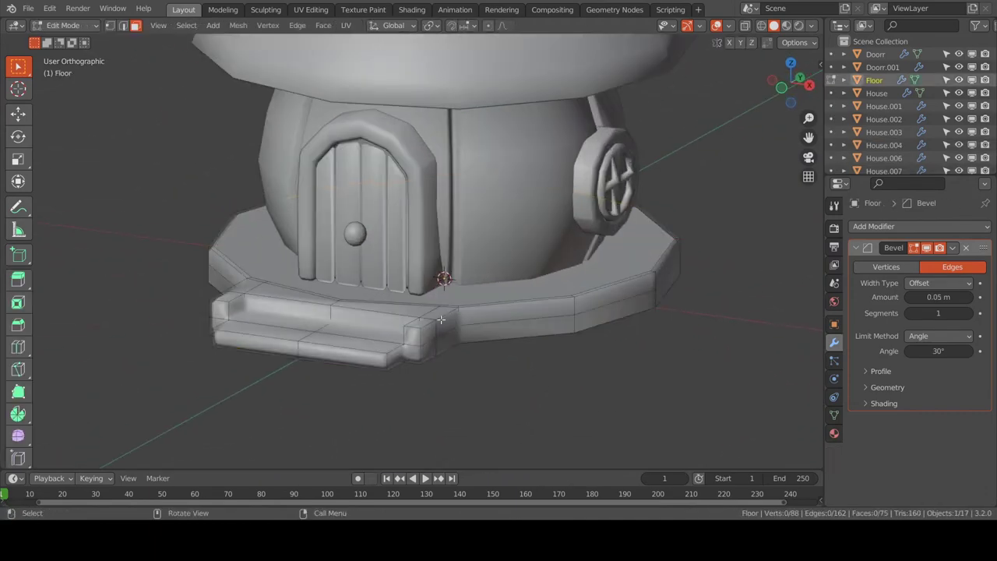
pyautogui.scroll(3, 441, 320)
pyautogui.press('a')
pyautogui.scroll(2, 440, 319)
pyautogui.click(265, 25)
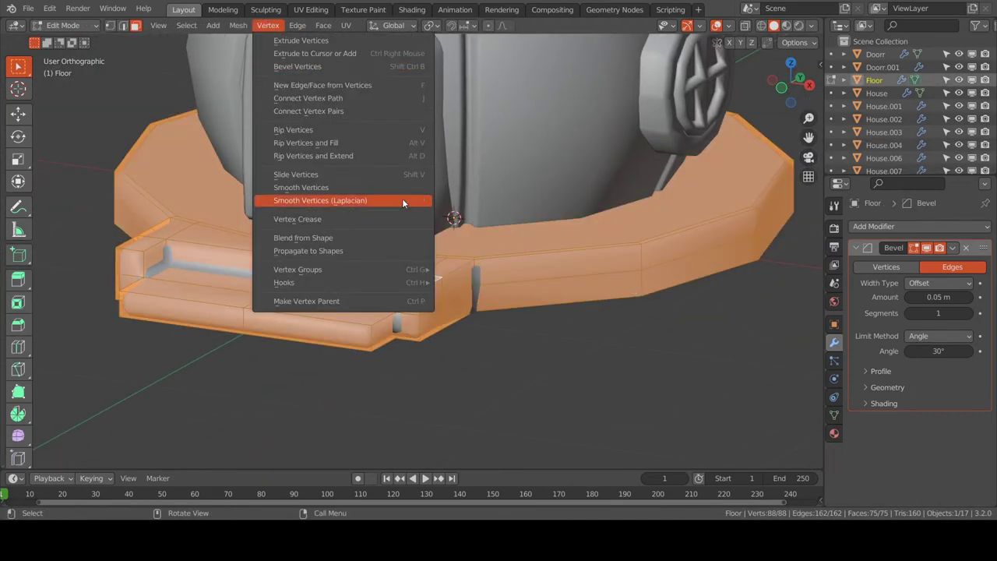
pyautogui.moveTo(296, 25)
pyautogui.click(384, 221)
pyautogui.click(457, 294)
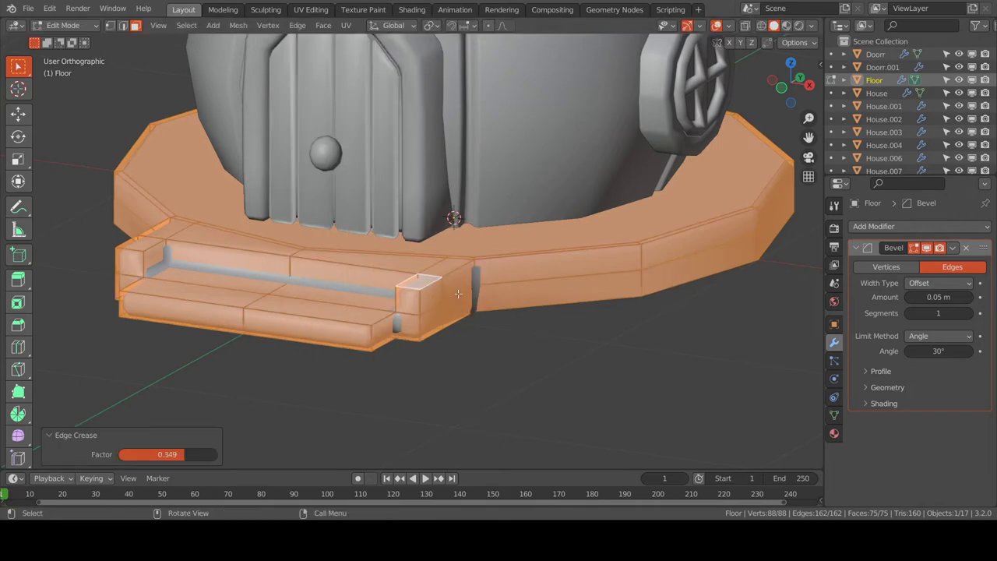
pyautogui.click(296, 25)
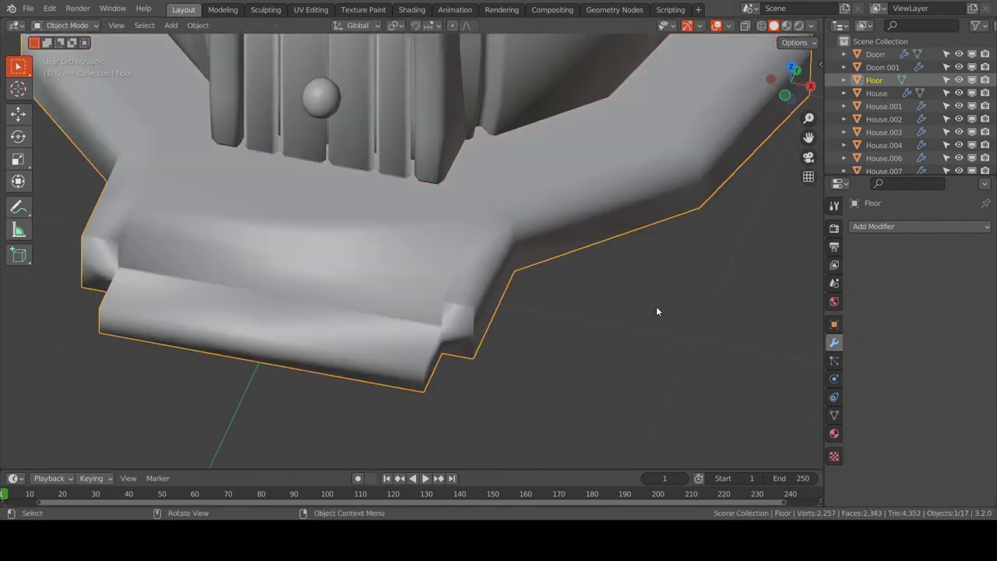
# Scale the selection with height locked, delete the stray step vertex, and check the floor edge
pyautogui.press('s')
pyautogui.hotkey('shift', 'z')
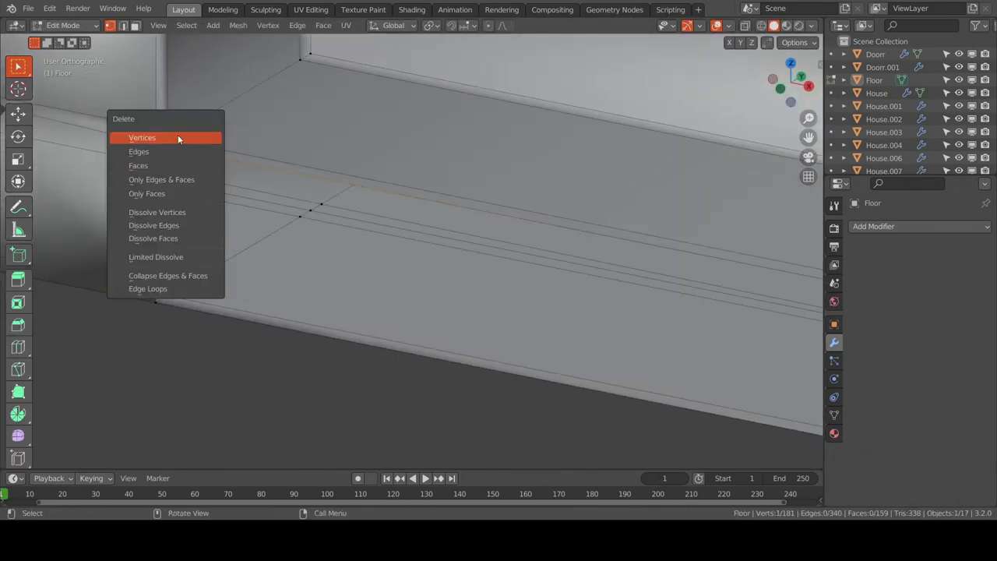
pyautogui.click(178, 138)
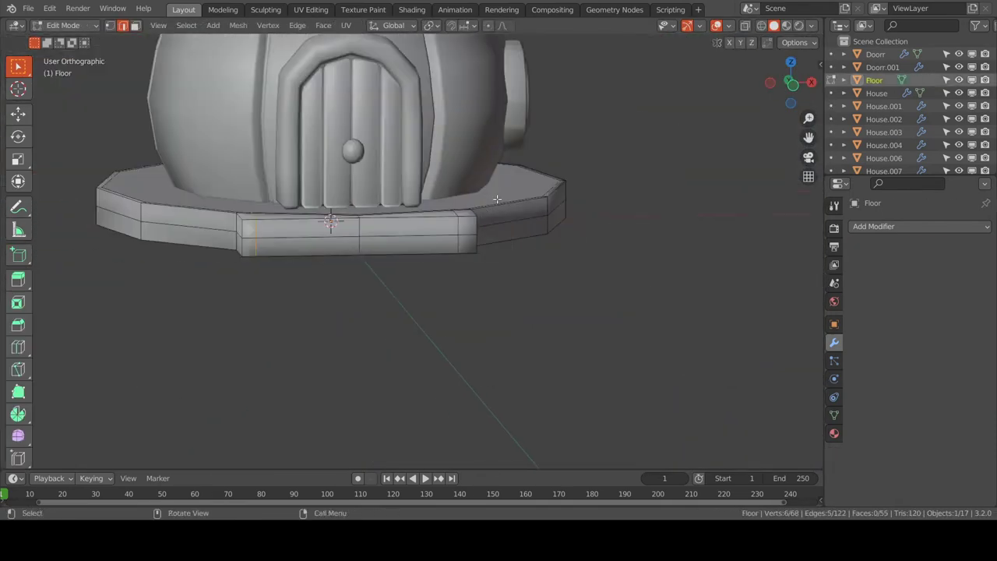
pyautogui.moveTo(497, 199); pyautogui.dragTo(470, 226, button='middle')
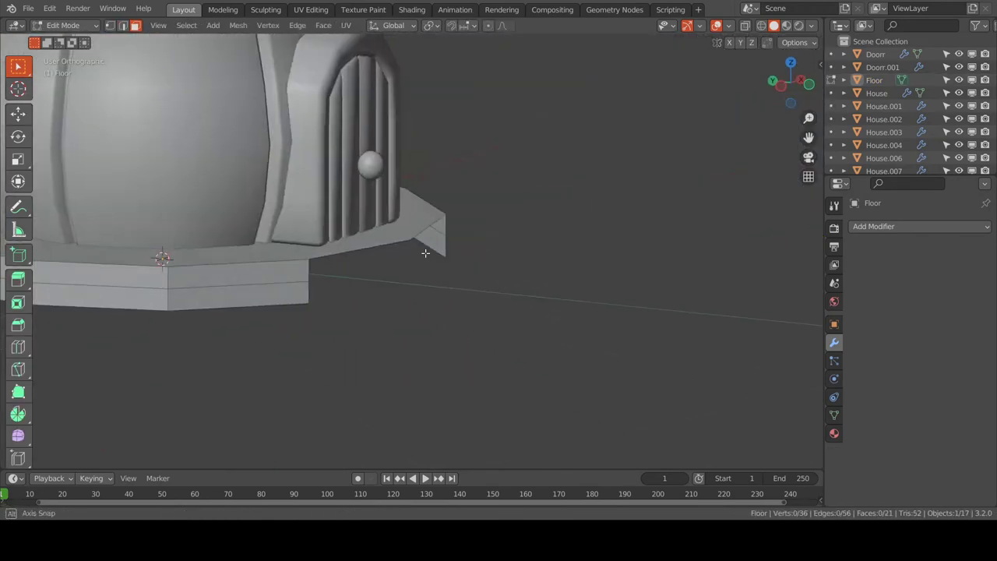
pyautogui.scroll(4, 288, 284)
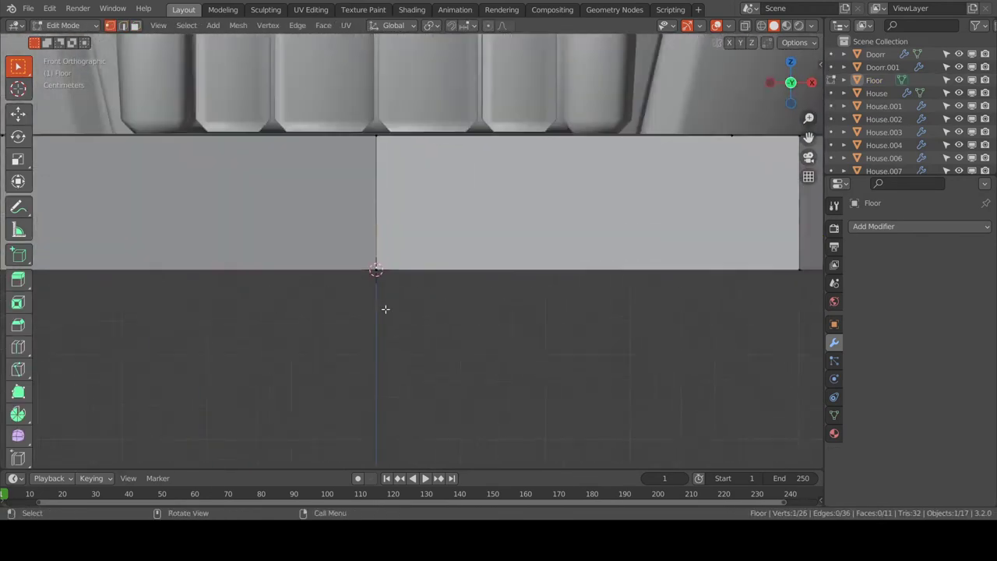
pyautogui.moveTo(506, 334); pyautogui.dragTo(415, 311, button='middle')
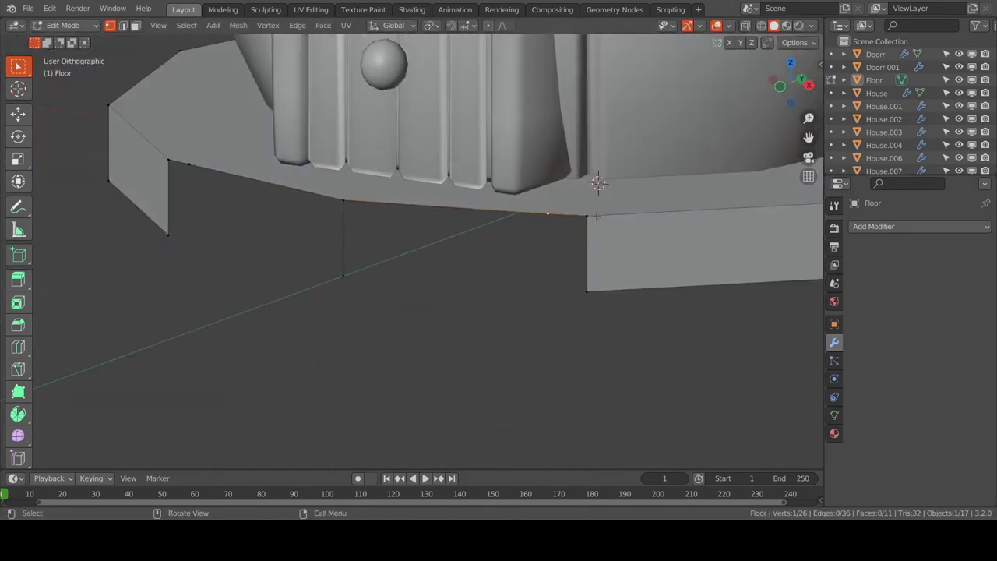
# Add a plane, stand it upright at 90° on X, then delete it
pyautogui.scroll(4, 454, 314)
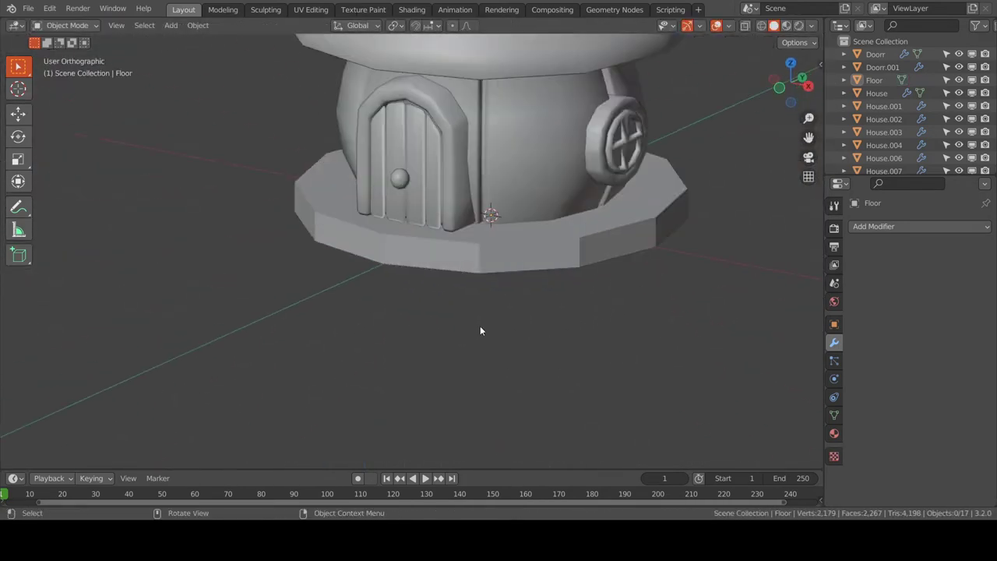
pyautogui.scroll(2, 481, 329)
pyautogui.hotkey('shift', 'a')
pyautogui.click(586, 265)
pyautogui.press('r')
pyautogui.press('x')
pyautogui.press('9')
pyautogui.press('0')
pyautogui.press('Return')
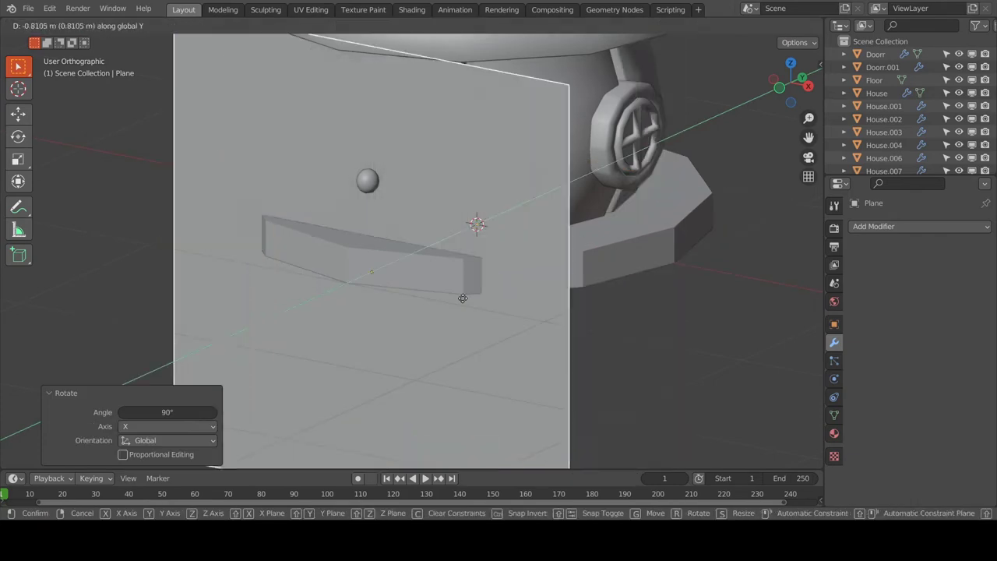
pyautogui.press('g')
pyautogui.press('y')
pyautogui.click(381, 269)
pyautogui.press('s')
pyautogui.press('Delete')
pyautogui.moveTo(408, 245); pyautogui.dragTo(389, 257, button='middle')
pyautogui.scroll(-2, 390, 257)
# Add a UV sphere and place it left of the house in front view
pyautogui.hotkey('shift', 'a')
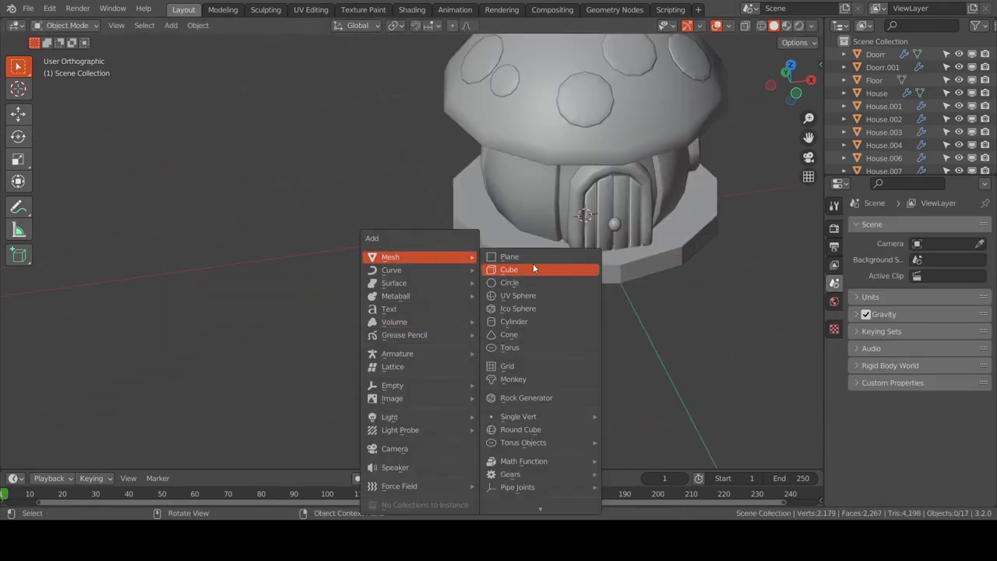
pyautogui.click(515, 295)
pyautogui.press('KP_1')
pyautogui.press('g')
pyautogui.press('x')
pyautogui.click(598, 321)
pyautogui.press('s')
pyautogui.click(360, 295)
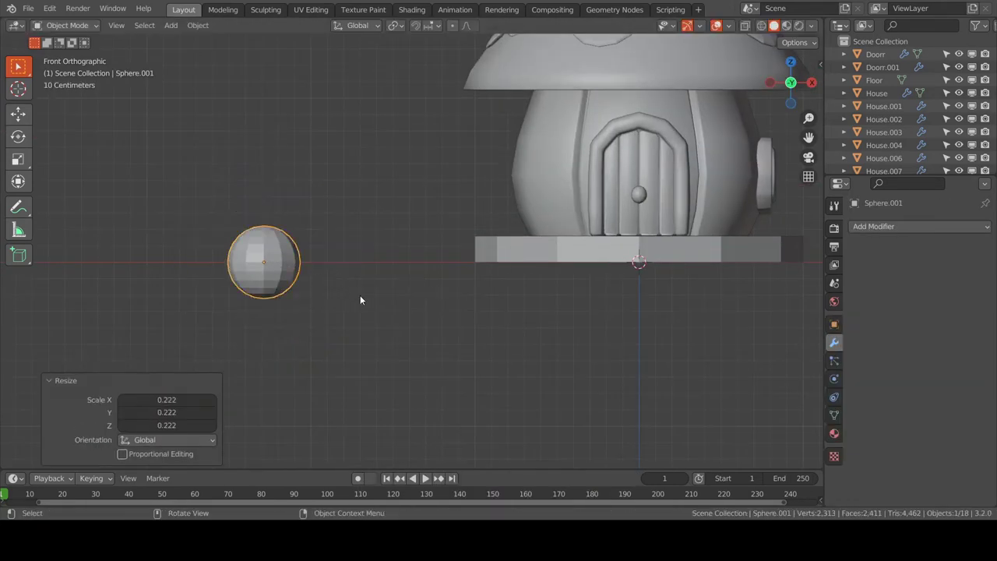
pyautogui.hotkey('shift', 'a')
pyautogui.click(422, 295)
# Shrink the sphere to 0.147 scale and set its height
pyautogui.press('g')
pyautogui.press('x')
pyautogui.click(628, 369)
pyautogui.press('s')
pyautogui.click(498, 341)
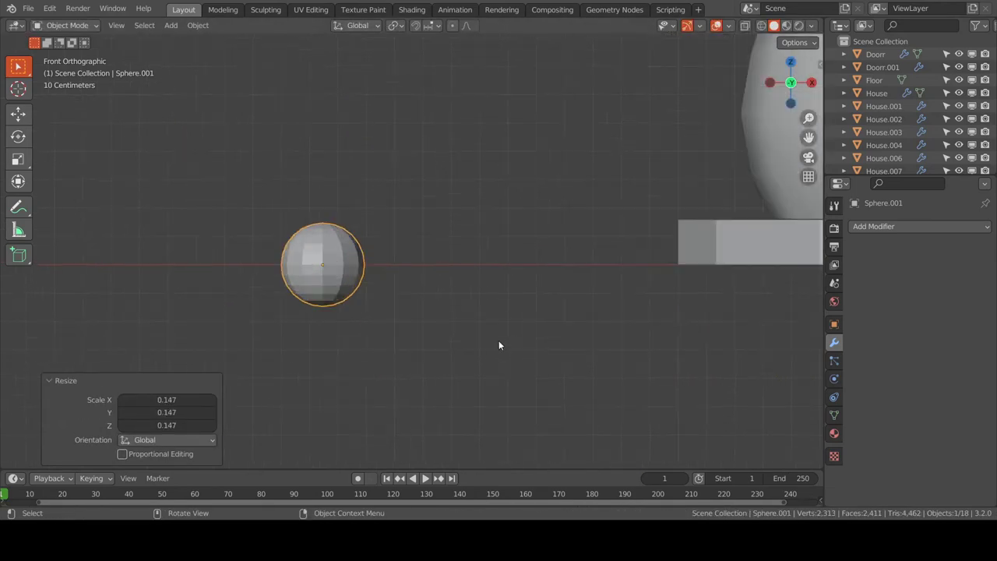
pyautogui.press('g')
pyautogui.press('z')
pyautogui.click(581, 170)
# Flatten the sphere's bottom cap with S Z 0 into a flat pot base
pyautogui.press('Tab')
pyautogui.press('KP_Decimal')
pyautogui.keyDown('alt'); pyautogui.click(505, 276); pyautogui.keyUp('alt')
pyautogui.hotkey('alt', 'z')
pyautogui.moveTo(281, 264); pyautogui.dragTo(545, 327)
pyautogui.press('s')
pyautogui.press('z')
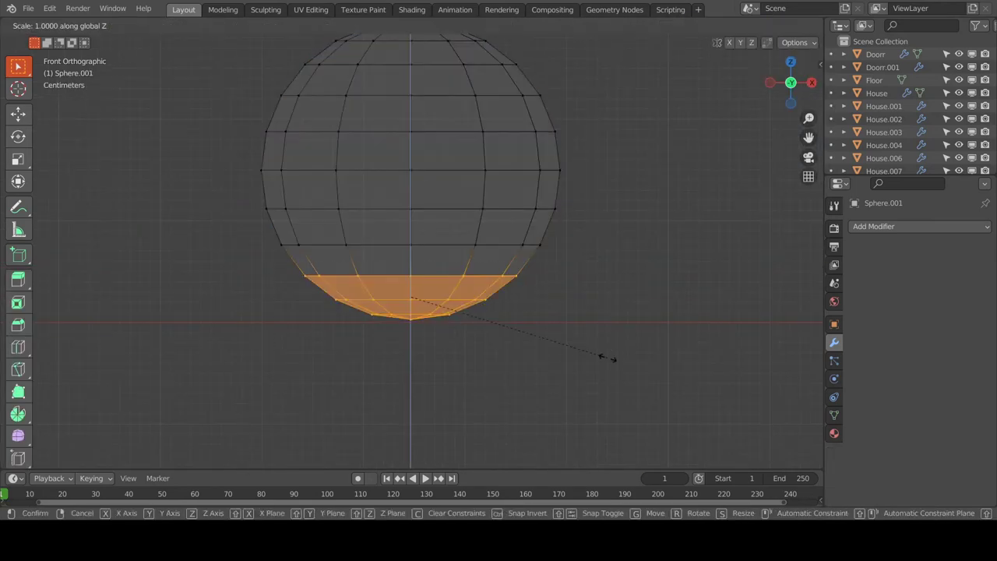
pyautogui.press('0')
pyautogui.press('Return')
# Move the pot vertically so it rests on the ground line
pyautogui.press('Tab')
pyautogui.press('g')
pyautogui.press('z')
pyautogui.click(767, 109)
# Shrink and extrude the pot's top cap upward into a narrow neck with a flared rim
pyautogui.press('Tab')
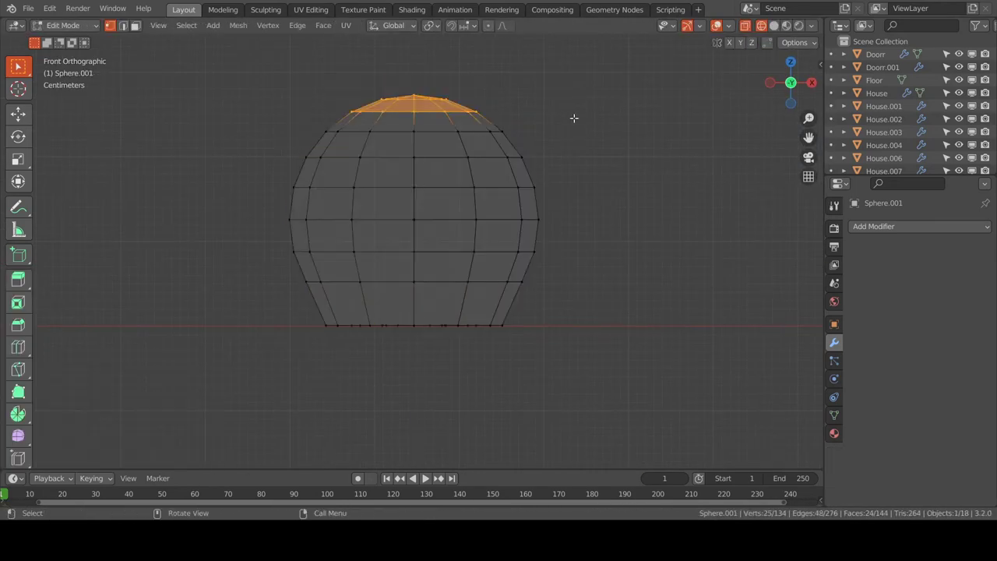
pyautogui.moveTo(574, 116); pyautogui.dragTo(583, 196, button='middle')
pyautogui.press('s')
pyautogui.press('ctrl+KP_Add')
pyautogui.press('e')
pyautogui.press('z')
pyautogui.click(610, 161)
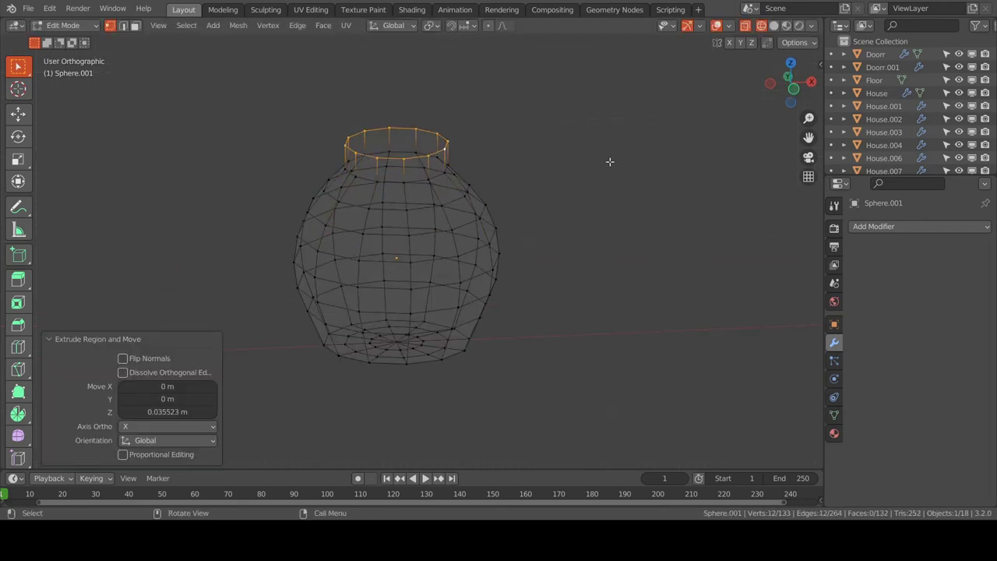
pyautogui.click(646, 154)
pyautogui.moveTo(647, 154); pyautogui.dragTo(665, 221, button='middle')
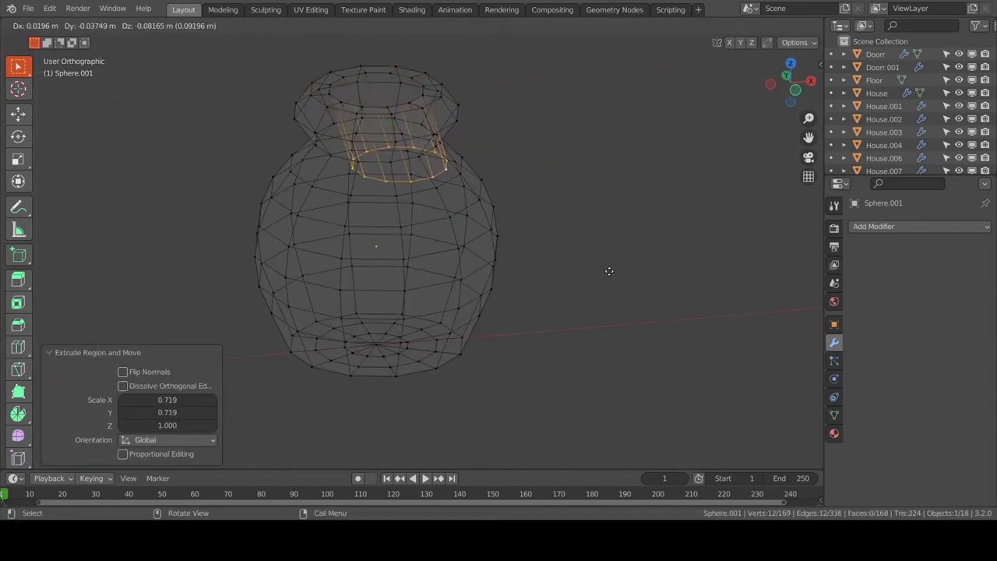
pyautogui.click(581, 251)
# Return to Object Mode and look around the finished pot
pyautogui.press('Tab')
pyautogui.scroll(-5, 658, 284)
pyautogui.moveTo(659, 284); pyautogui.dragTo(461, 304, button='middle')
pyautogui.scroll(4, 461, 305)
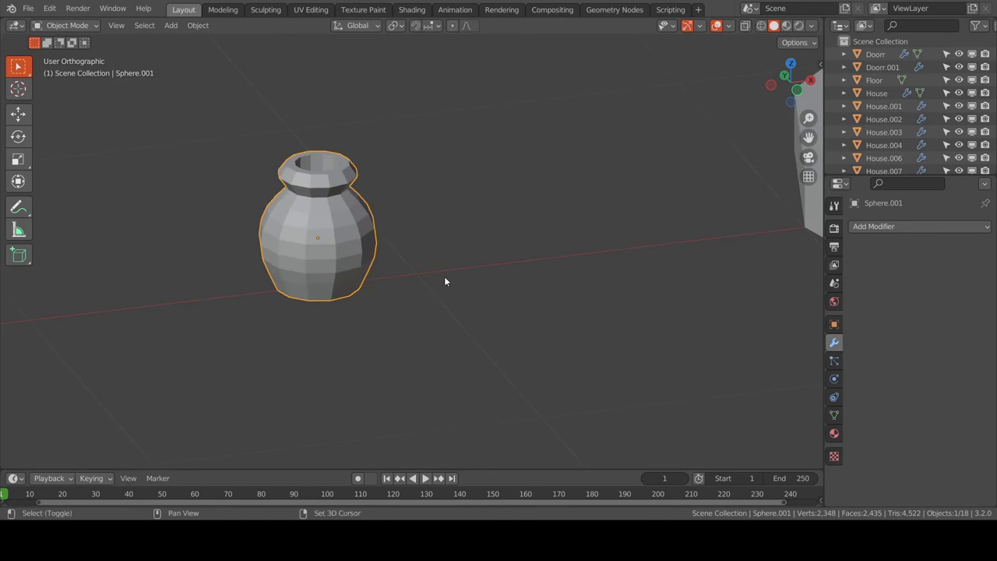
pyautogui.hotkey('shift', 'a')
# Add a small plane under the pot and stand it upright at 90 degrees
pyautogui.click(543, 331)
pyautogui.press('g')
pyautogui.press('x')
pyautogui.click(614, 375)
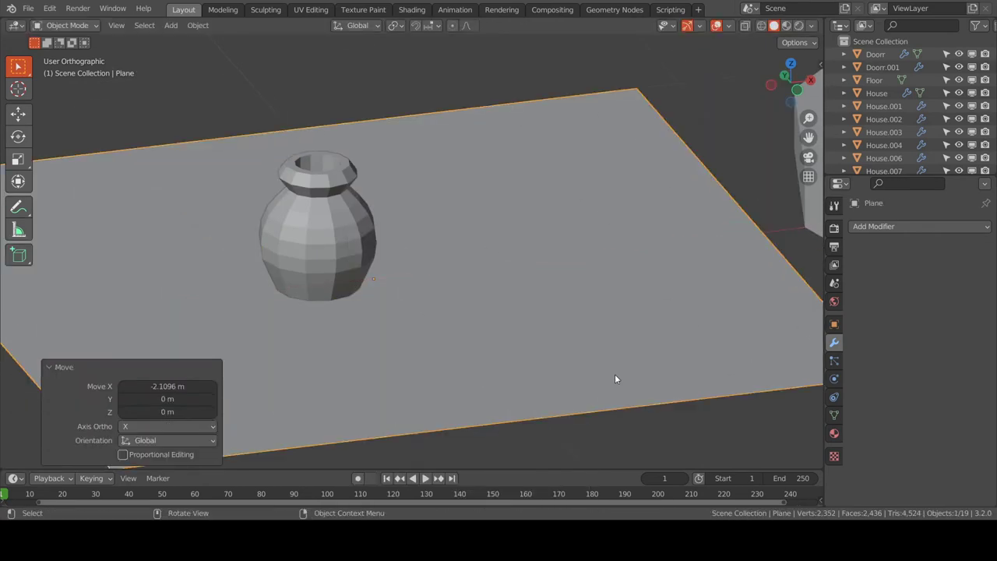
pyautogui.press('s')
pyautogui.click(425, 305)
pyautogui.press('r')
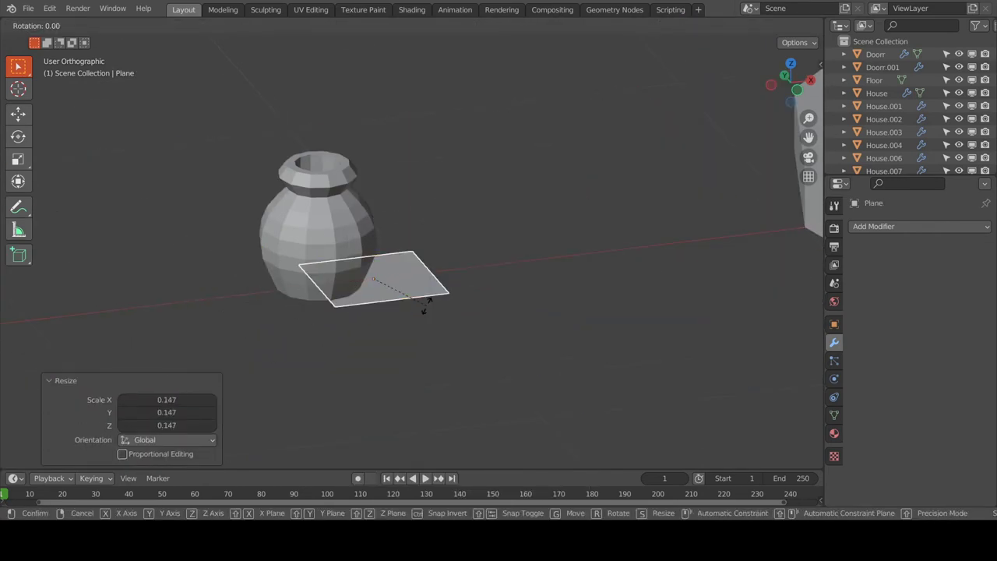
pyautogui.press('y')
pyautogui.press('9')
pyautogui.press('0')
pyautogui.press('Return')
# Add loop cuts to the plane and narrow it on Y into a pointed leaf
pyautogui.press('Tab')
pyautogui.hotkey('ctrl', 'r')
pyautogui.click(480, 283)
pyautogui.rightClick(491, 311)
pyautogui.hotkey('ctrl', 'r')
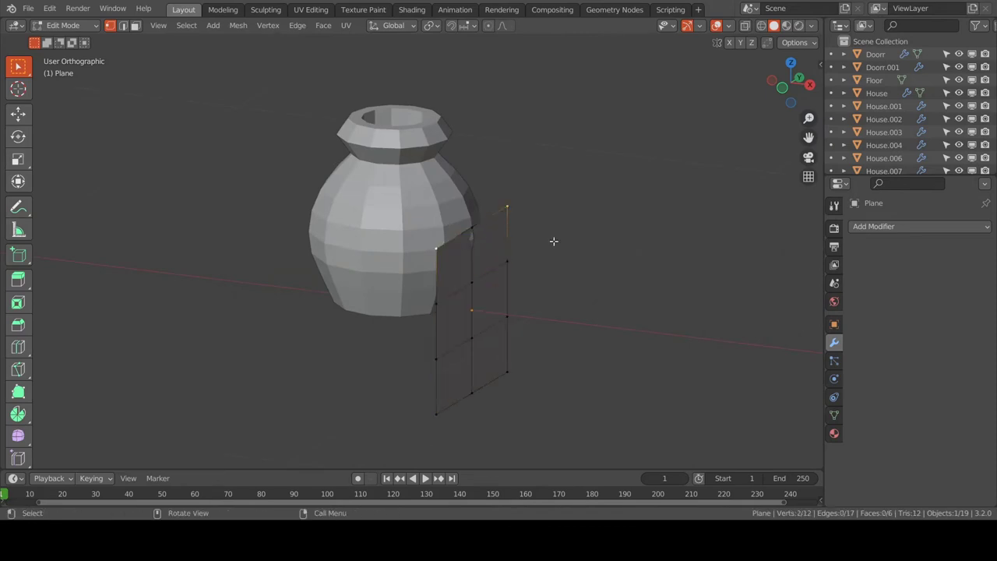
pyautogui.press('a')
pyautogui.press('s')
pyautogui.press('y')
pyautogui.click(514, 333)
pyautogui.moveTo(514, 333); pyautogui.dragTo(519, 310, button='middle')
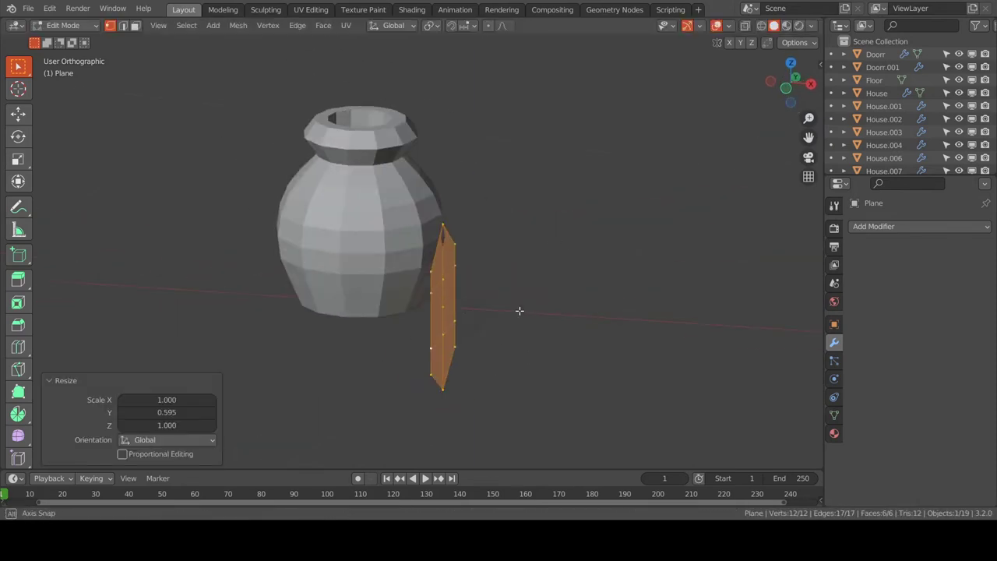
pyautogui.press('Return')
# Raise the leaf into the pot's neck and stretch it taller
pyautogui.press('Tab')
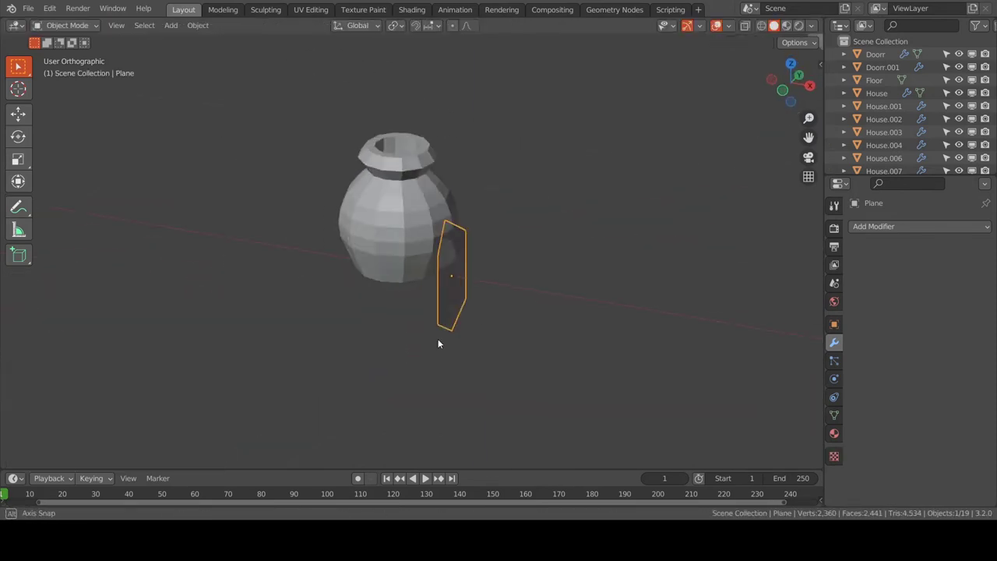
pyautogui.press('g')
pyautogui.press('z')
pyautogui.click(387, 245)
pyautogui.press('s')
pyautogui.click(592, 243)
pyautogui.press('s')
pyautogui.press('z')
pyautogui.click(592, 243)
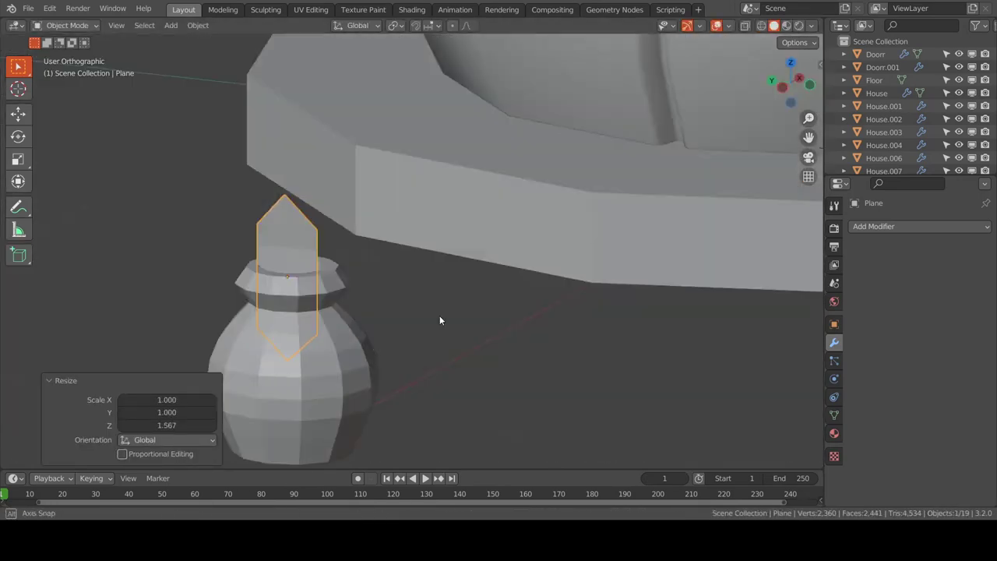
pyautogui.moveTo(439, 316)
pyautogui.mouseDown(button='middle')
pyautogui.moveTo(452, 299)
pyautogui.moveTo(533, 264)
pyautogui.mouseUp(button='middle')
# Thicken the leaf to 0.01 m with Solidify and apply its rotation and scale
pyautogui.click(919, 226)
pyautogui.click(686, 475)
pyautogui.hotkey('ctrl', 'a')
pyautogui.click(526, 329)
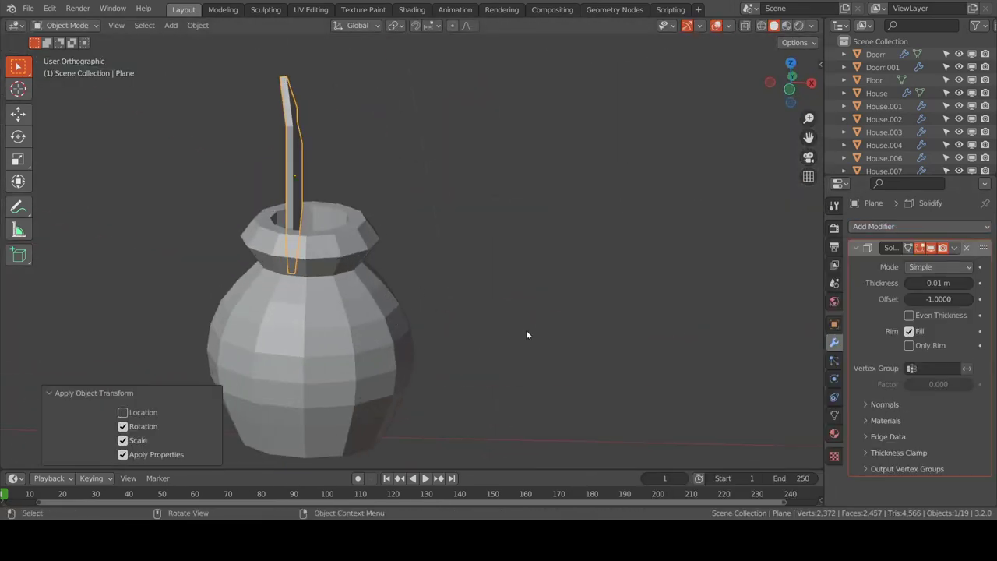
# Bend the leaf's upper vertices along X with soft falloff in Edit Mode
pyautogui.press('Tab')
pyautogui.press('KP_1')
pyautogui.press('g')
pyautogui.press('x')
pyautogui.moveTo(272, 68); pyautogui.dragTo(311, 72)
pyautogui.press('g')
pyautogui.press('x')
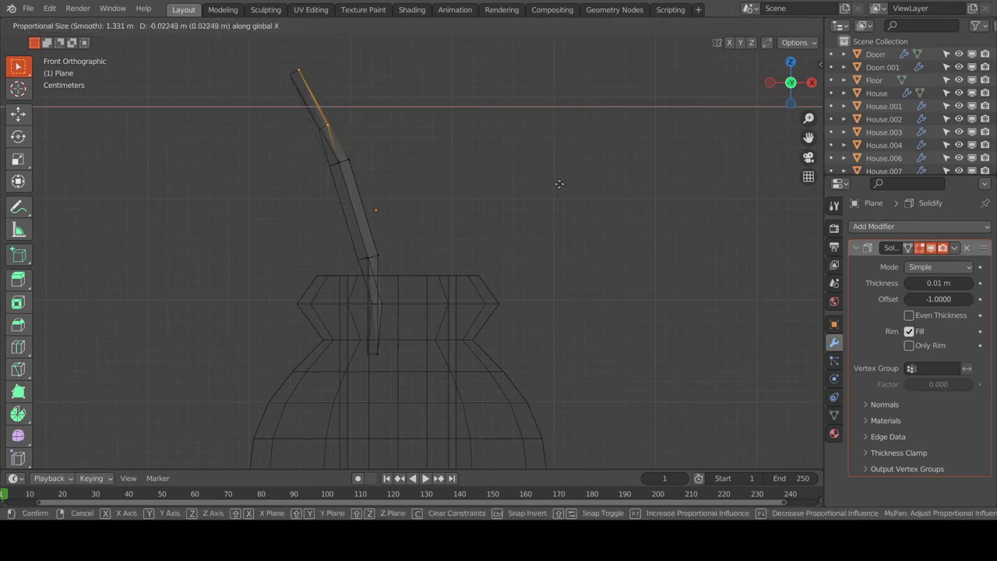
pyautogui.click(526, 191)
pyautogui.click(222, 56)
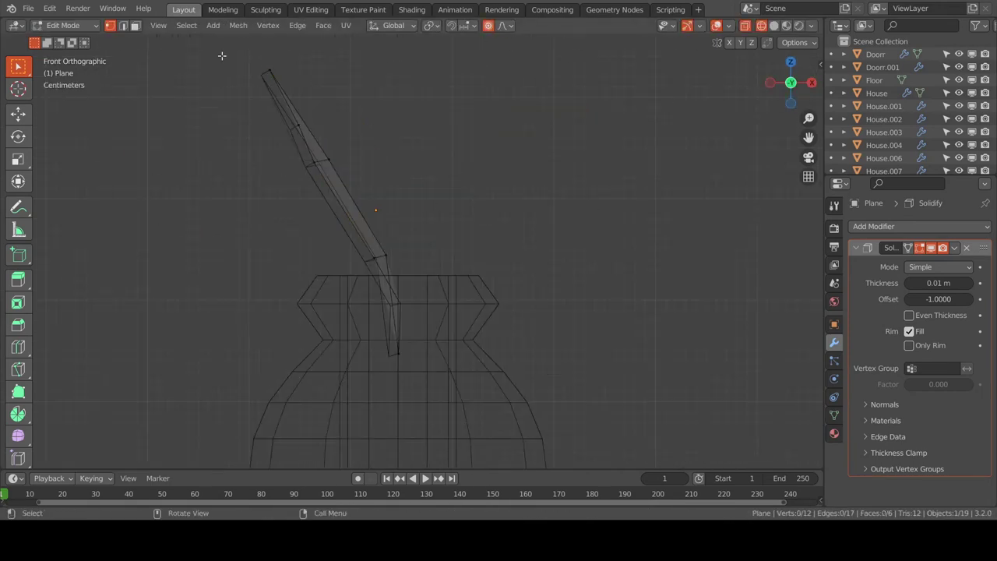
pyautogui.click(483, 173)
pyautogui.press('Tab')
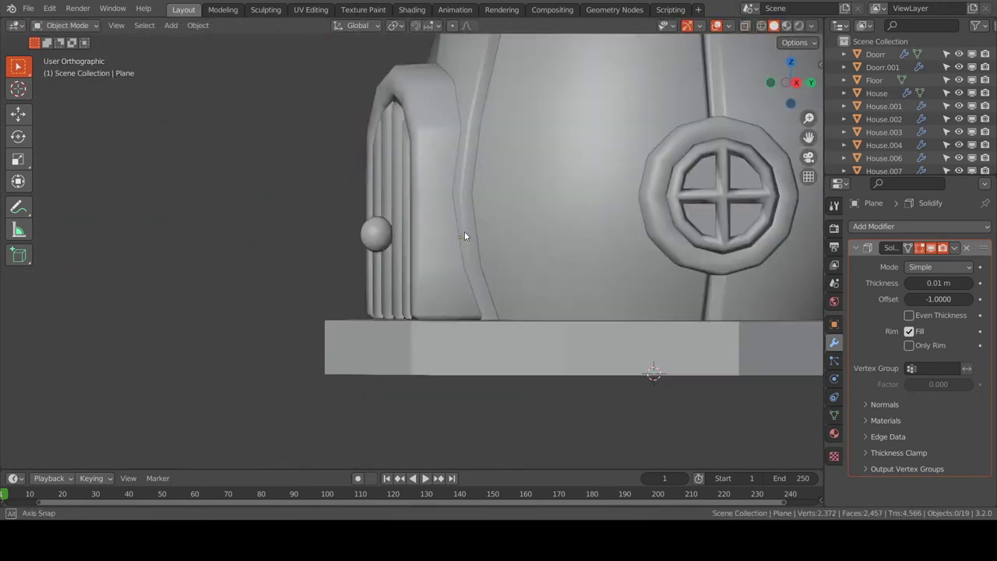
# Add a plain-axes empty named Flower at the pot's opening
pyautogui.scroll(-5, 464, 232)
pyautogui.moveTo(554, 240)
pyautogui.mouseDown(button='middle')
pyautogui.moveTo(463, 310)
pyautogui.moveTo(445, 251)
pyautogui.mouseUp(button='middle')
pyautogui.click(545, 222)
pyautogui.press('Tab')
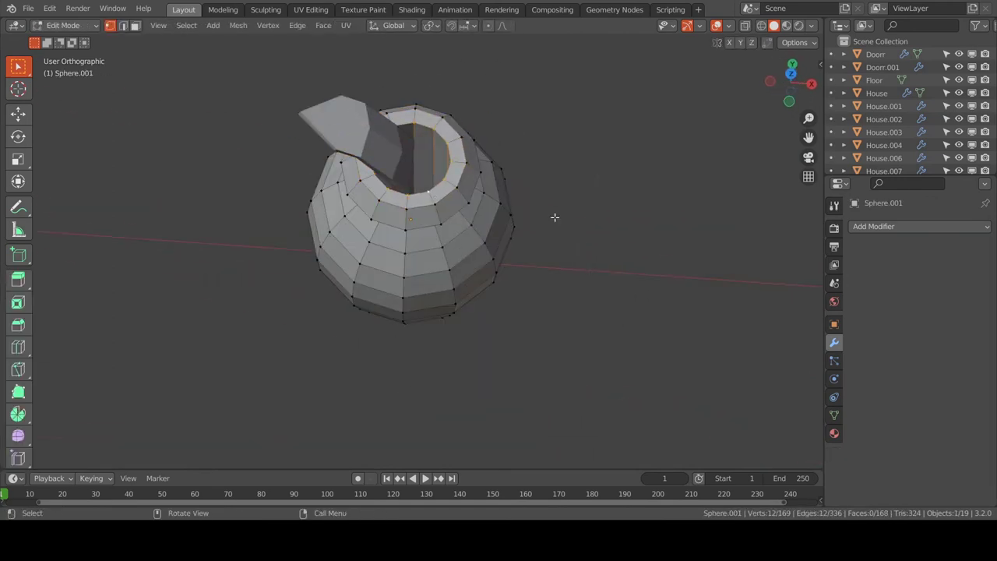
pyautogui.press('Tab')
pyautogui.hotkey('shift', 'a')
pyautogui.click(579, 359)
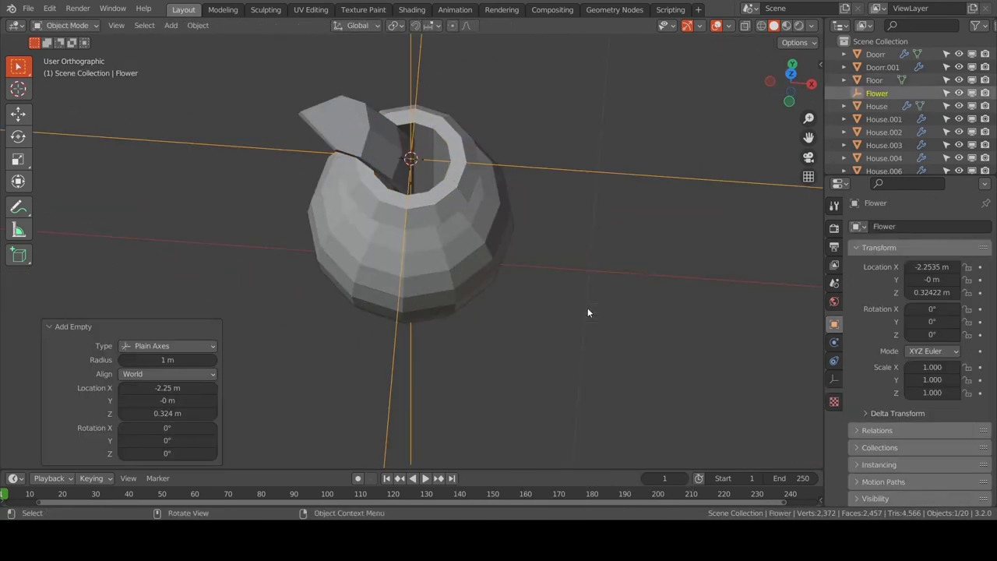
# Rotate the Flower empty 90 degrees
pyautogui.click(368, 128)
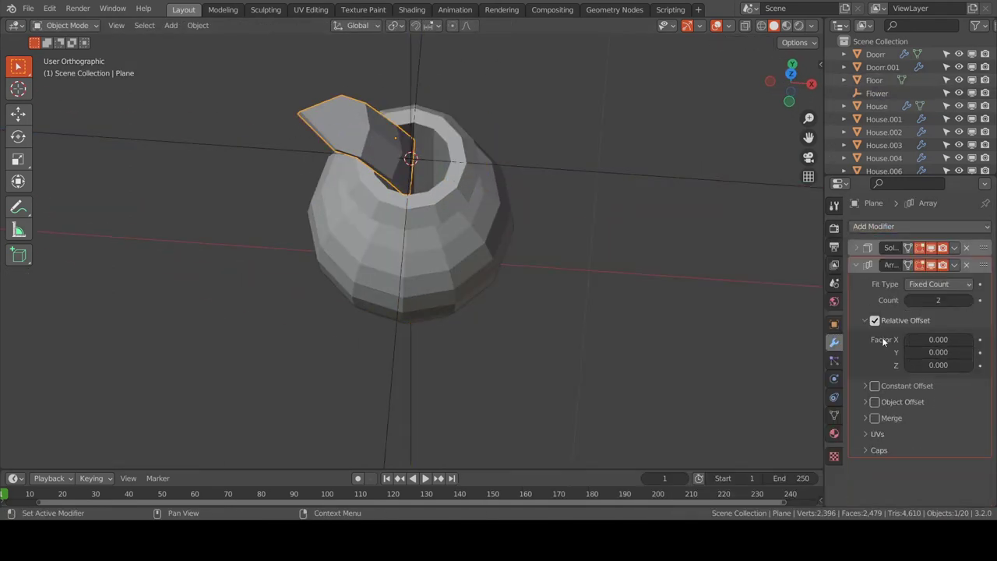
pyautogui.click(436, 352)
pyautogui.write('r90')
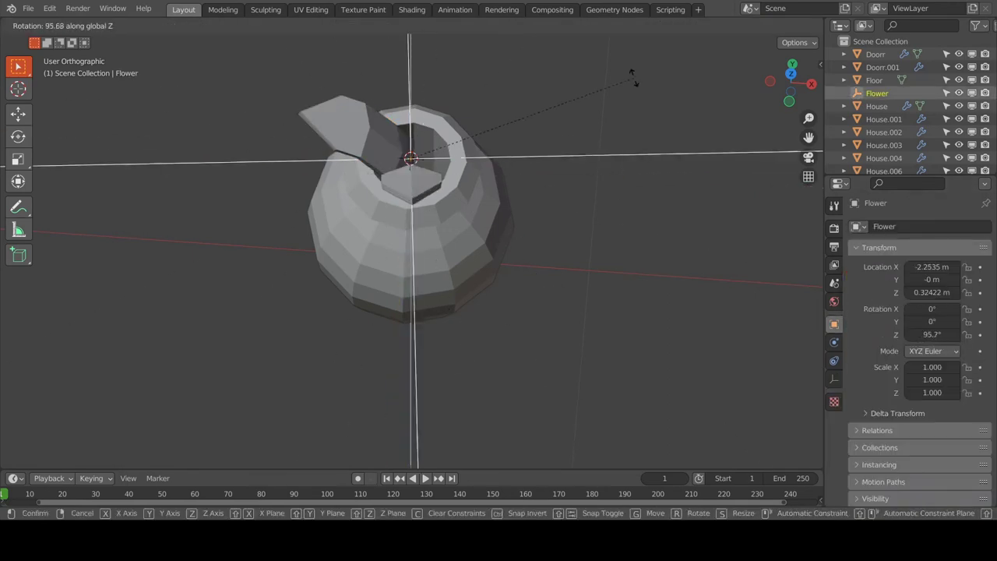
pyautogui.press('Return')
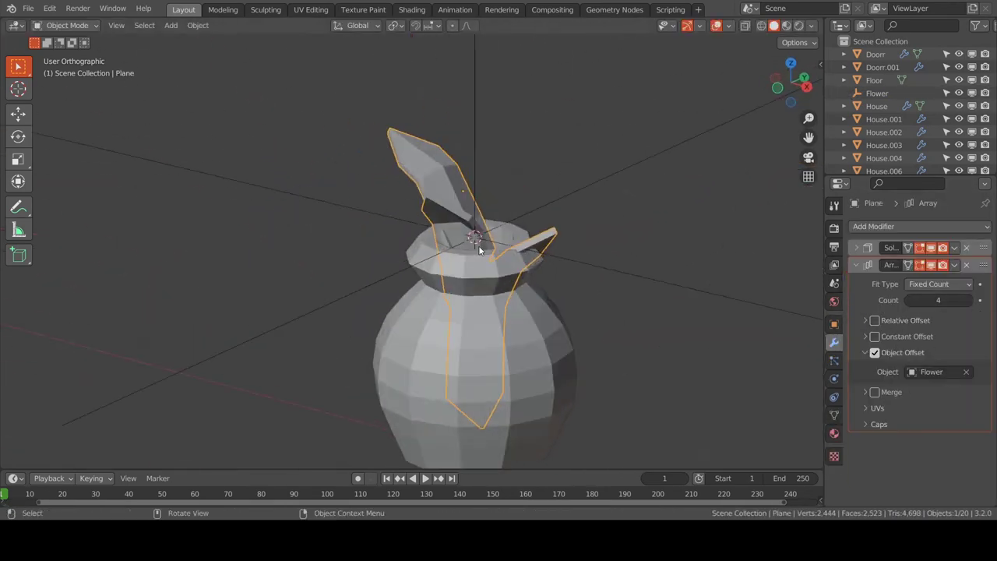
# Move the leaf's origin to the 3D cursor and rotate Flower to spread the leaves
pyautogui.click(876, 92)
pyautogui.moveTo(766, 398)
pyautogui.mouseDown(button='middle')
pyautogui.moveTo(622, 308)
pyautogui.moveTo(393, 246)
pyautogui.mouseUp(button='middle')
pyautogui.click(392, 246)
pyautogui.hotkey('ctrl', 'shift', 'alt', 'c')
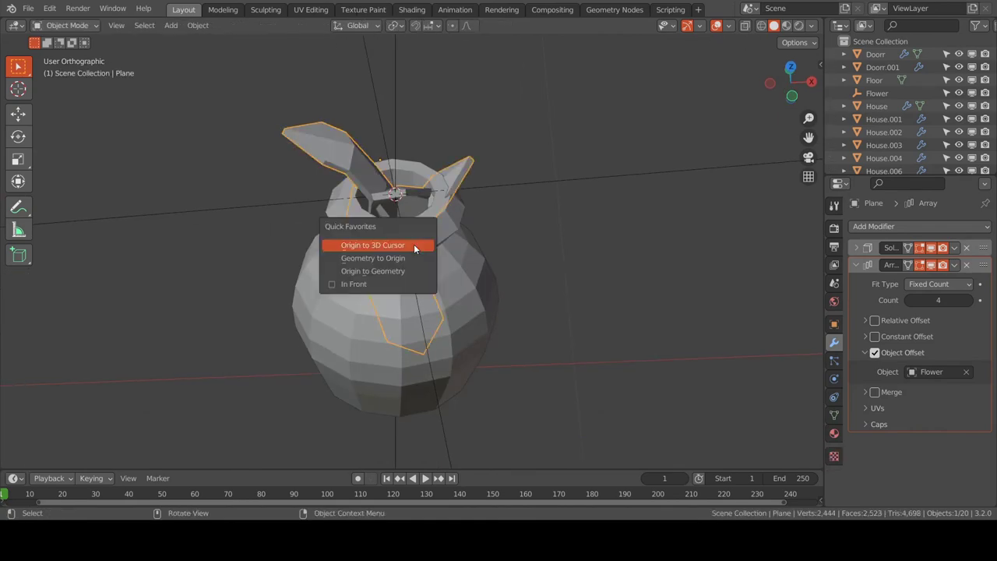
pyautogui.click(368, 244)
pyautogui.click(876, 92)
pyautogui.press('n')
pyautogui.press('Return')
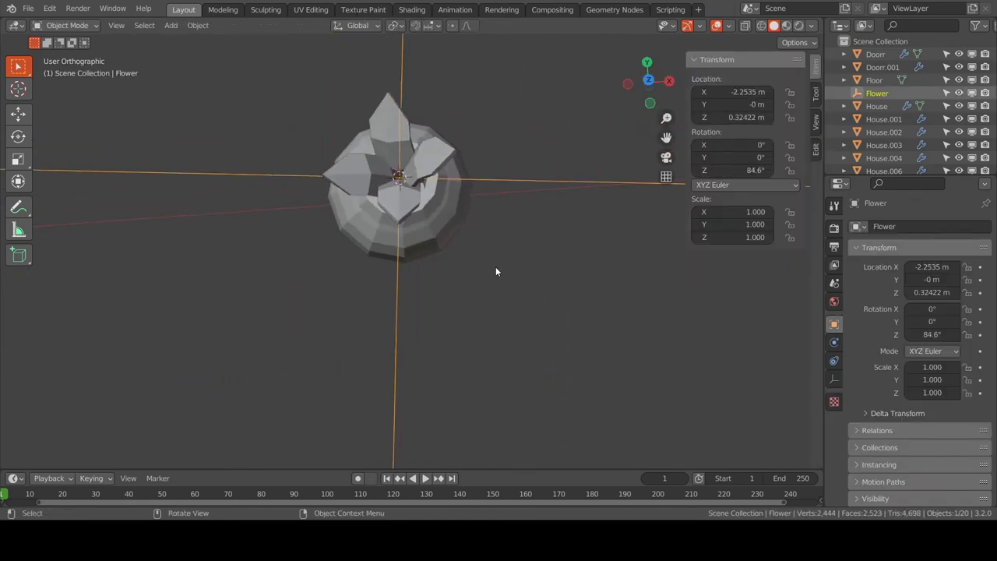
# Reset the leaf's tilt to zero and shift it along X so four leaves splay outward
pyautogui.moveTo(496, 267); pyautogui.dragTo(547, 328, button='middle')
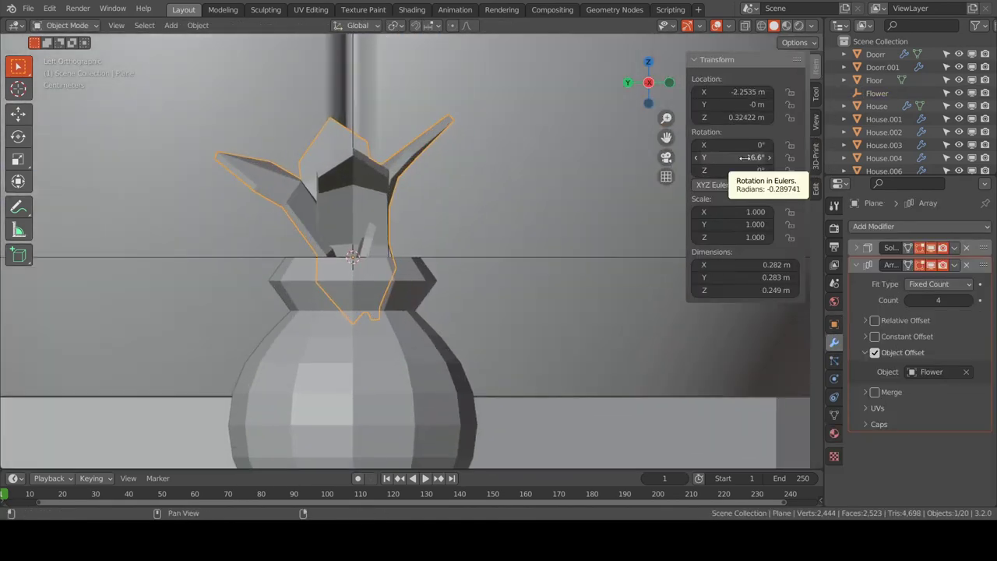
pyautogui.press('BackSpace')
pyautogui.moveTo(798, 170); pyautogui.dragTo(403, 305, button='middle')
pyautogui.click(876, 92)
pyautogui.moveTo(468, 272)
pyautogui.mouseDown(button='middle')
pyautogui.moveTo(572, 176)
pyautogui.moveTo(596, 176)
pyautogui.mouseUp(button='middle')
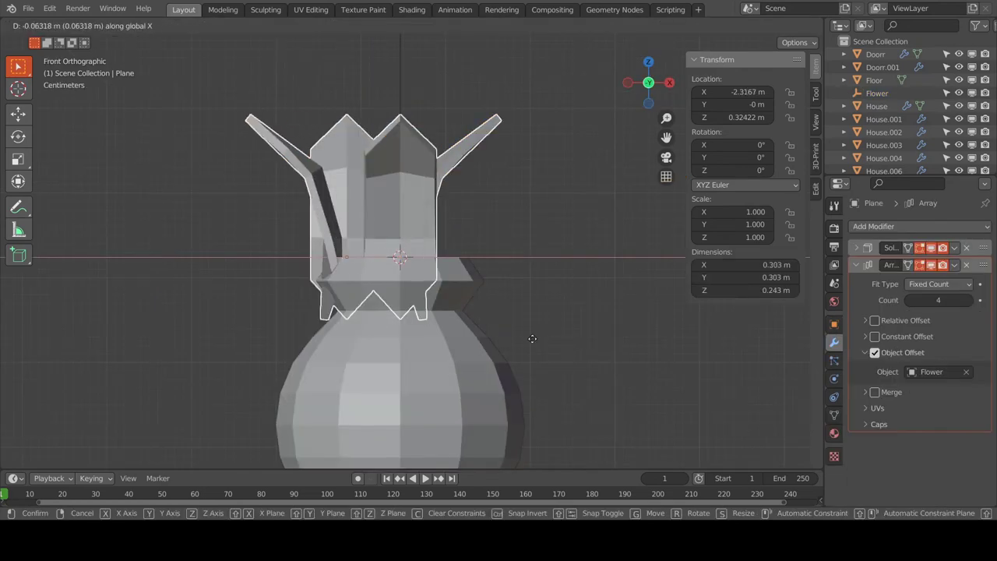
pyautogui.click(532, 338)
pyautogui.press('Tab')
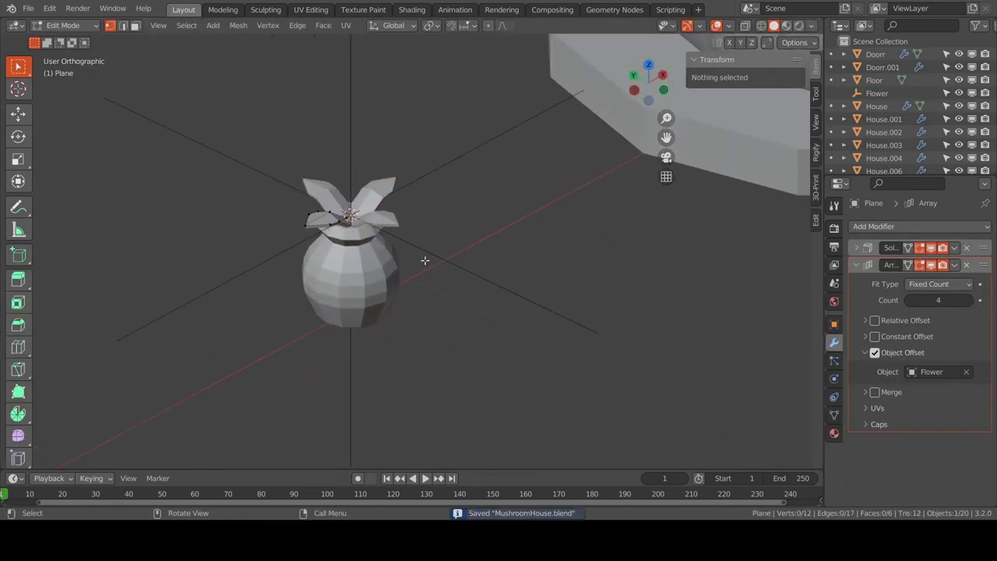
# Raise the pot vertically onto the house's base
pyautogui.press('Tab')
pyautogui.click(396, 246)
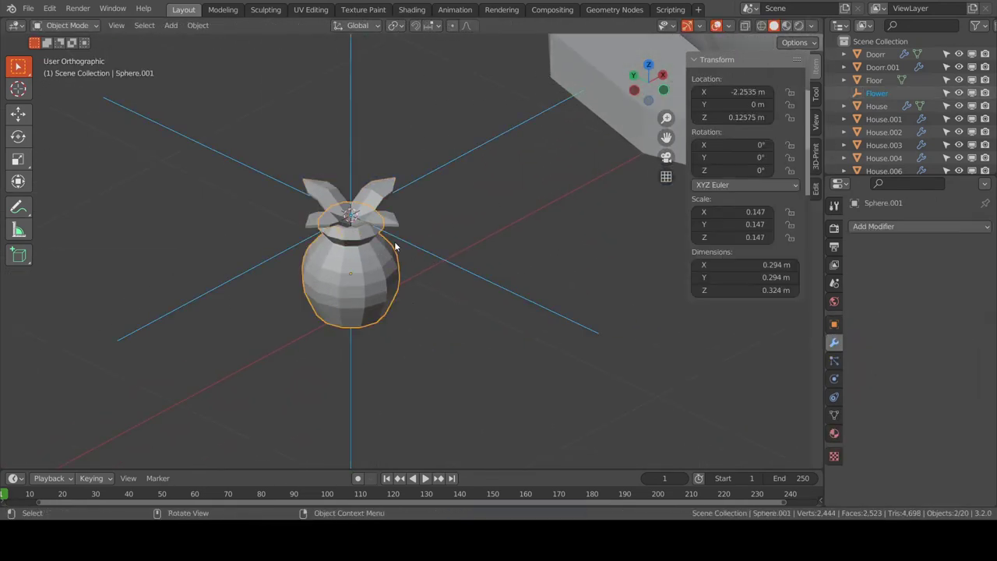
pyautogui.scroll(-3, 369, 280)
pyautogui.moveTo(528, 289); pyautogui.dragTo(608, 249, button='middle')
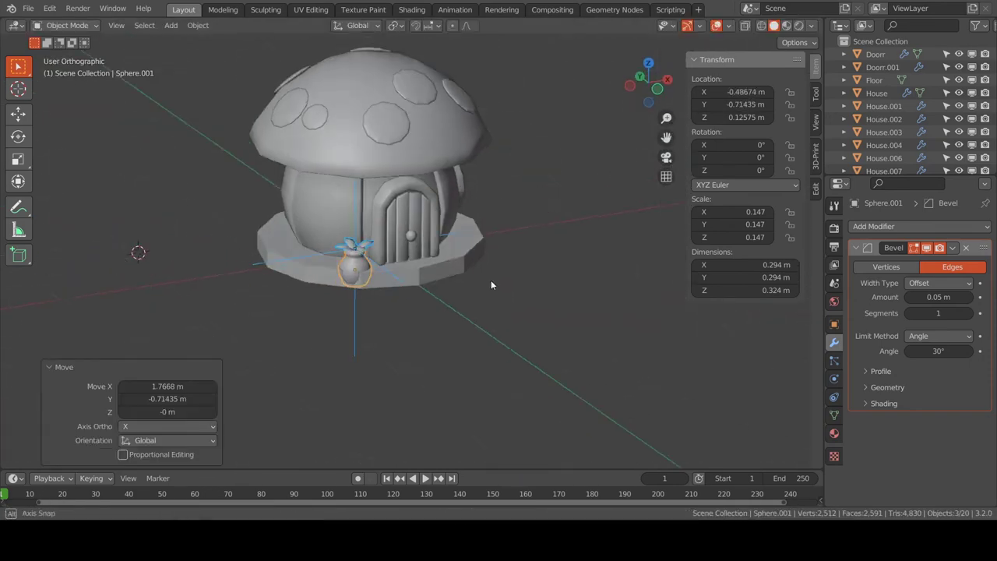
pyautogui.scroll(6, 491, 284)
pyautogui.press('g')
pyautogui.press('z')
pyautogui.click(515, 279)
# Move the pot beside the door and turn it 45 degrees around Z
pyautogui.moveTo(515, 279); pyautogui.dragTo(560, 331, button='middle')
pyautogui.press('g')
pyautogui.click(559, 331)
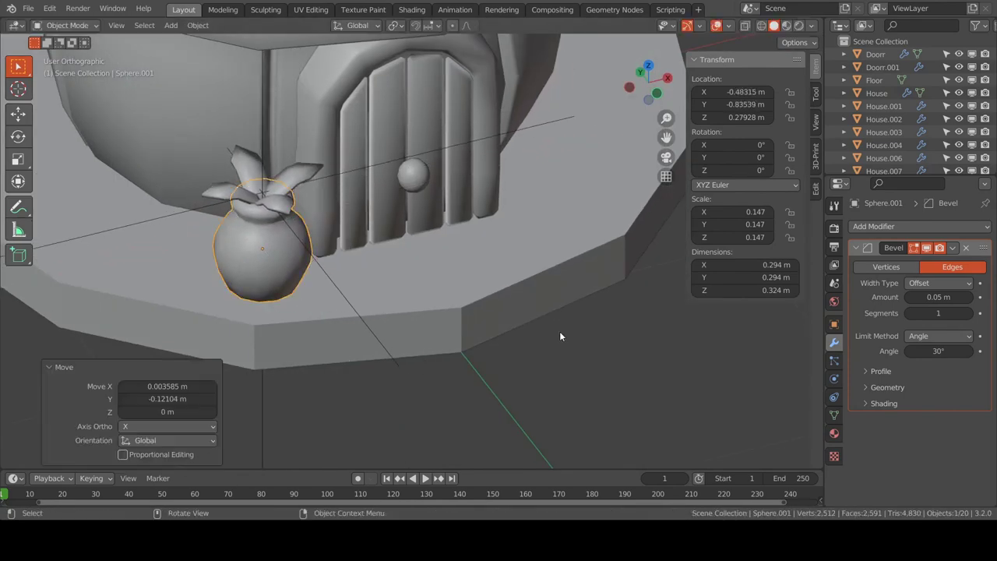
pyautogui.press('r')
pyautogui.press('z')
pyautogui.press('4')
pyautogui.press('5')
pyautogui.press('Return')
# Duplicate the leafy pot onto the door's other side and check both pots
pyautogui.moveTo(577, 253)
pyautogui.mouseDown(button='middle')
pyautogui.moveTo(510, 269)
pyautogui.moveTo(224, 213)
pyautogui.mouseUp(button='middle')
pyautogui.click(225, 212)
pyautogui.hotkey('shift', 'd')
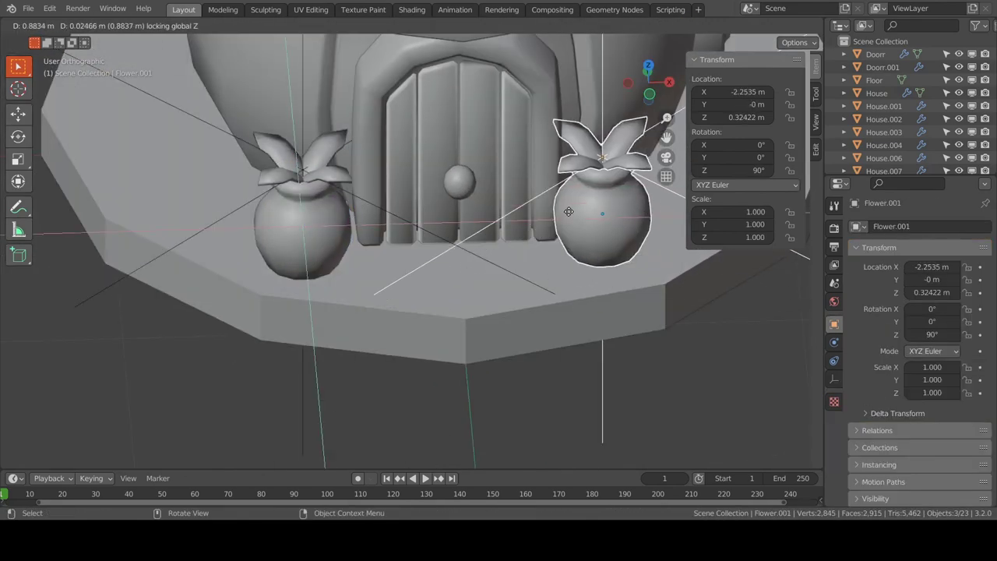
pyautogui.click(606, 339)
pyautogui.scroll(-3, 606, 340)
pyautogui.moveTo(606, 339)
pyautogui.mouseDown(button='middle')
pyautogui.moveTo(566, 271)
pyautogui.moveTo(576, 299)
pyautogui.moveTo(760, 282)
pyautogui.mouseUp(button='middle')
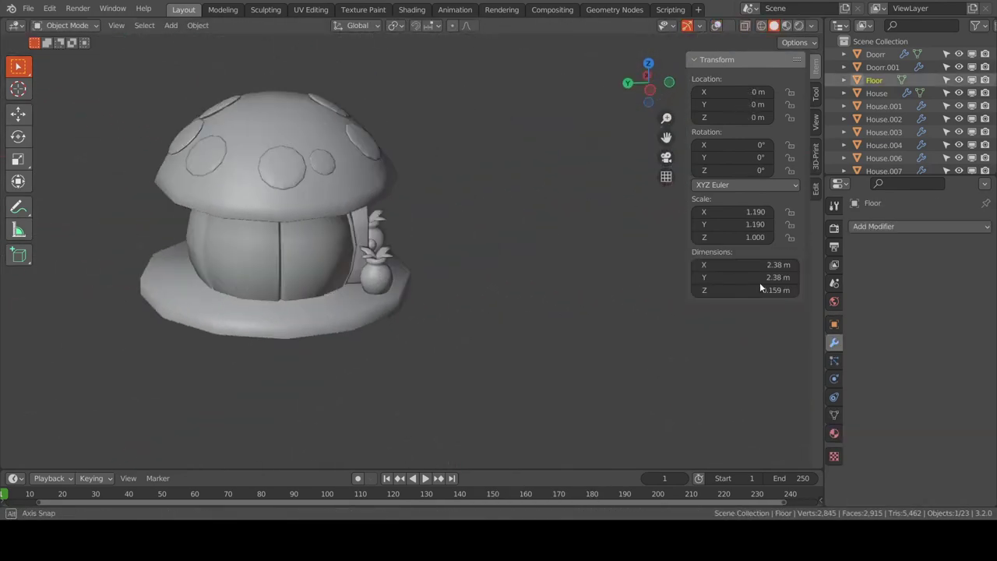
pyautogui.click(351, 140)
pyautogui.scroll(2, 328, 86)
pyautogui.scroll(-2, 329, 85)
pyautogui.scroll(-3, 423, 283)
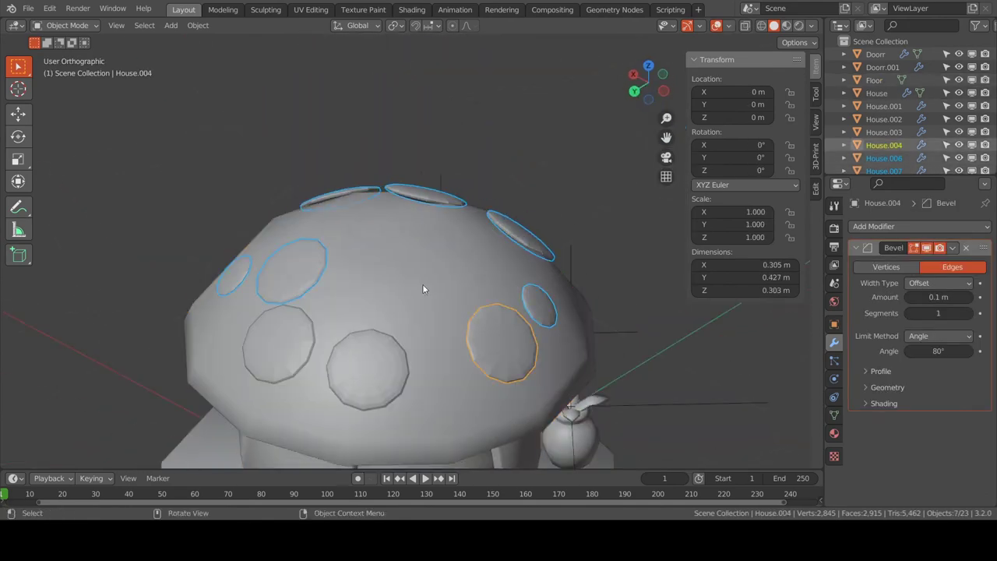
pyautogui.rightClick(405, 286)
# Add a camera to the scene and look through it
pyautogui.hotkey('alt', 'a')
pyautogui.moveTo(405, 286); pyautogui.dragTo(384, 289, button='middle')
pyautogui.hotkey('shift', 'a')
pyautogui.click(389, 395)
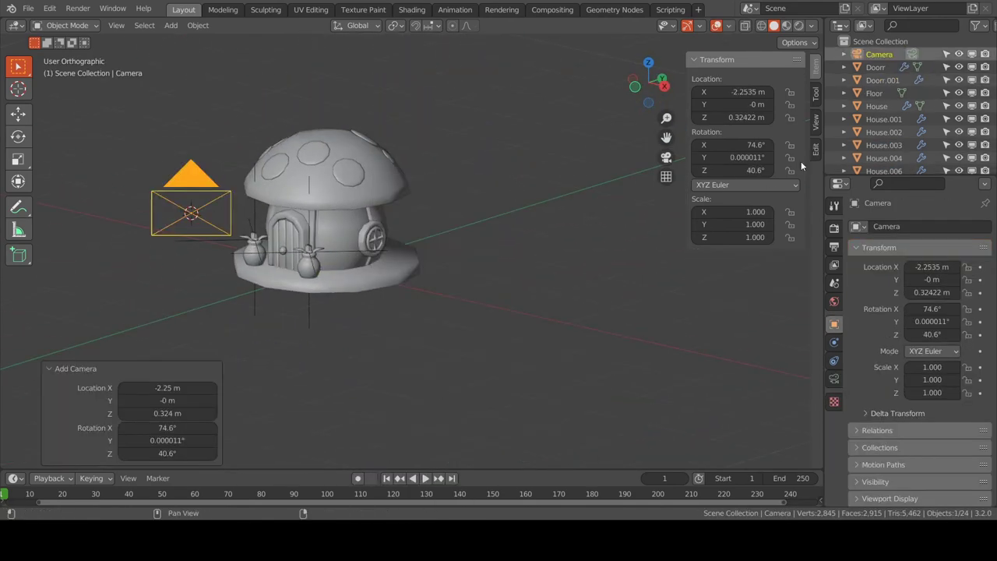
pyautogui.click(816, 121)
pyautogui.press('KP_0')
pyautogui.scroll(-4, 546, 231)
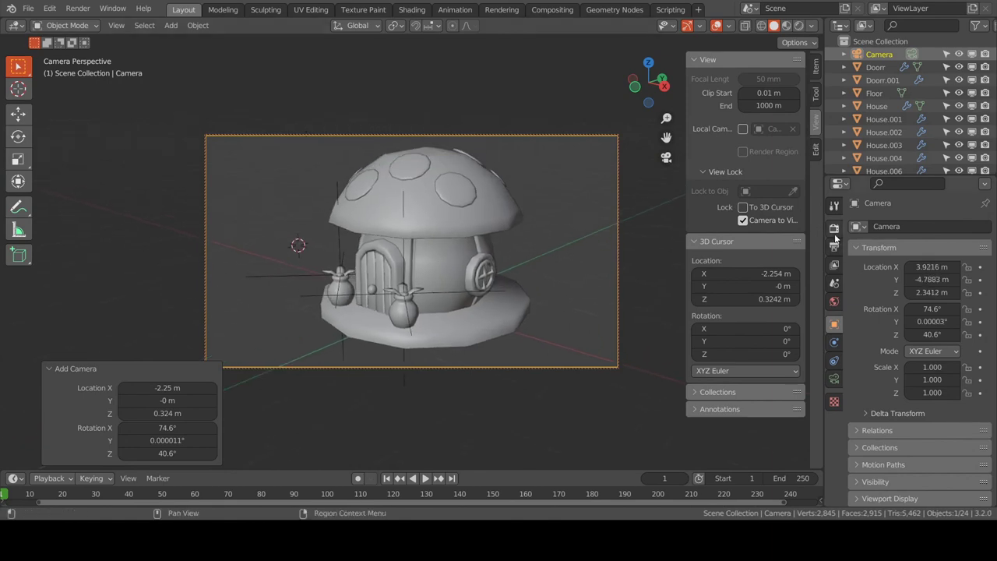
# Set the output resolution to 1080×1920 and frame the house in the camera
pyautogui.click(834, 246)
pyautogui.click(947, 243)
pyautogui.write('1080')
pyautogui.press('Tab')
pyautogui.write('1920')
pyautogui.moveTo(535, 264); pyautogui.dragTo(541, 282, button='middle')
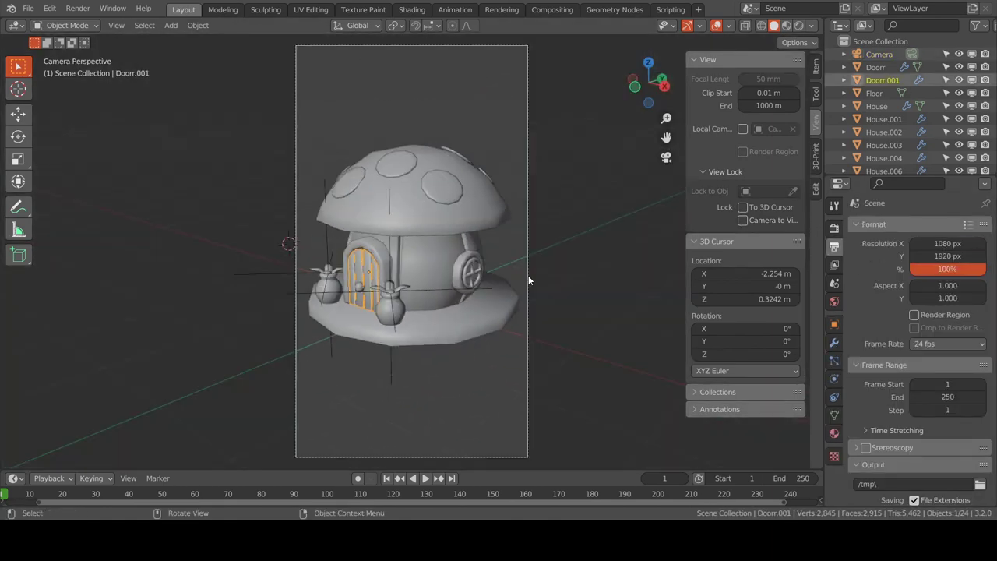
# Add a raised point light and duplicate a second one along X
pyautogui.hotkey('shift', 'a')
pyautogui.click(503, 285)
pyautogui.press('g')
pyautogui.press('z')
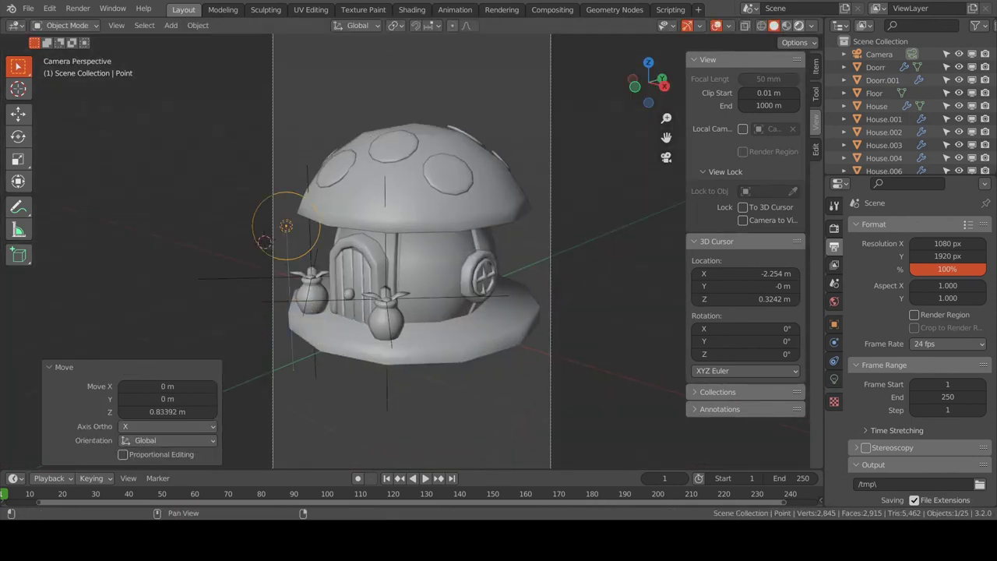
pyautogui.hotkey('shift', 'd')
pyautogui.press('x')
pyautogui.click(410, 262)
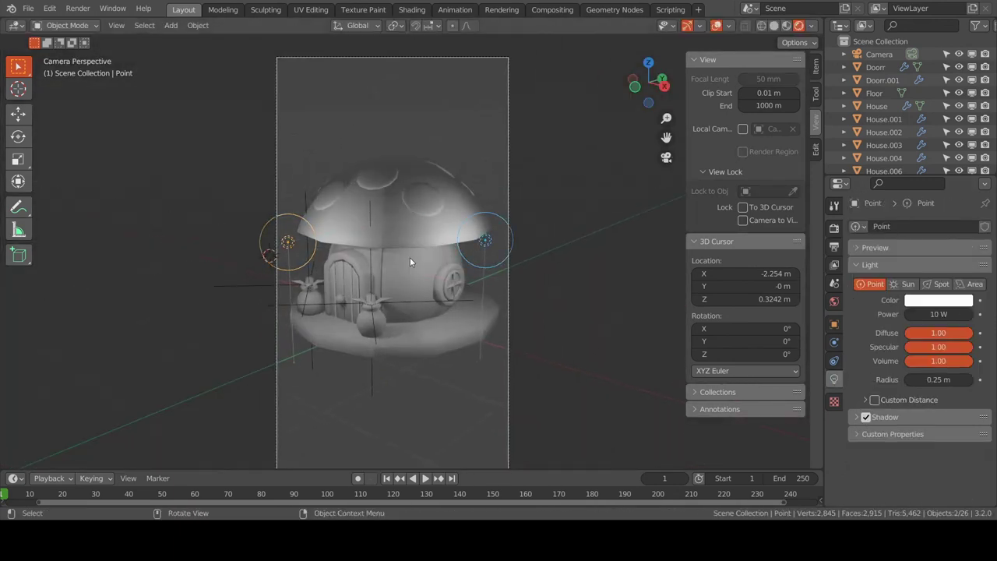
# Duplicate both point lights upward and render the final image
pyautogui.hotkey('shift', 'd')
pyautogui.press('z')
pyautogui.click(581, 288)
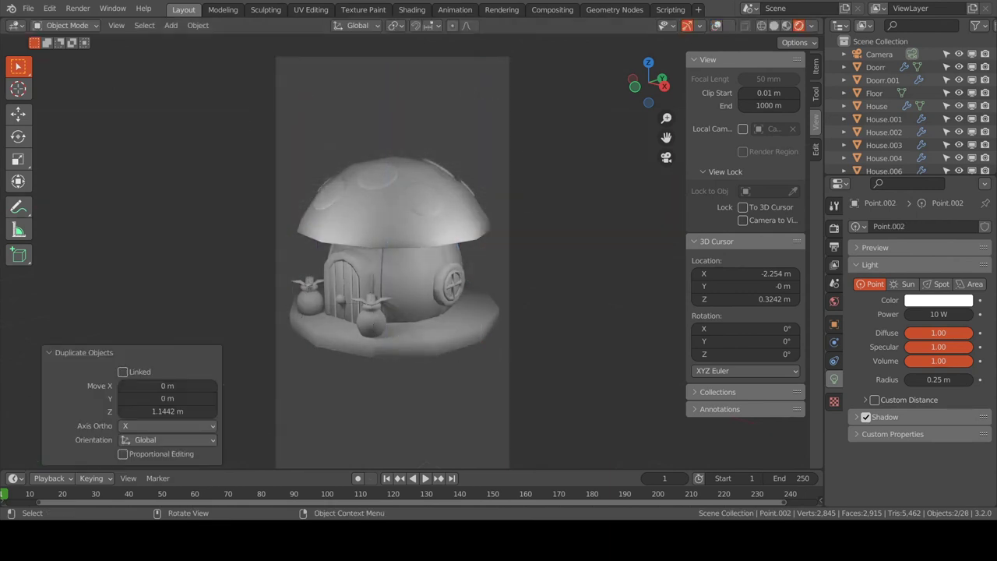
pyautogui.scroll(-1, 466, 292)
pyautogui.press('F12')
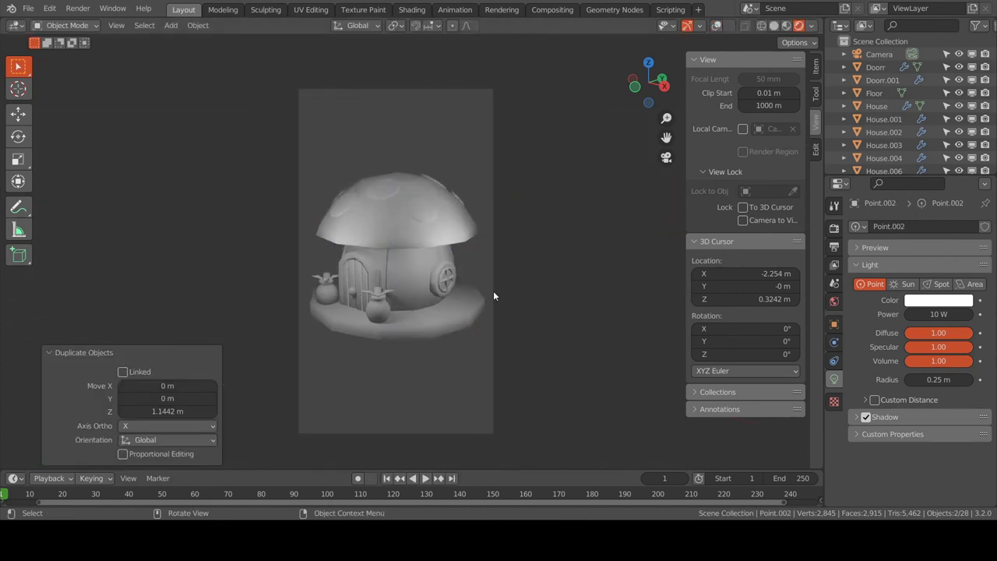